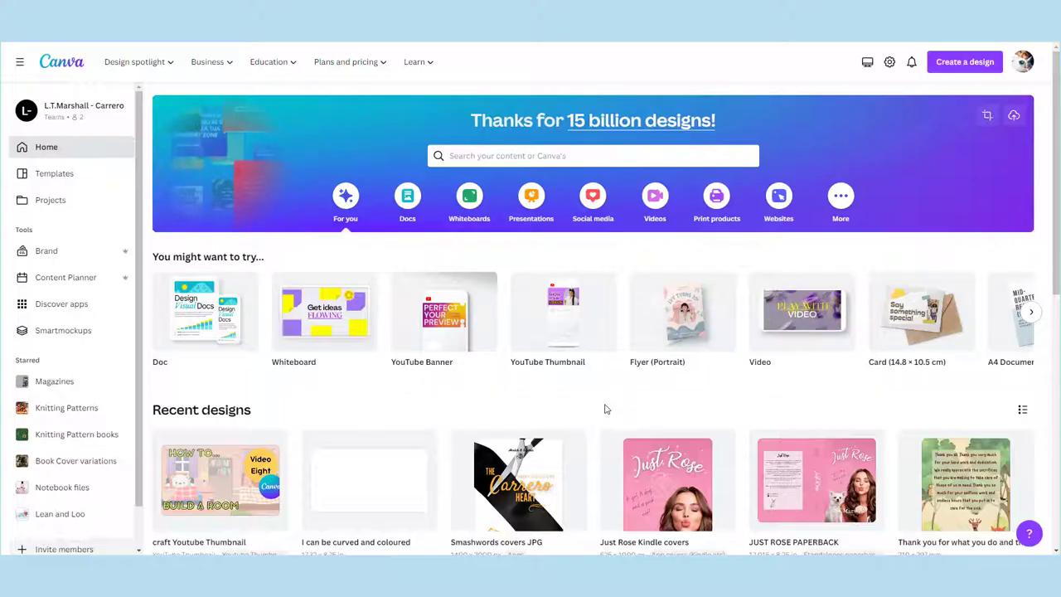
- Start a blank 1080 × 1080 Instagram Post (Square) design by searching 'instagram'
{"action": "left_click", "coordinate": [577, 158]}
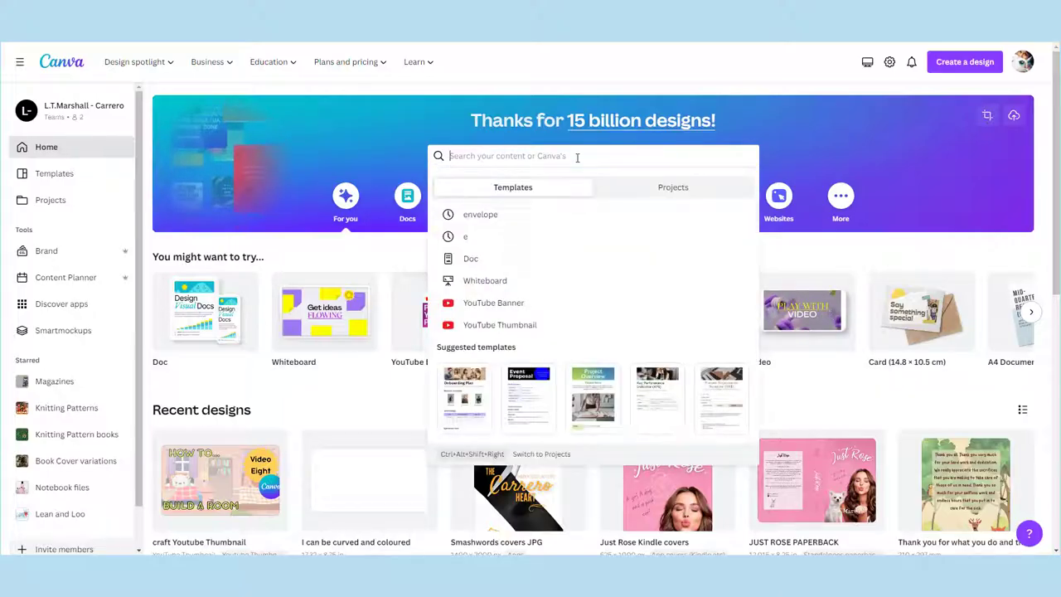
{"action": "type", "text": "instagr"}
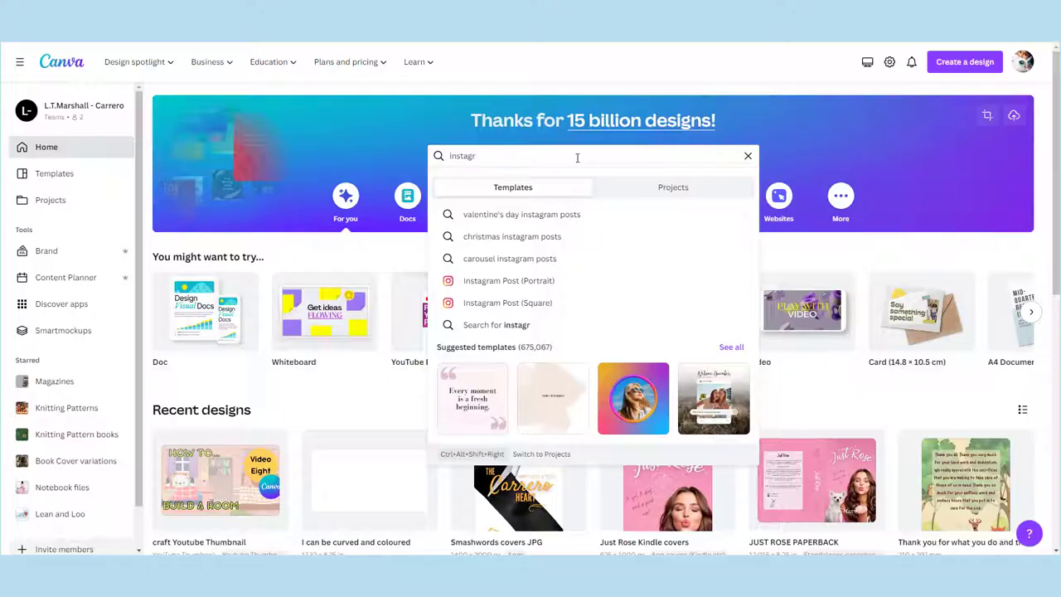
{"action": "left_click", "coordinate": [536, 304]}
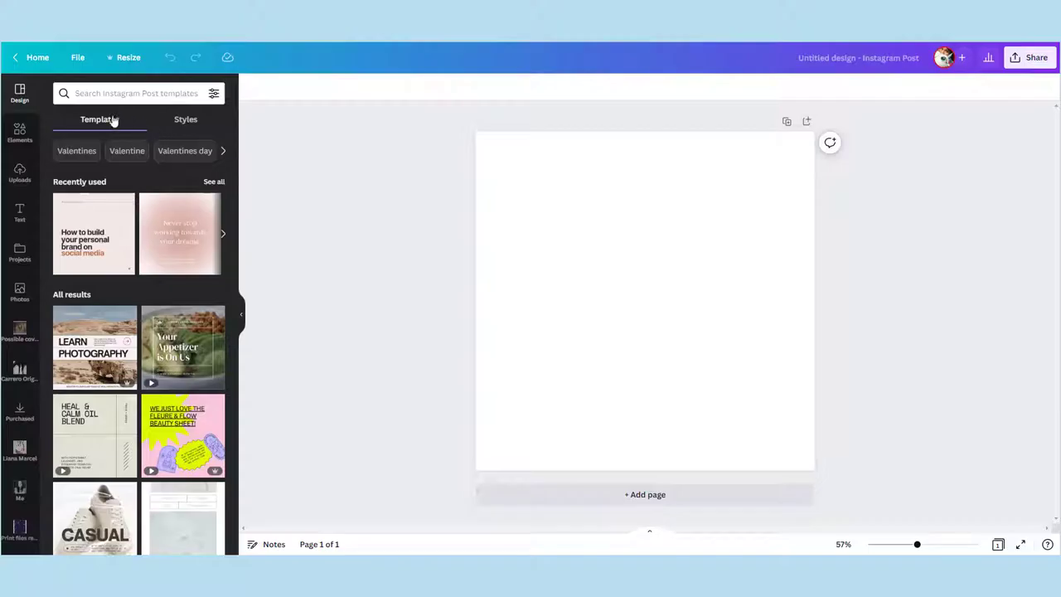
- Upload 'Kindle Awakening covers (3)' from TOSHIBA EXT > 0 All Book Covers > Awakening > Kindle onto the page
{"action": "left_click", "coordinate": [20, 172]}
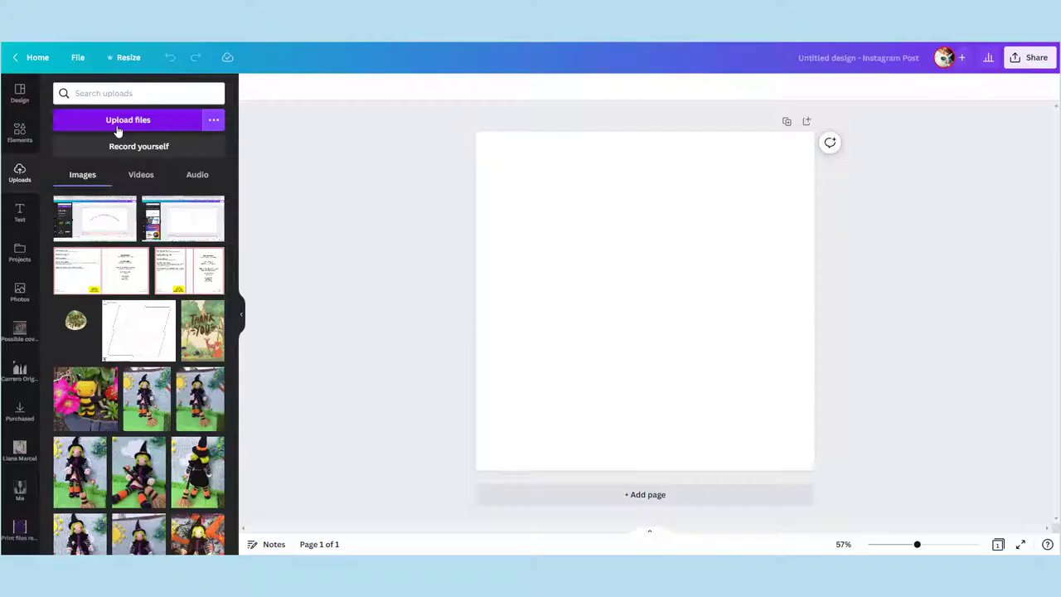
{"action": "left_click", "coordinate": [119, 126]}
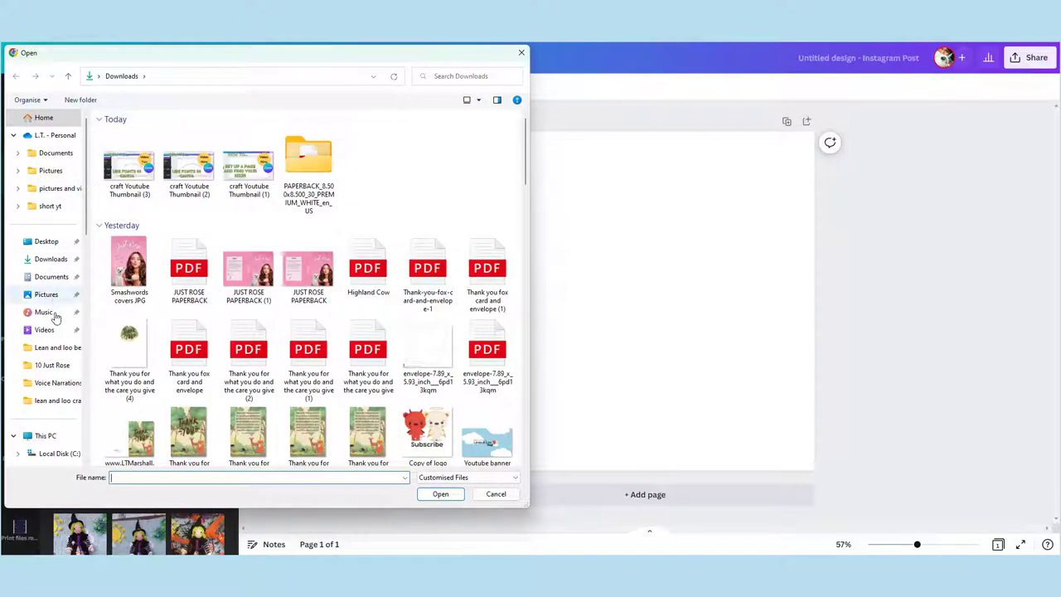
{"action": "scroll", "coordinate": [50, 331], "scroll_direction": "down", "scroll_amount": 1}
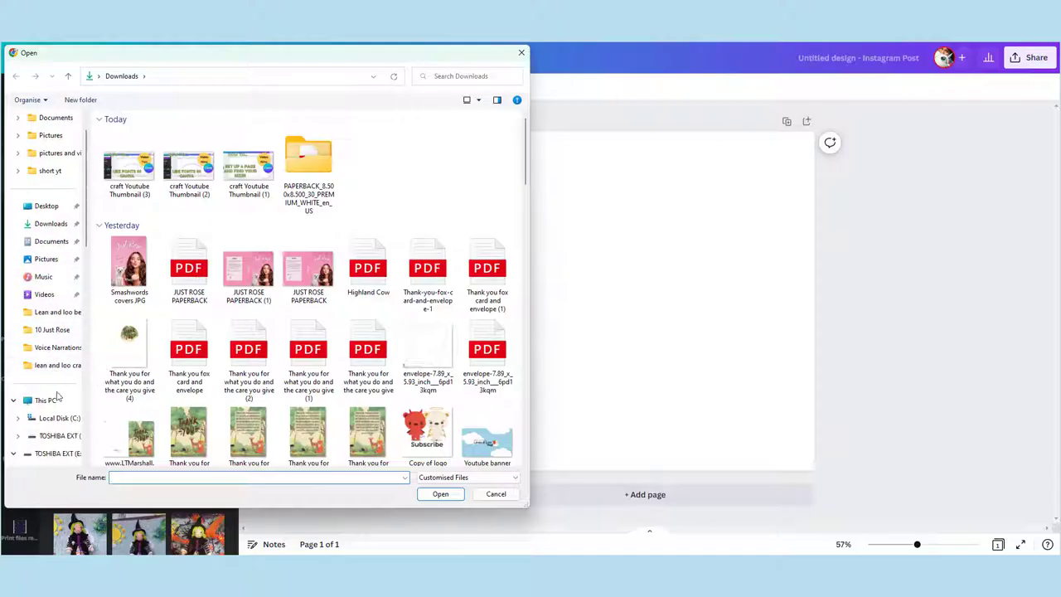
{"action": "left_click", "coordinate": [62, 438]}
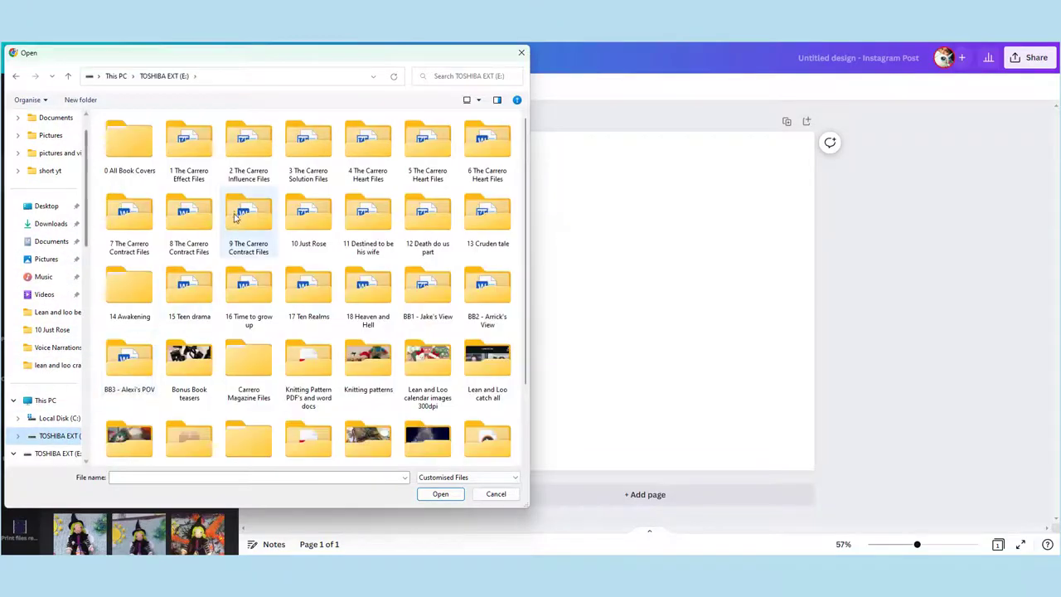
{"action": "double_click", "coordinate": [143, 145]}
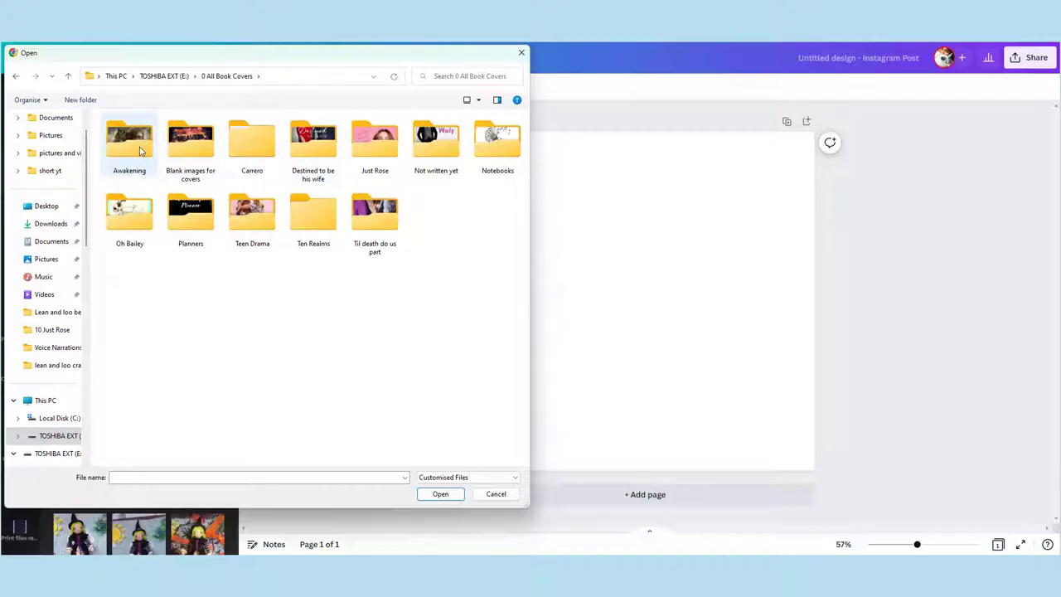
{"action": "double_click", "coordinate": [139, 150]}
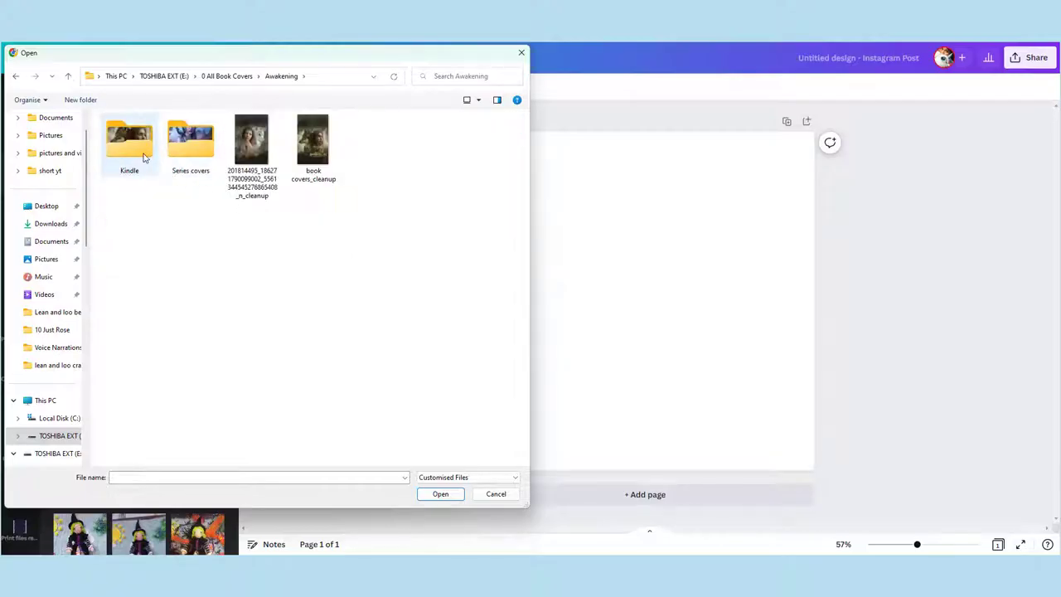
{"action": "double_click", "coordinate": [142, 149]}
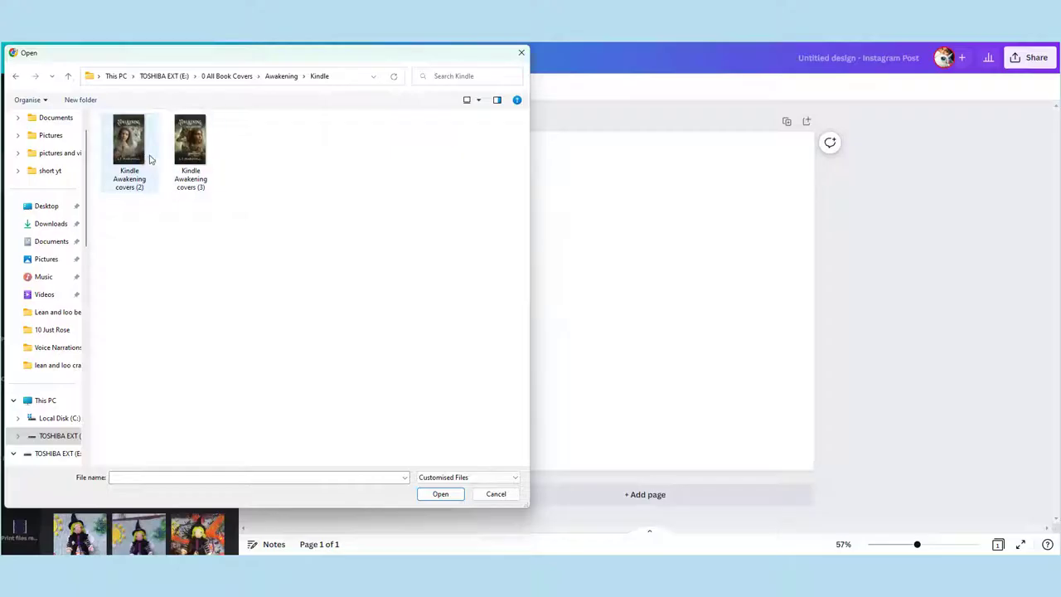
{"action": "double_click", "coordinate": [197, 183]}
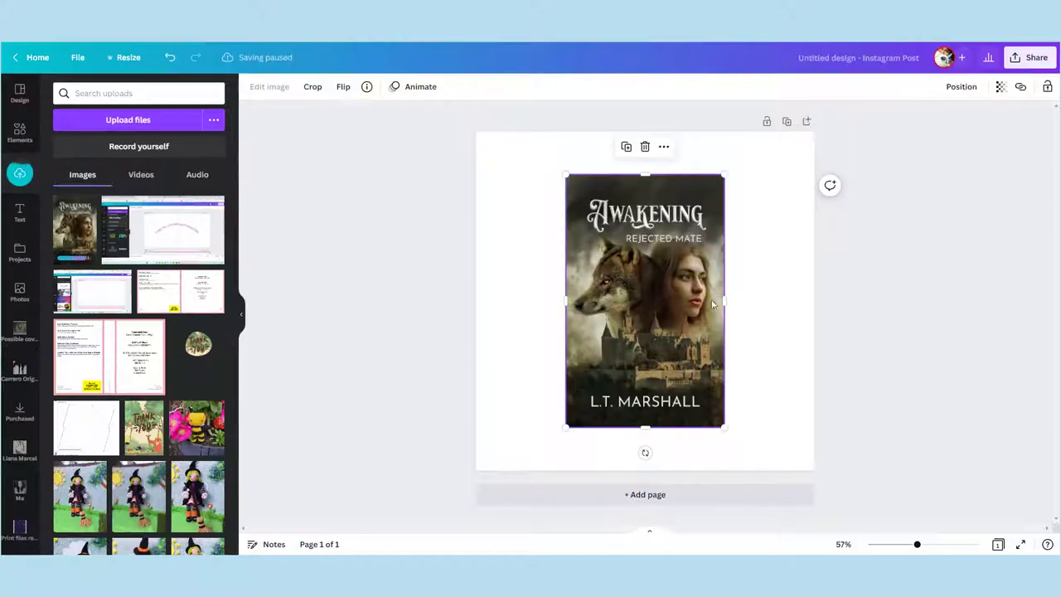
- Open the Awakening cover's Edit image panel and browse all Smartmockups styles without applying one
{"action": "left_click", "coordinate": [778, 265]}
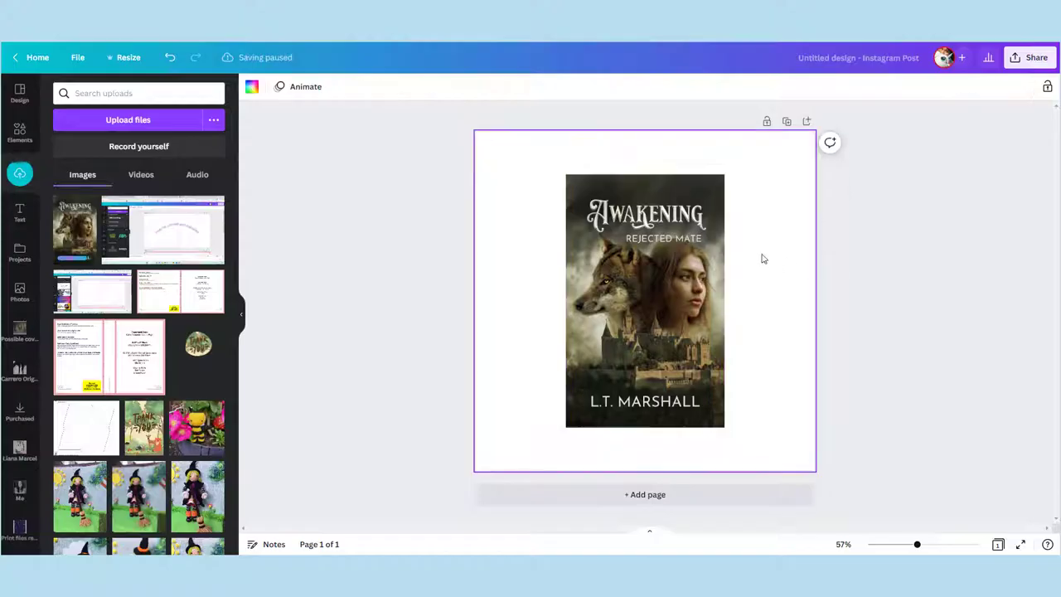
{"action": "left_click", "coordinate": [673, 243]}
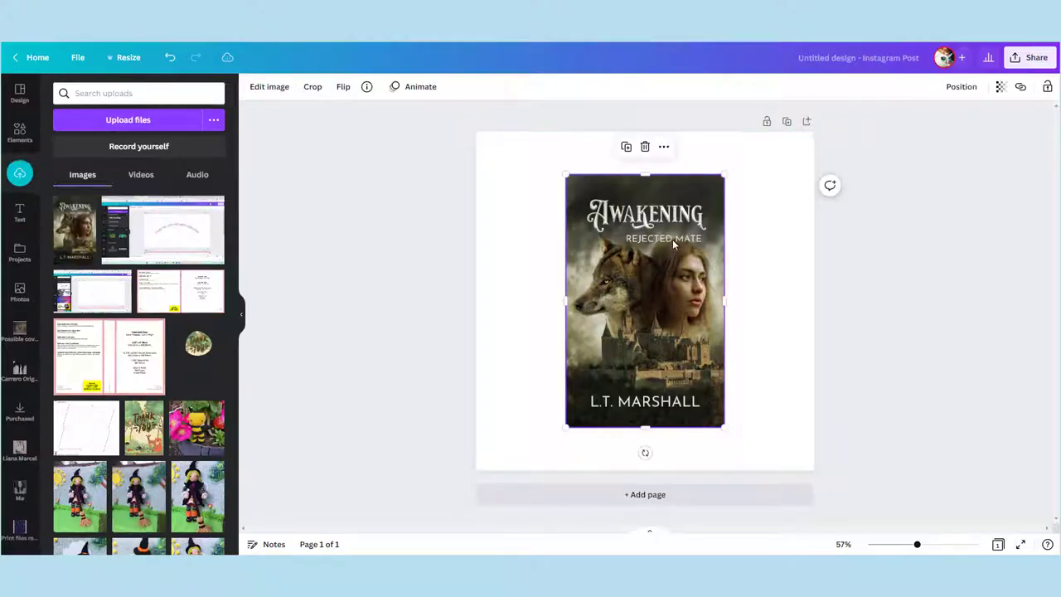
{"action": "left_click", "coordinate": [271, 88]}
{"action": "scroll", "coordinate": [178, 291], "scroll_direction": "down", "scroll_amount": 5}
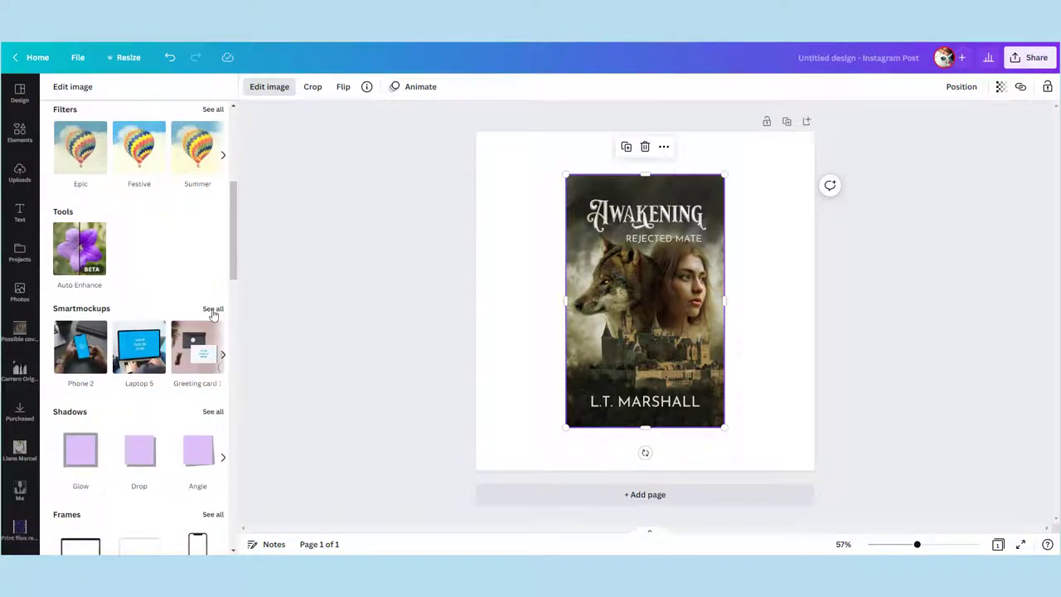
{"action": "left_click", "coordinate": [213, 309]}
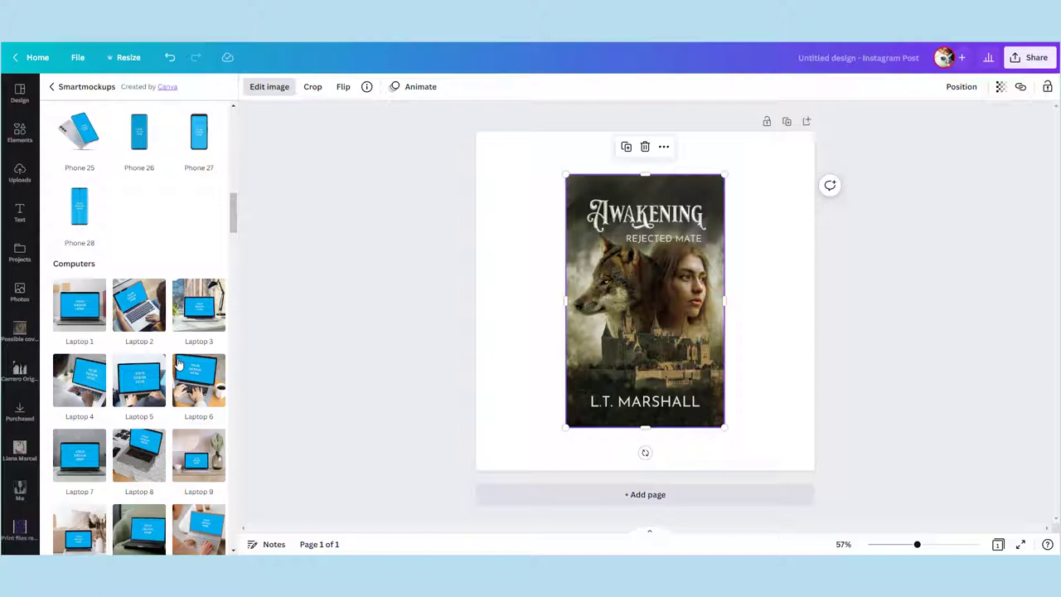
{"action": "scroll", "coordinate": [178, 363], "scroll_direction": "up", "scroll_amount": 6}
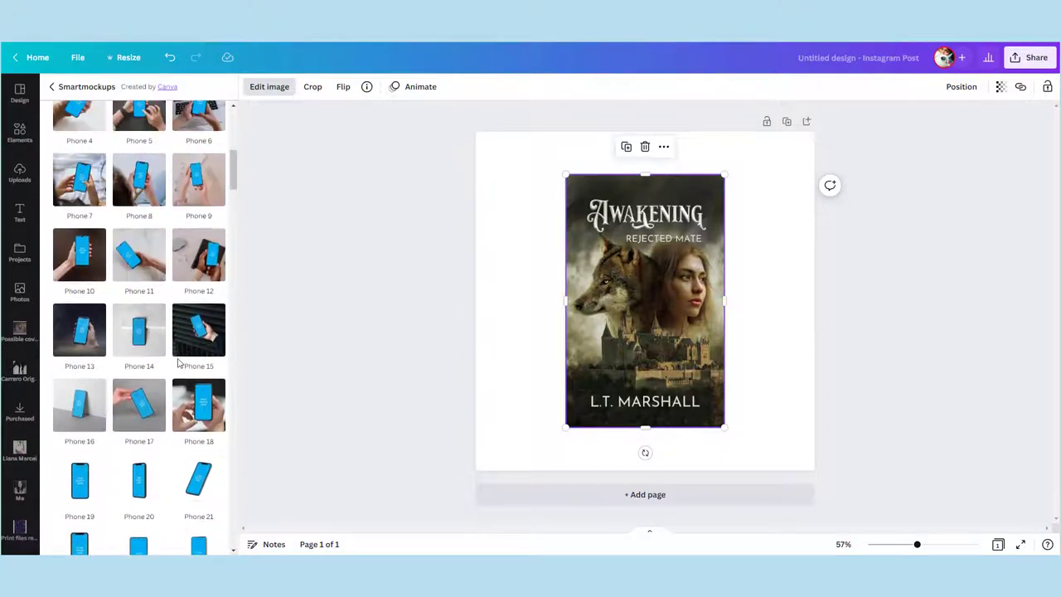
{"action": "scroll", "coordinate": [178, 363], "scroll_direction": "up", "scroll_amount": 2}
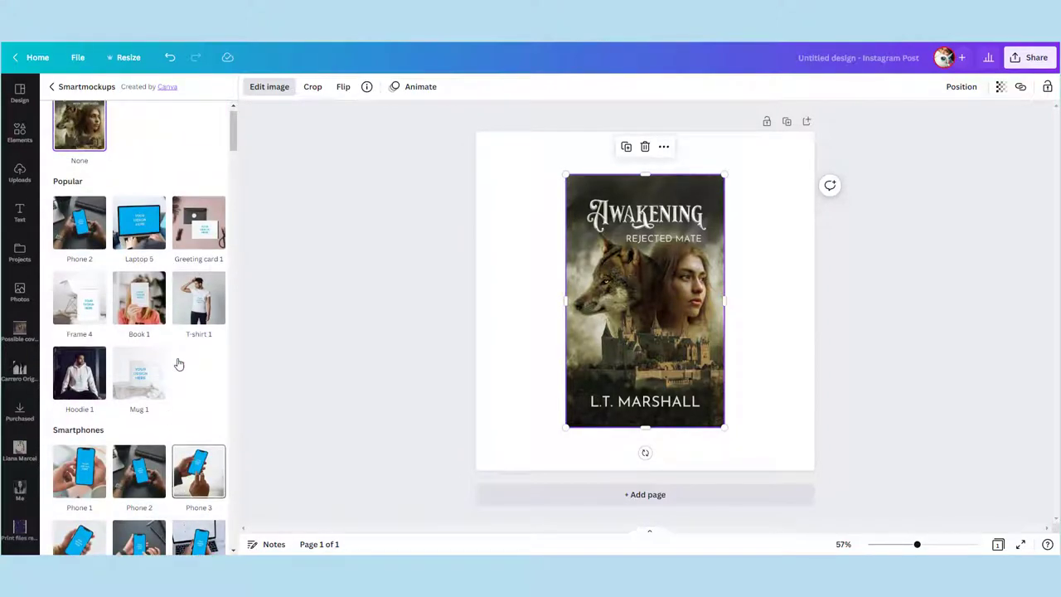
{"action": "scroll", "coordinate": [147, 339], "scroll_direction": "up", "scroll_amount": 1}
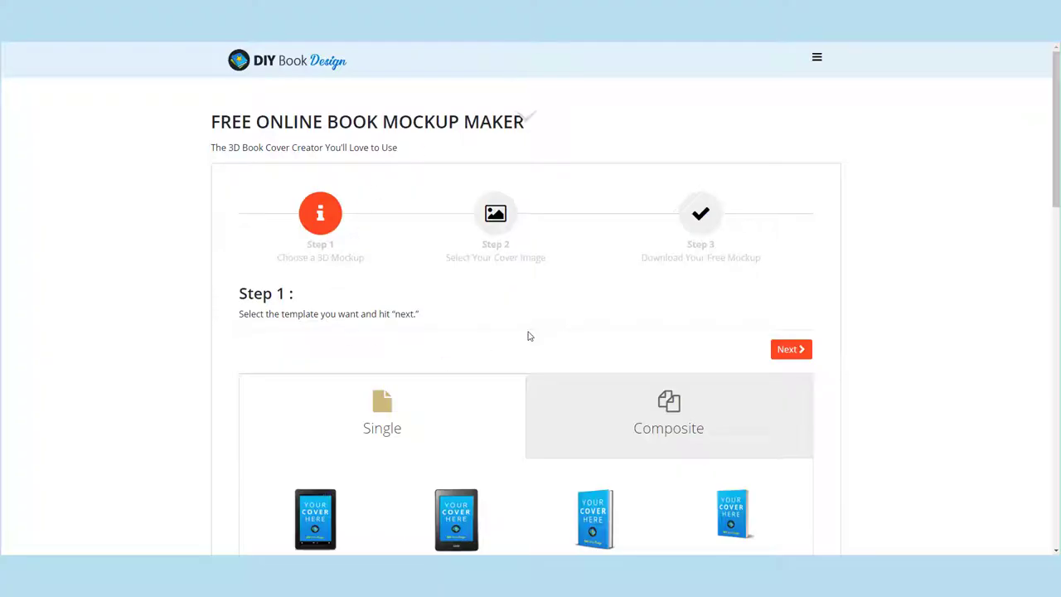
- Pick a 3D book template and upload 'Kindle Awakening covers (3)' as its cover
{"action": "scroll", "coordinate": [577, 311], "scroll_direction": "down", "scroll_amount": 4}
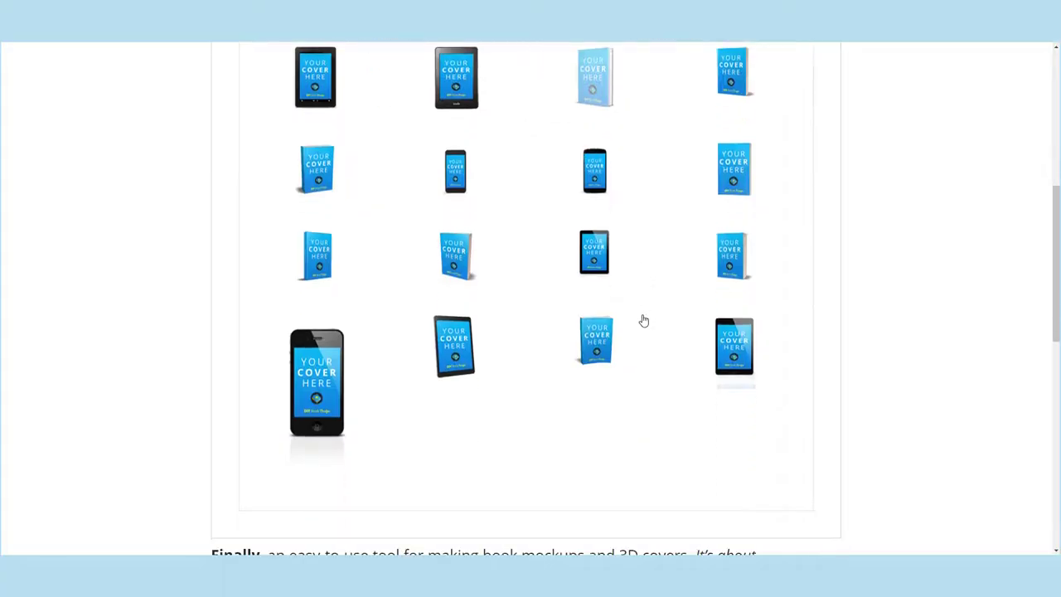
{"action": "scroll", "coordinate": [643, 320], "scroll_direction": "up", "scroll_amount": 3}
{"action": "left_click", "coordinate": [789, 184]}
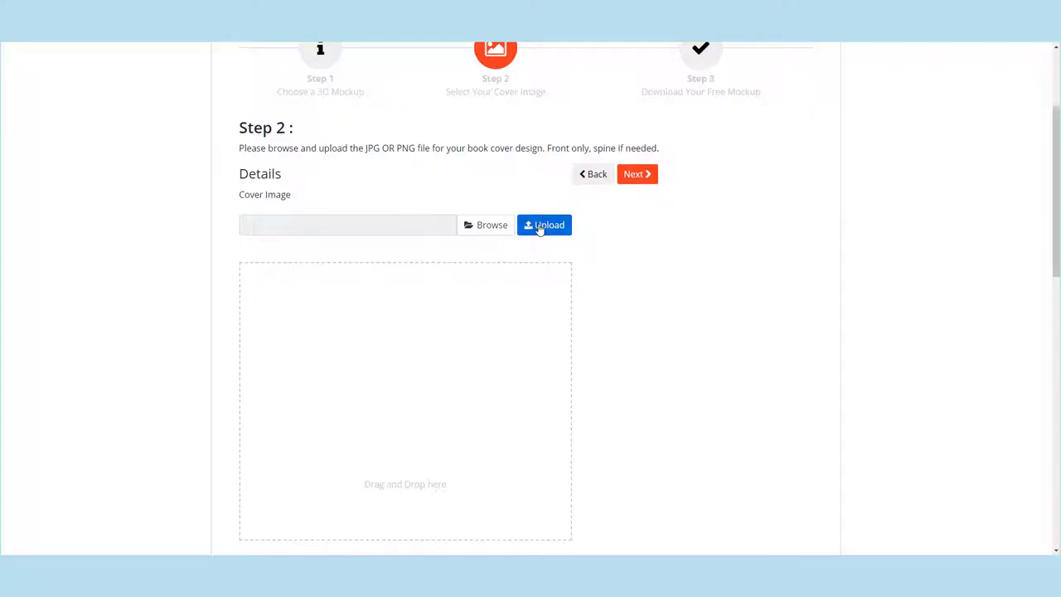
{"action": "left_click", "coordinate": [494, 229]}
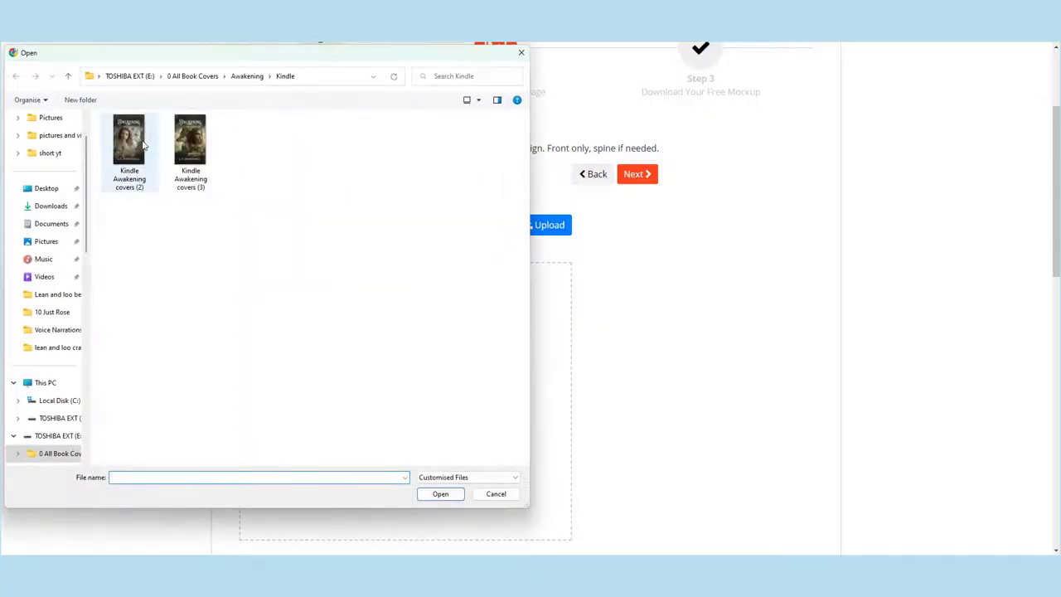
{"action": "double_click", "coordinate": [190, 145]}
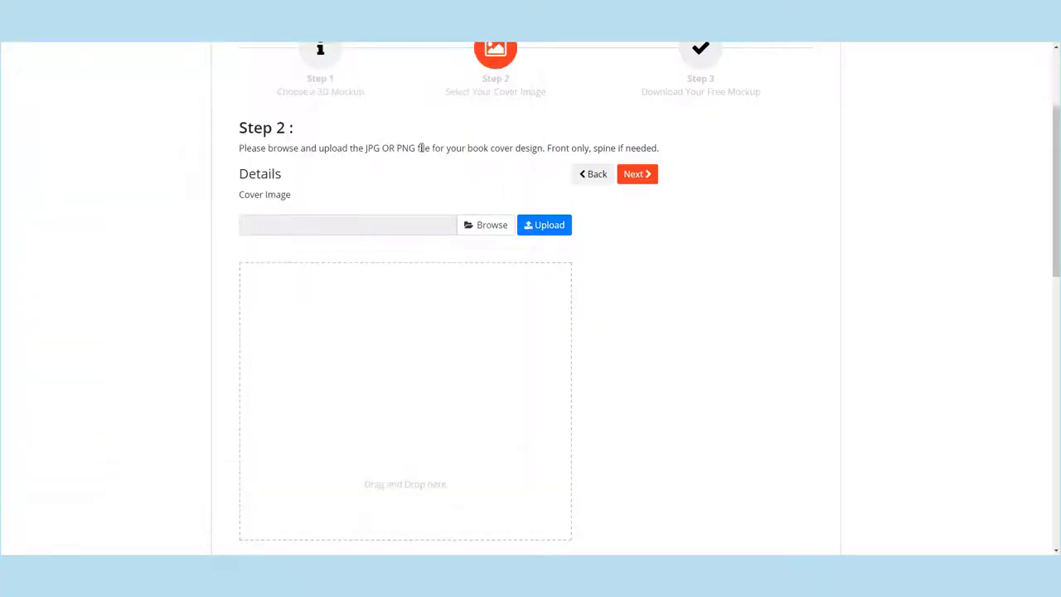
{"action": "left_click", "coordinate": [549, 225]}
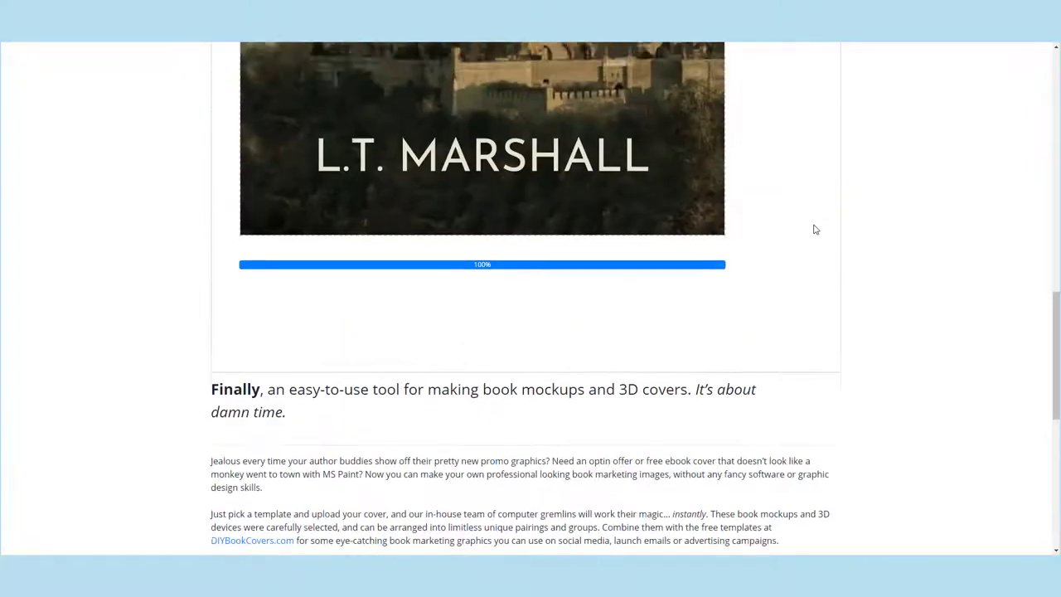
{"action": "scroll", "coordinate": [814, 226], "scroll_direction": "up", "scroll_amount": 4}
- Generate the 3D Awakening mockup and download it as PNG 1676797955.png
{"action": "left_click", "coordinate": [797, 175]}
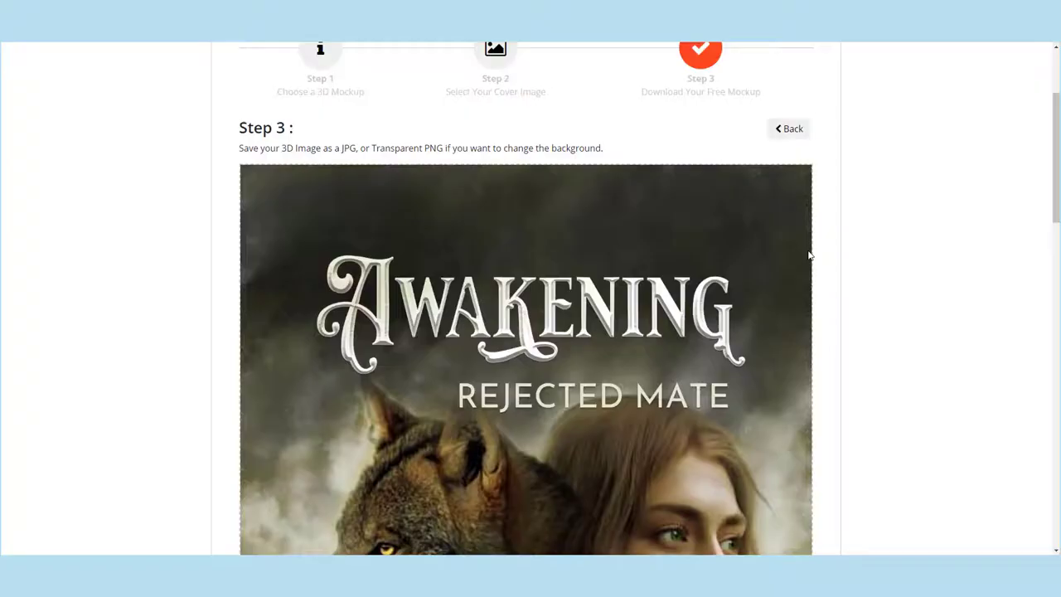
{"action": "scroll", "coordinate": [616, 232], "scroll_direction": "down", "scroll_amount": 9}
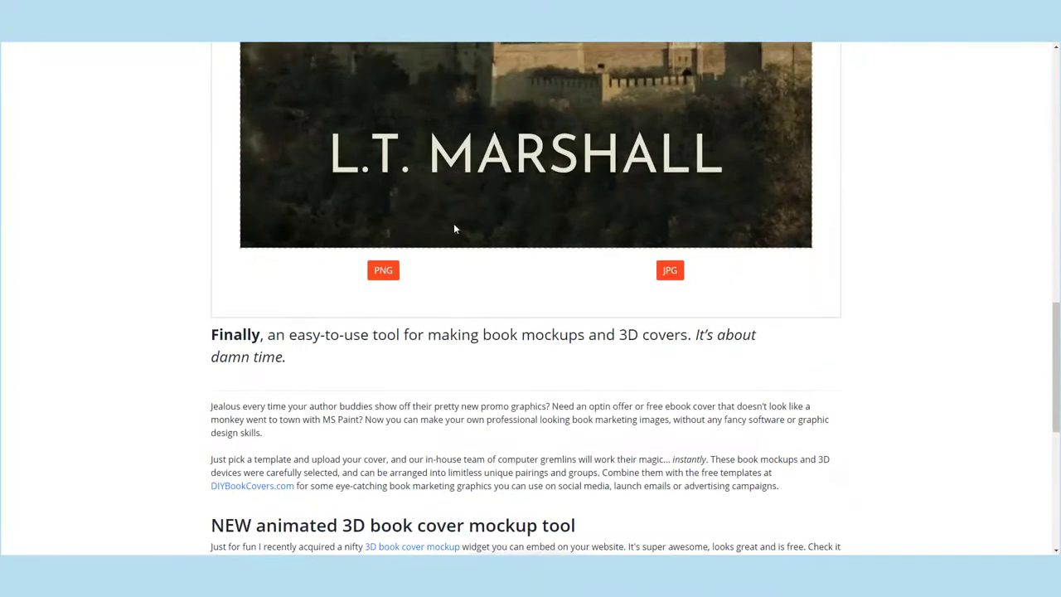
{"action": "left_click", "coordinate": [386, 276]}
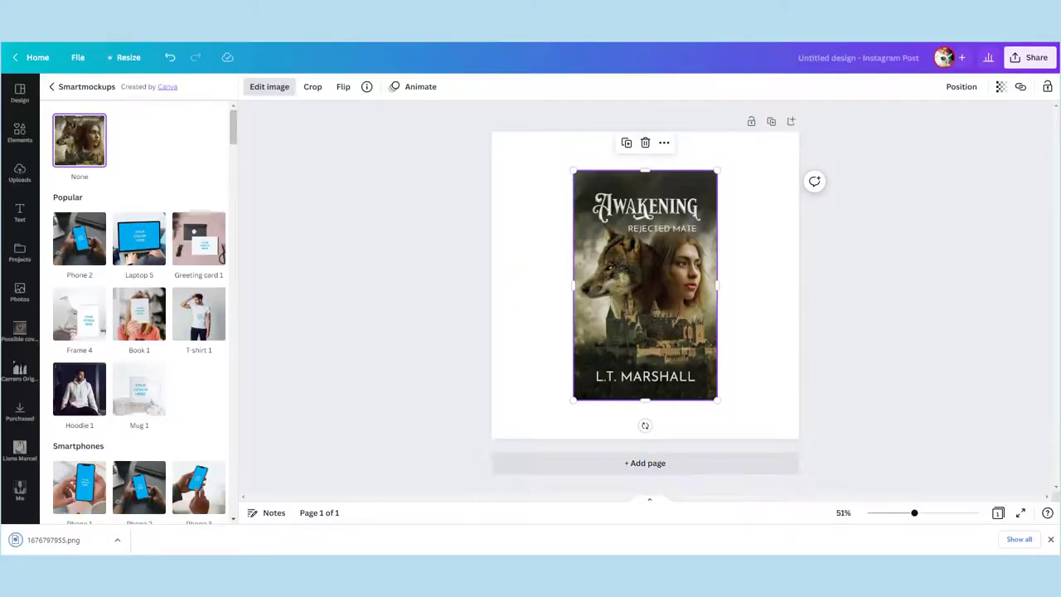
- Replace the flat cover with the uploaded 1676797955.png paperback mockup
{"action": "key", "text": "Delete"}
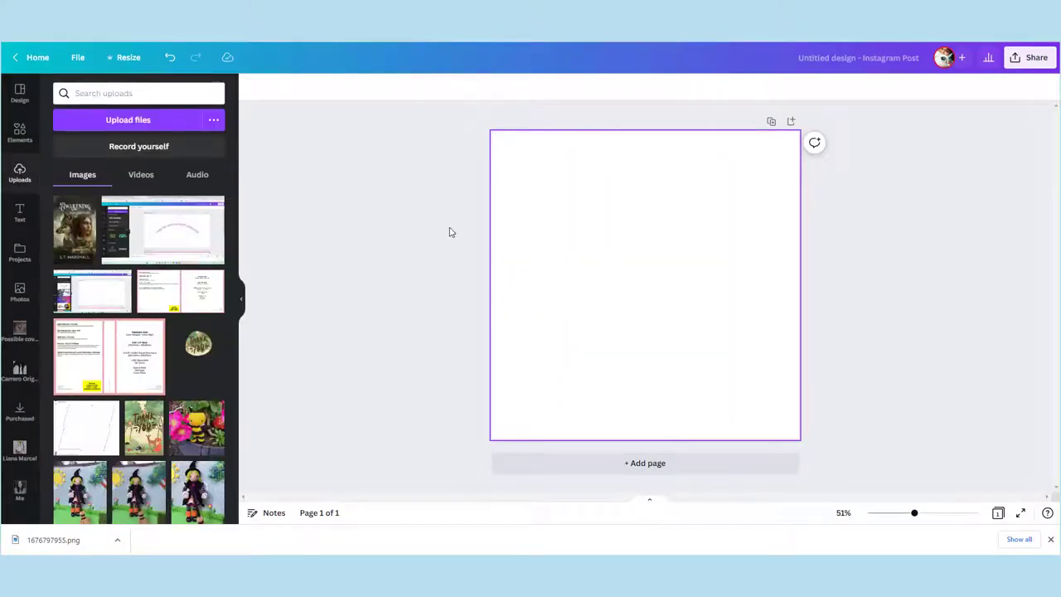
{"action": "left_click", "coordinate": [153, 125]}
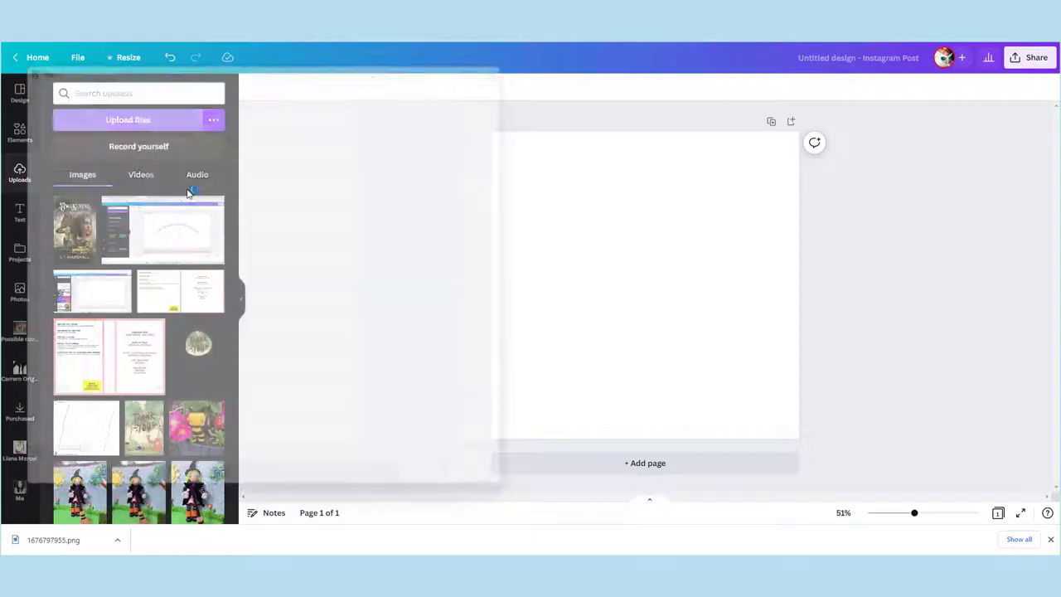
{"action": "left_click", "coordinate": [51, 206]}
{"action": "double_click", "coordinate": [130, 175]}
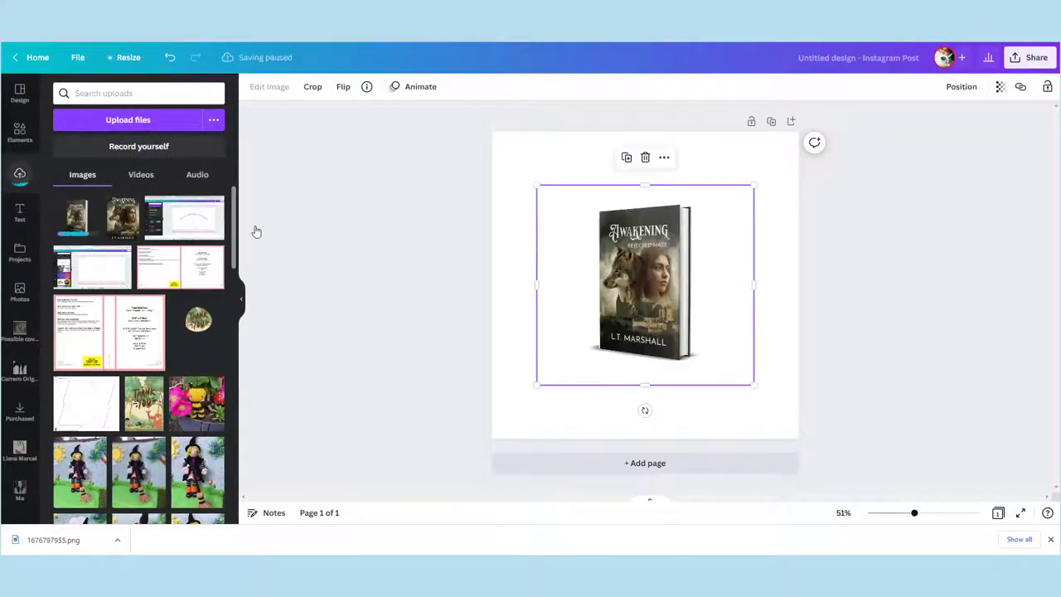
- Enlarge the paperback mockup and shift it right and down on the page
{"action": "left_click_drag", "start_coordinate": [669, 335], "coordinate": [736, 332]}
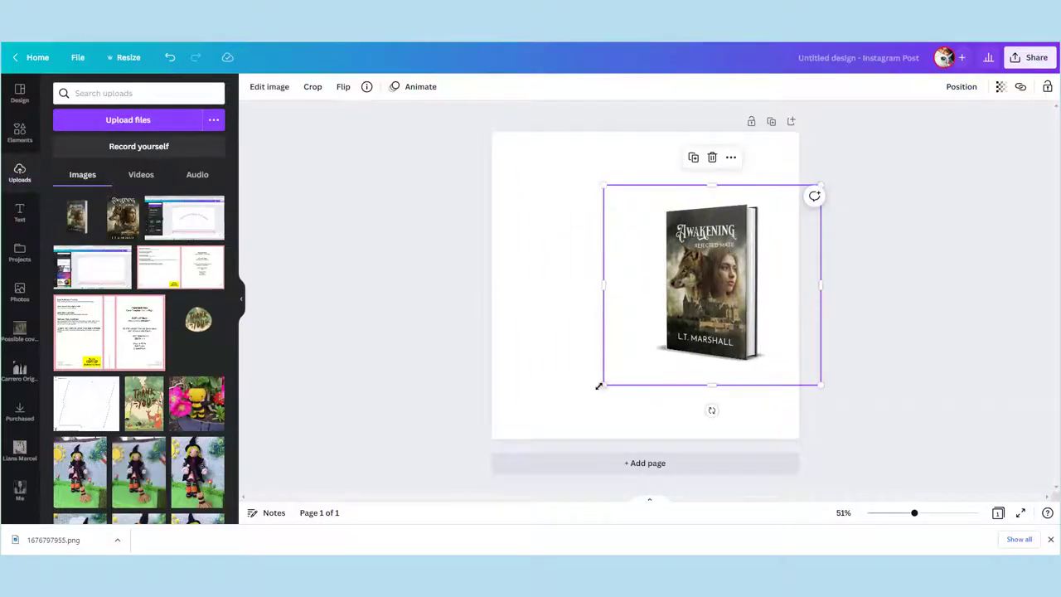
{"action": "left_click_drag", "start_coordinate": [601, 387], "coordinate": [566, 422]}
{"action": "left_click_drag", "start_coordinate": [691, 355], "coordinate": [707, 377]}
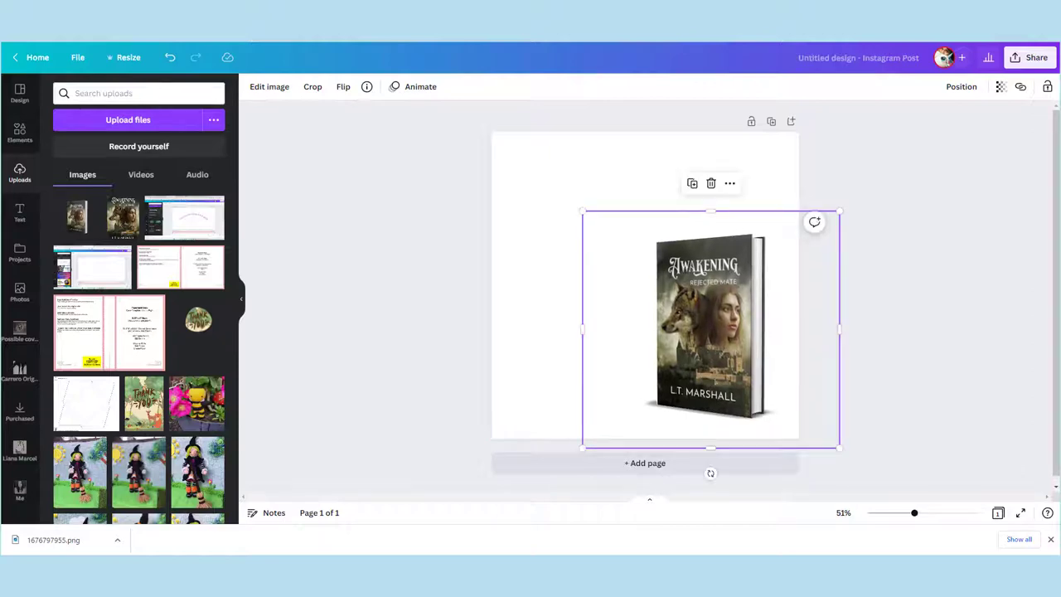
{"action": "key", "text": "ctrl+Tab"}
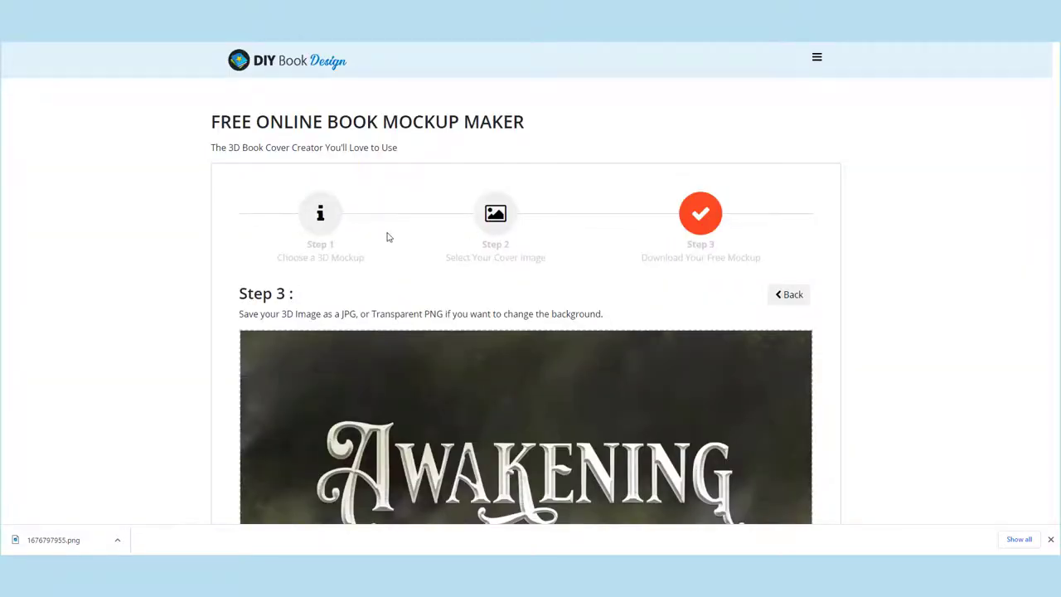
- Return to Step 1, choose the tablet device template, and generate the Kindle Awakening mockup
{"action": "left_click", "coordinate": [798, 297]}
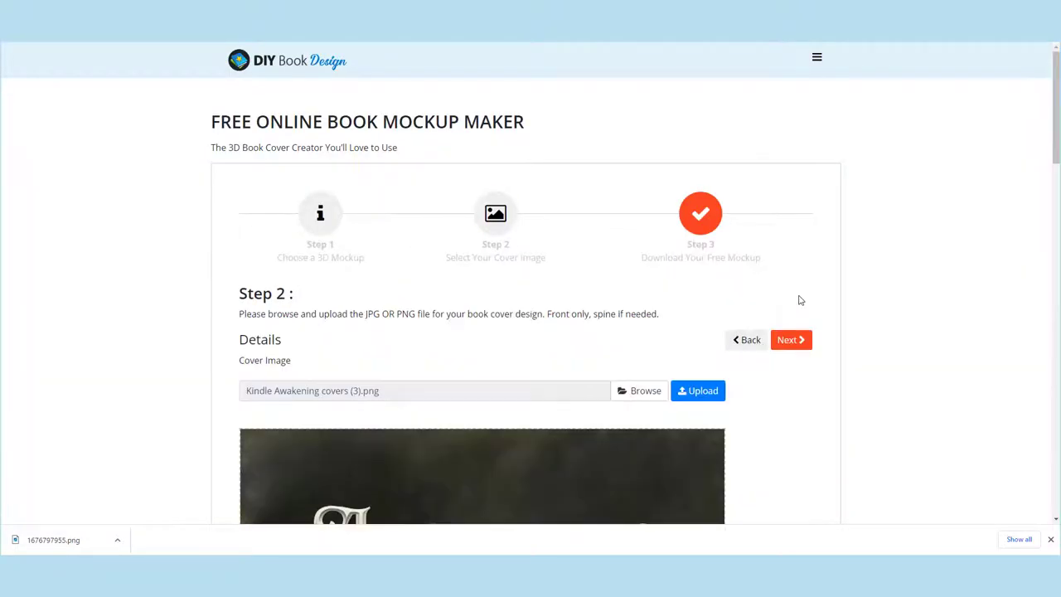
{"action": "left_click", "coordinate": [748, 341]}
{"action": "scroll", "coordinate": [747, 357], "scroll_direction": "down", "scroll_amount": 3}
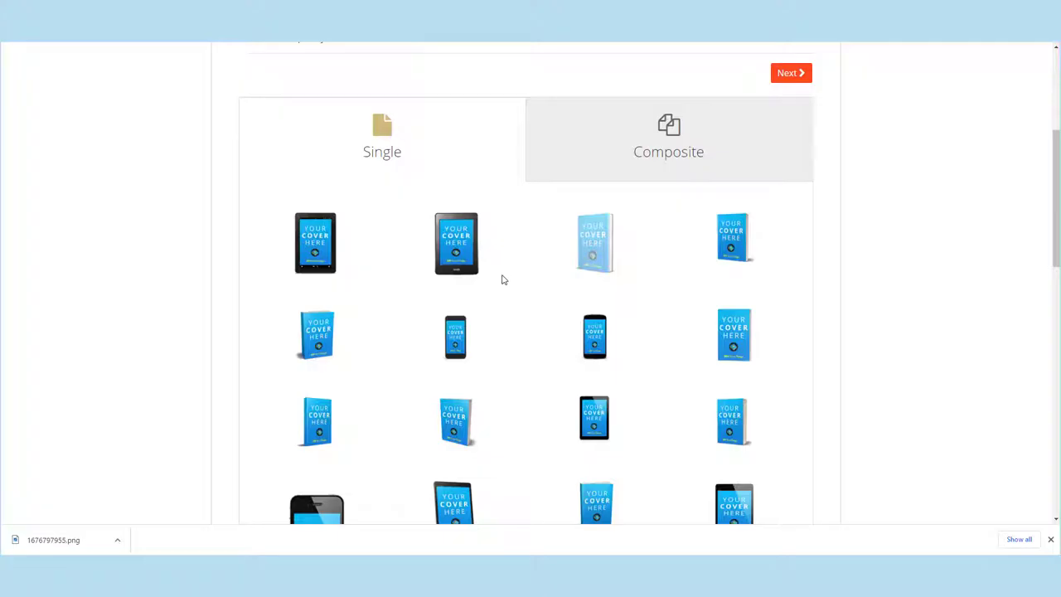
{"action": "left_click", "coordinate": [458, 253]}
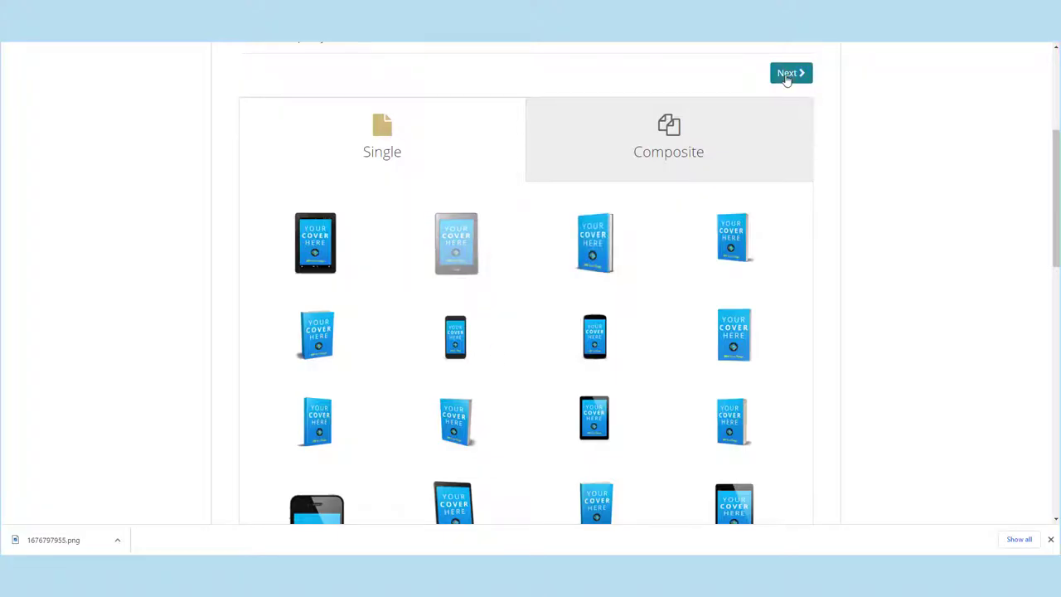
{"action": "left_click", "coordinate": [793, 75]}
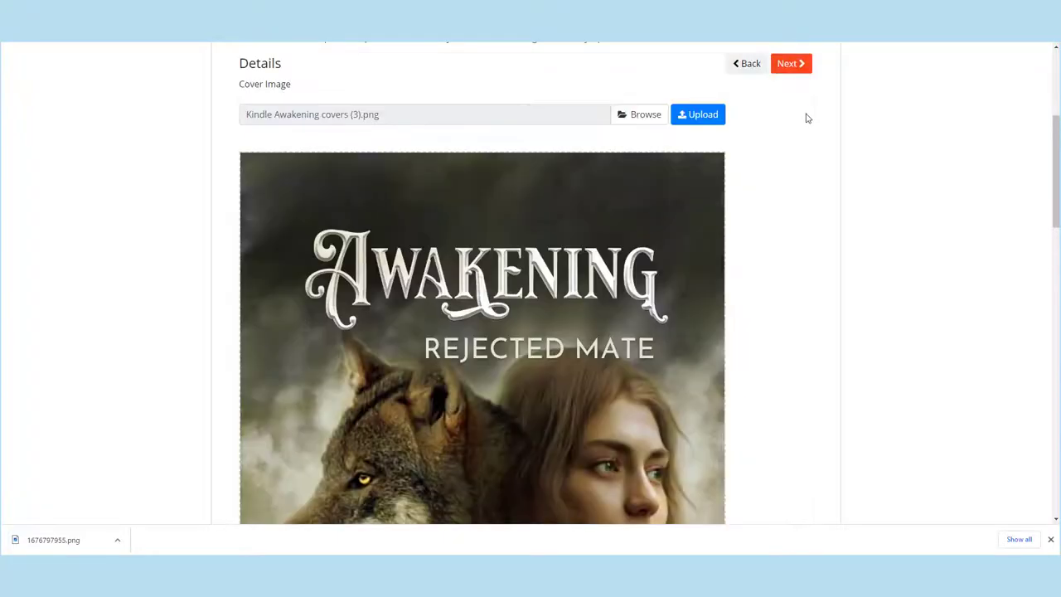
{"action": "left_click", "coordinate": [788, 66]}
{"action": "scroll", "coordinate": [629, 213], "scroll_direction": "down", "scroll_amount": 9}
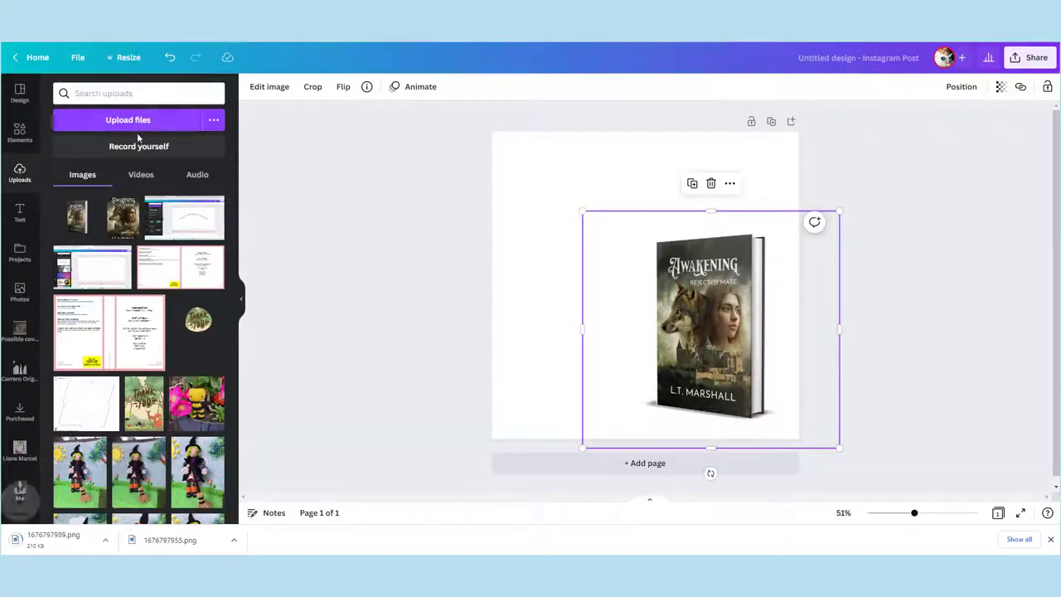
- Upload the Kindle mockup 1676797989.png, shrink it and place it against the paperback's lower-left front
{"action": "left_click", "coordinate": [137, 122]}
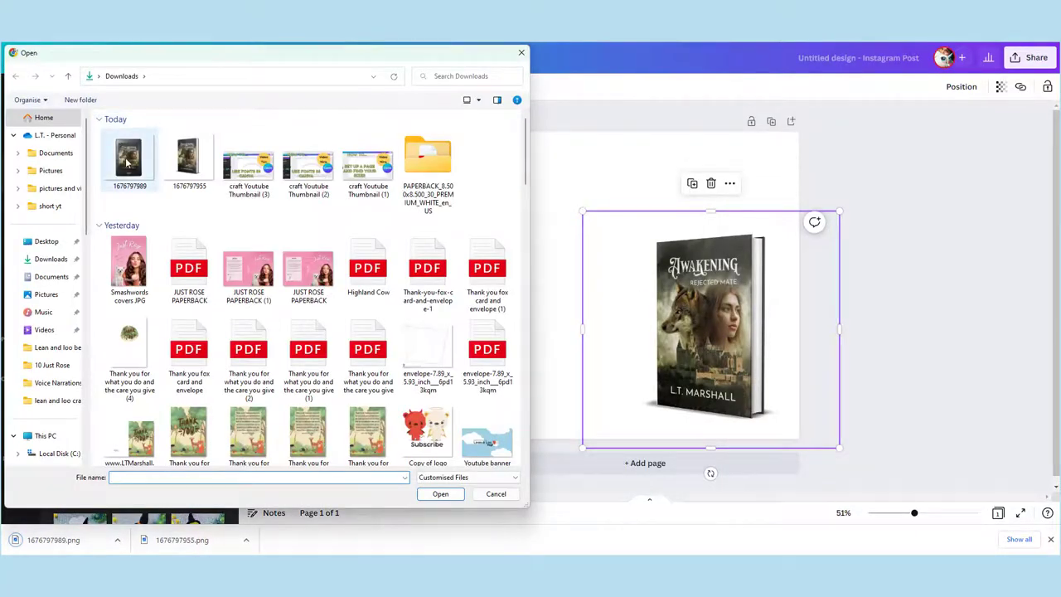
{"action": "double_click", "coordinate": [126, 162]}
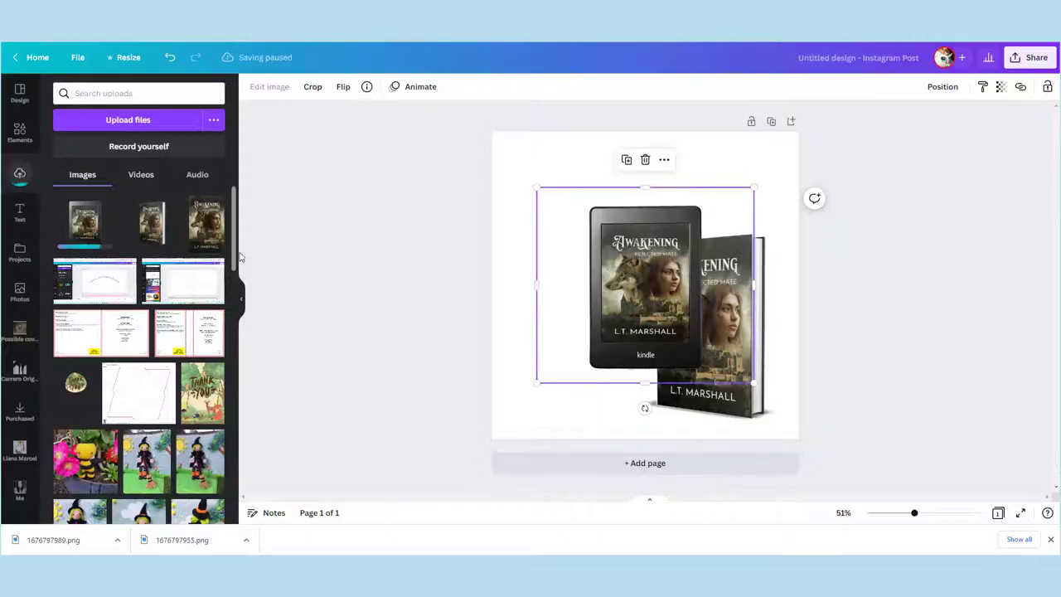
{"action": "left_click_drag", "start_coordinate": [629, 283], "coordinate": [578, 328]}
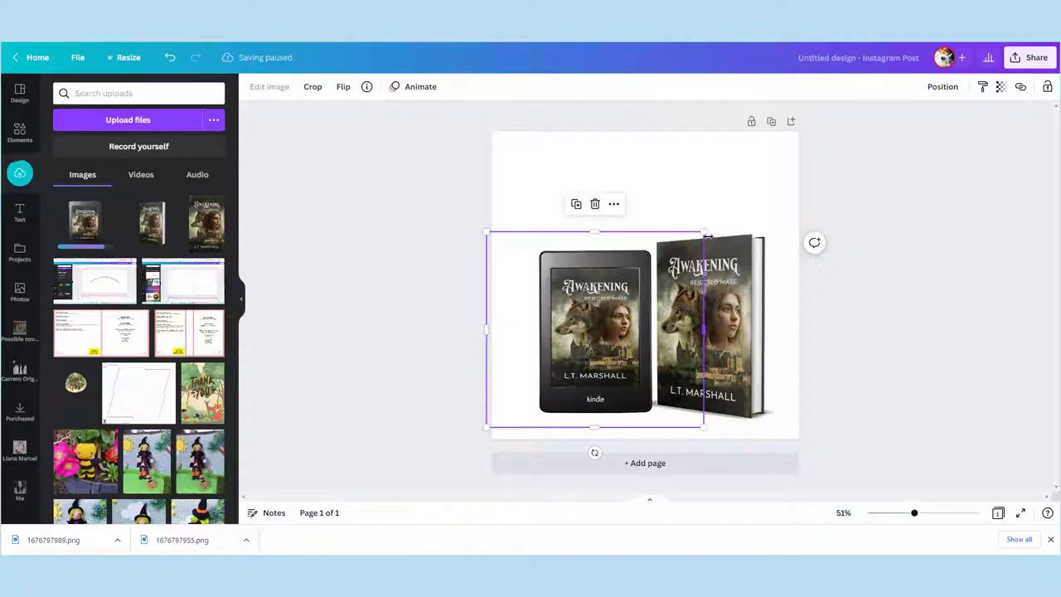
{"action": "left_click_drag", "start_coordinate": [704, 231], "coordinate": [641, 287]}
{"action": "left_click_drag", "start_coordinate": [609, 348], "coordinate": [639, 355]}
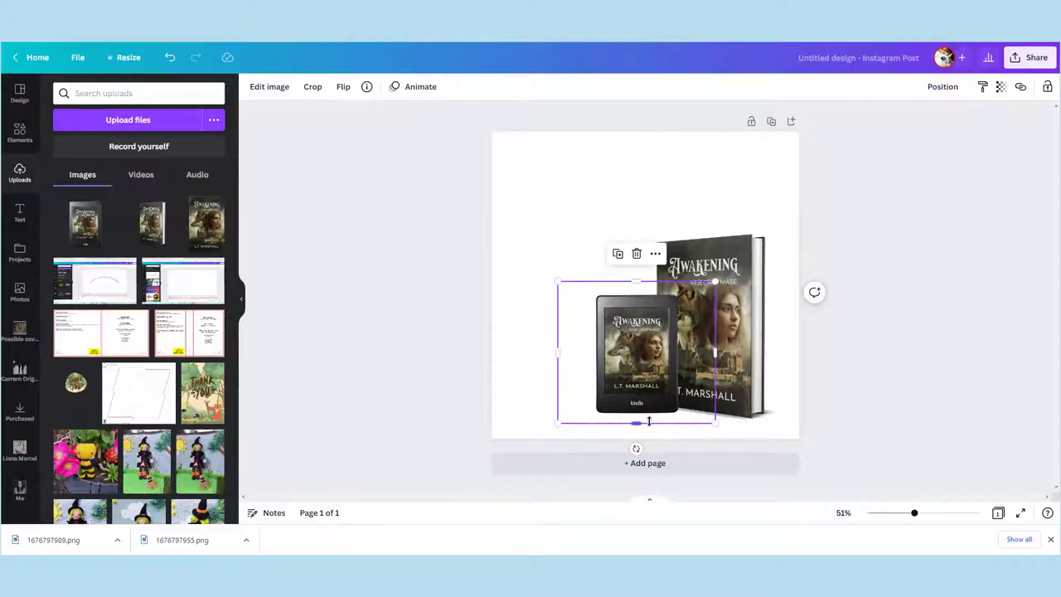
- Add a blurred shadow graphic from an Elements search for 'shadow' under Graphics
{"action": "left_click", "coordinate": [19, 131]}
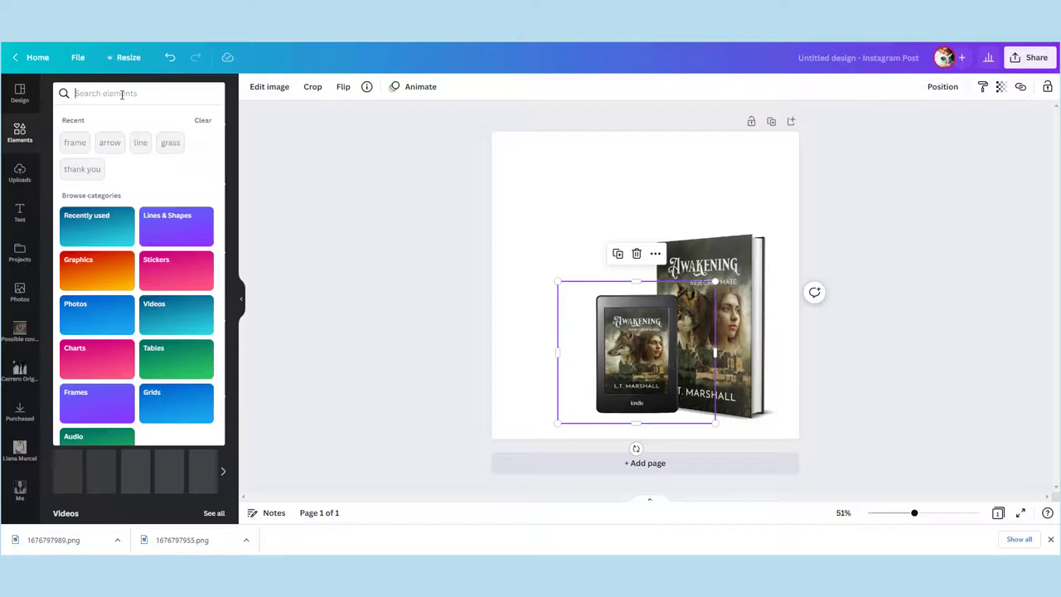
{"action": "left_click", "coordinate": [122, 94]}
{"action": "type", "text": "shadow"}
{"action": "key", "text": "Return"}
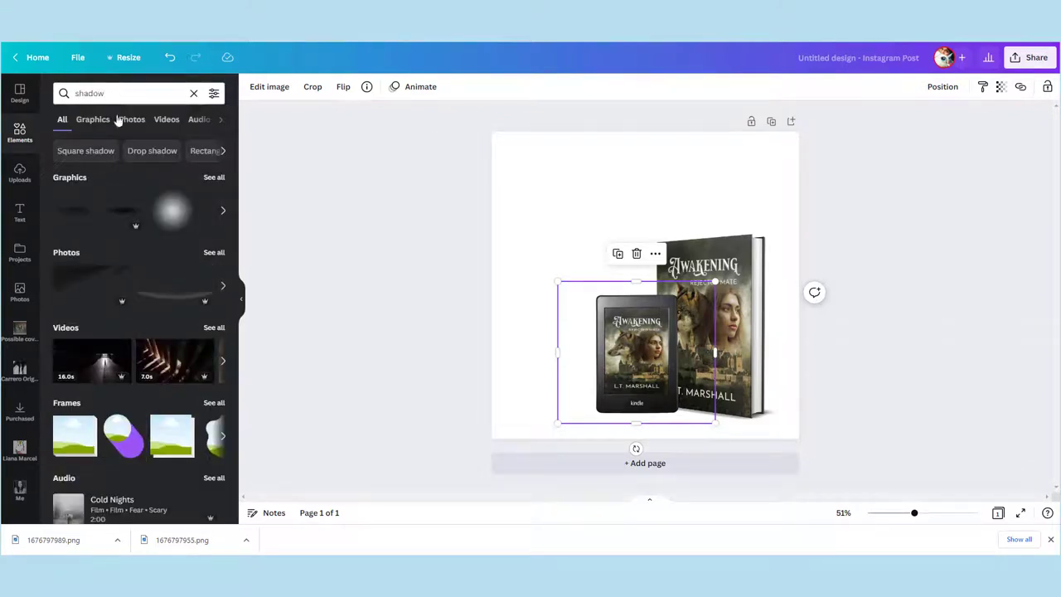
{"action": "left_click", "coordinate": [212, 177]}
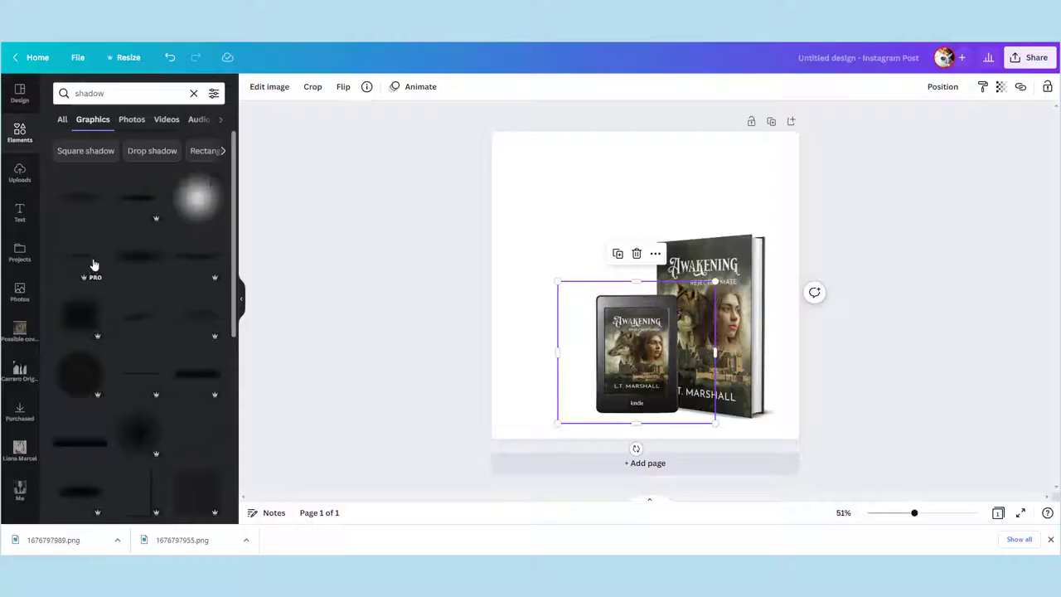
{"action": "left_click", "coordinate": [193, 377]}
- Set the shadow's transparency to about 49, shrink it, and tuck it behind the Kindle's base
{"action": "left_click", "coordinate": [1000, 86]}
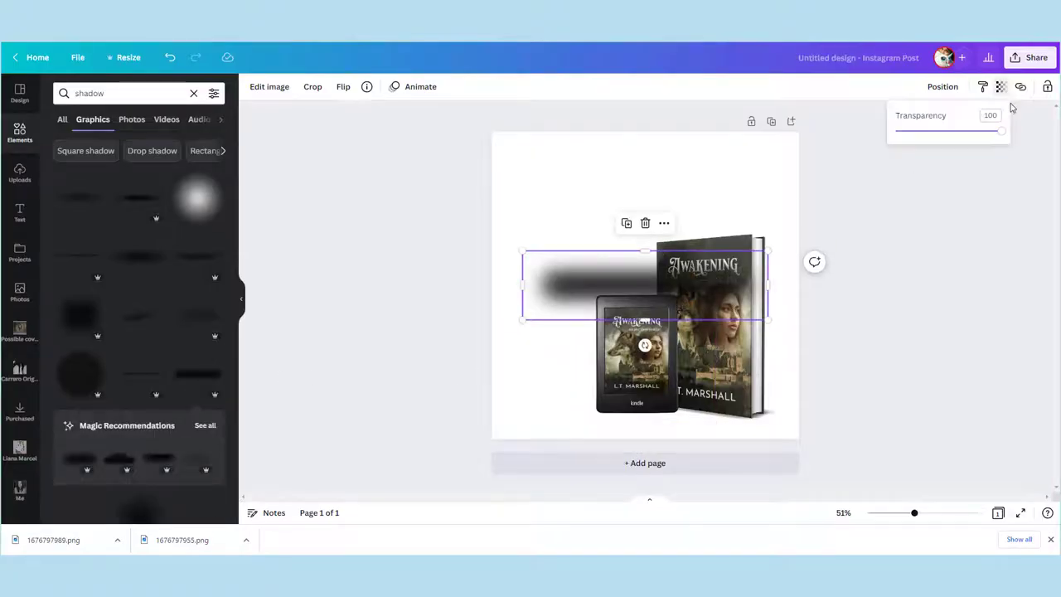
{"action": "left_click_drag", "start_coordinate": [1005, 139], "coordinate": [948, 140]}
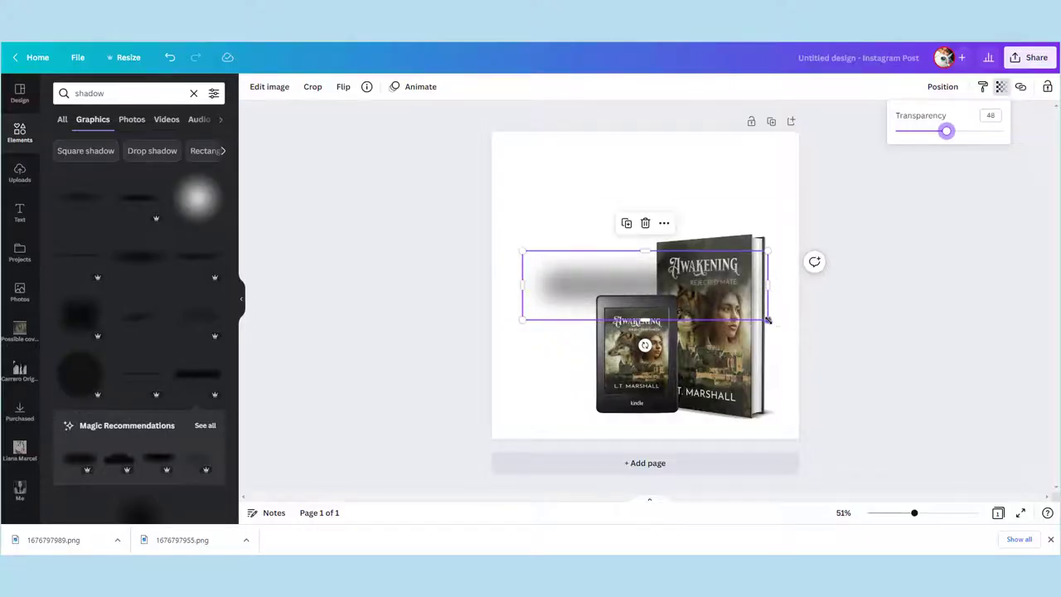
{"action": "left_click_drag", "start_coordinate": [768, 319], "coordinate": [648, 303]}
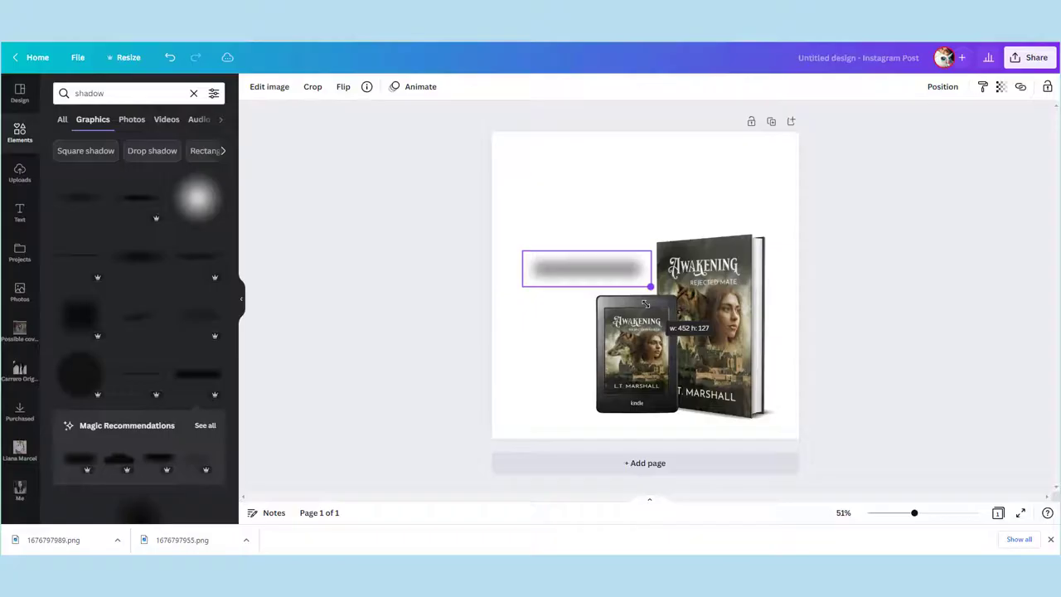
{"action": "left_click_drag", "start_coordinate": [604, 276], "coordinate": [663, 412]}
{"action": "left_click", "coordinate": [951, 90]}
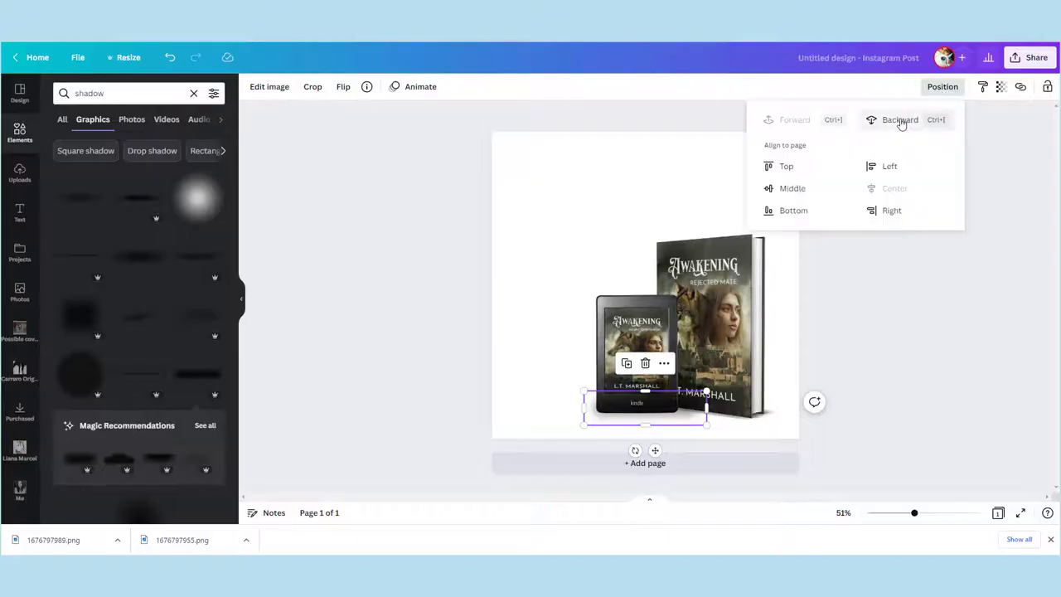
{"action": "left_click", "coordinate": [989, 367]}
{"action": "left_click", "coordinate": [993, 368]}
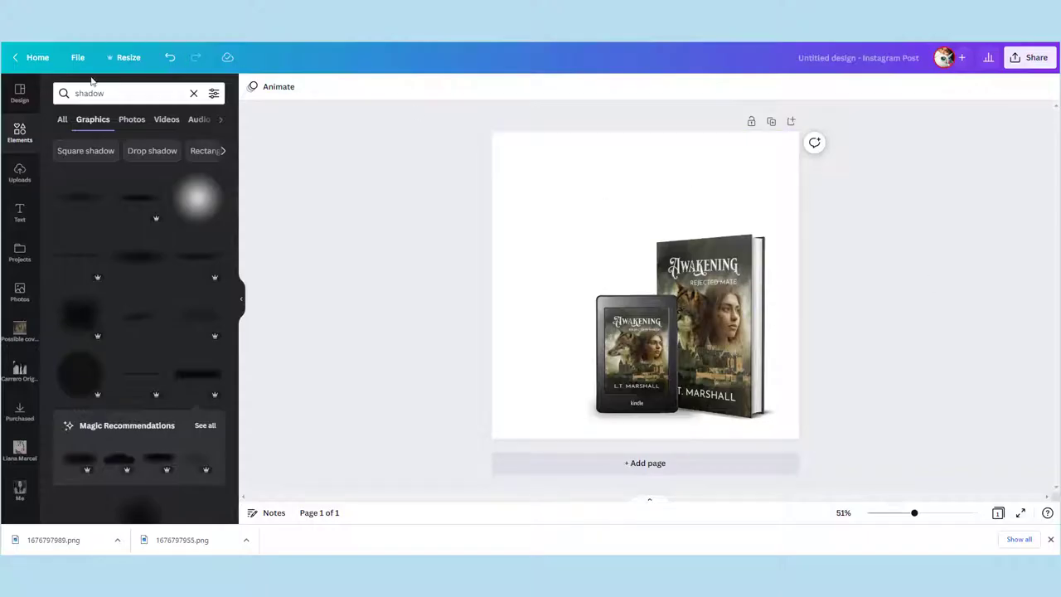
- Add a heading at the top left reading 'Awakening by' followed by the author's name
{"action": "left_click", "coordinate": [20, 213]}
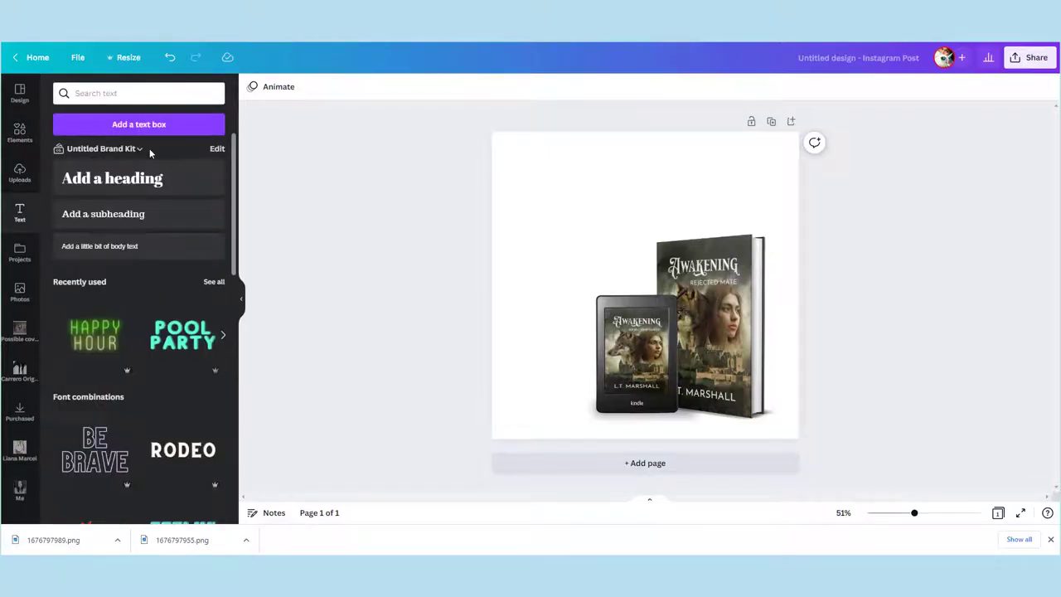
{"action": "left_click", "coordinate": [124, 177]}
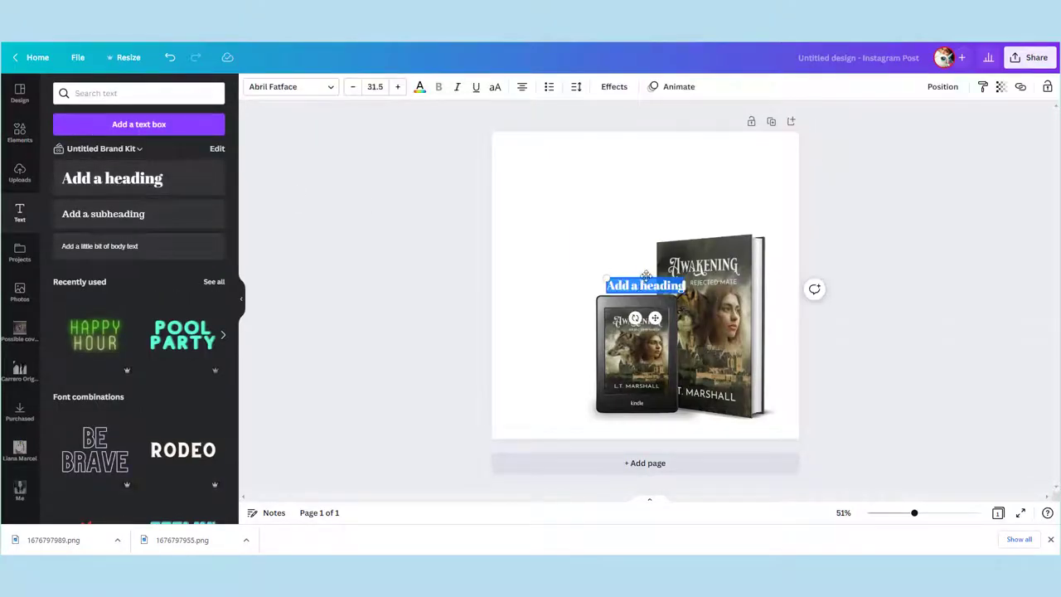
{"action": "left_click_drag", "start_coordinate": [646, 276], "coordinate": [612, 164]}
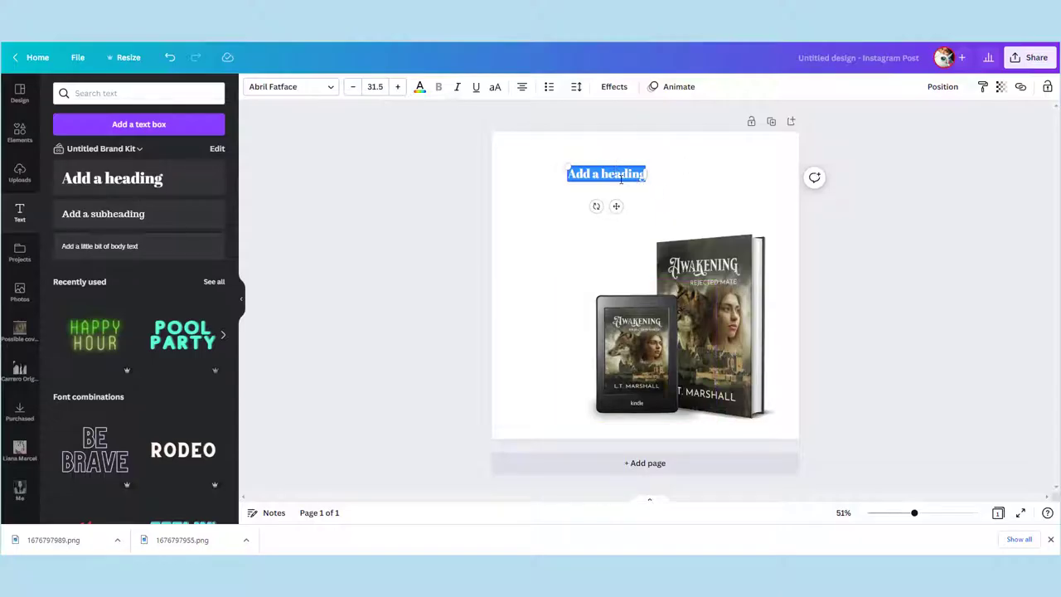
{"action": "type", "text": "Awakening by"}
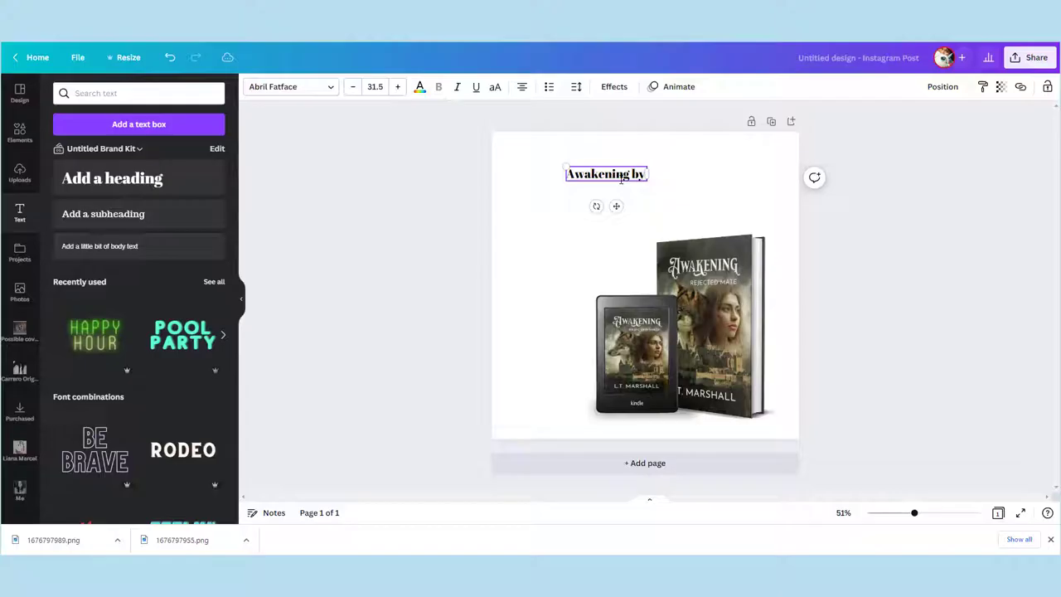
{"action": "type", "text": " L.T"}
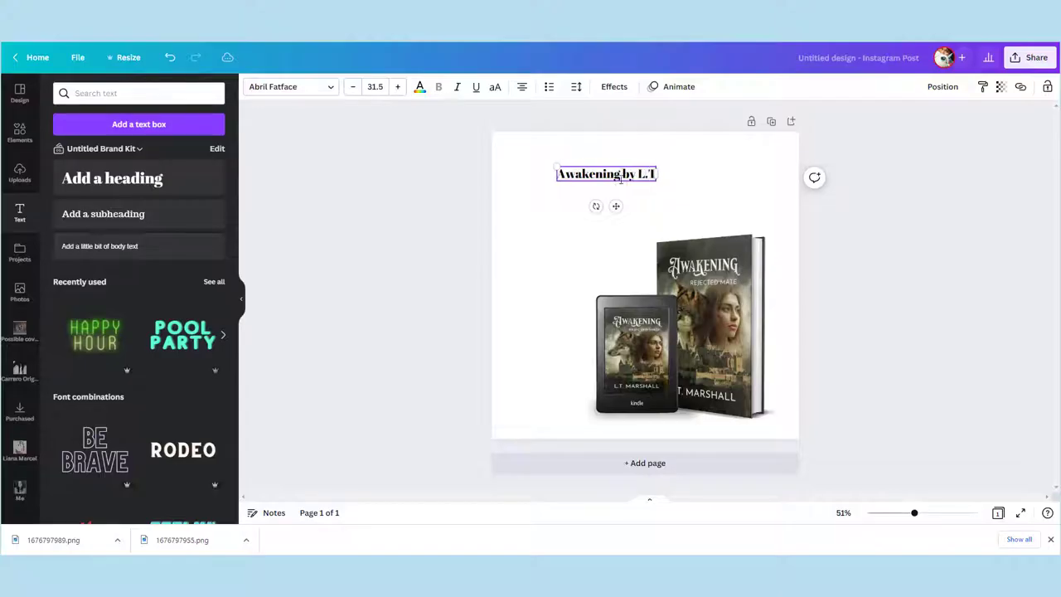
{"action": "type", "text": ".Marshall"}
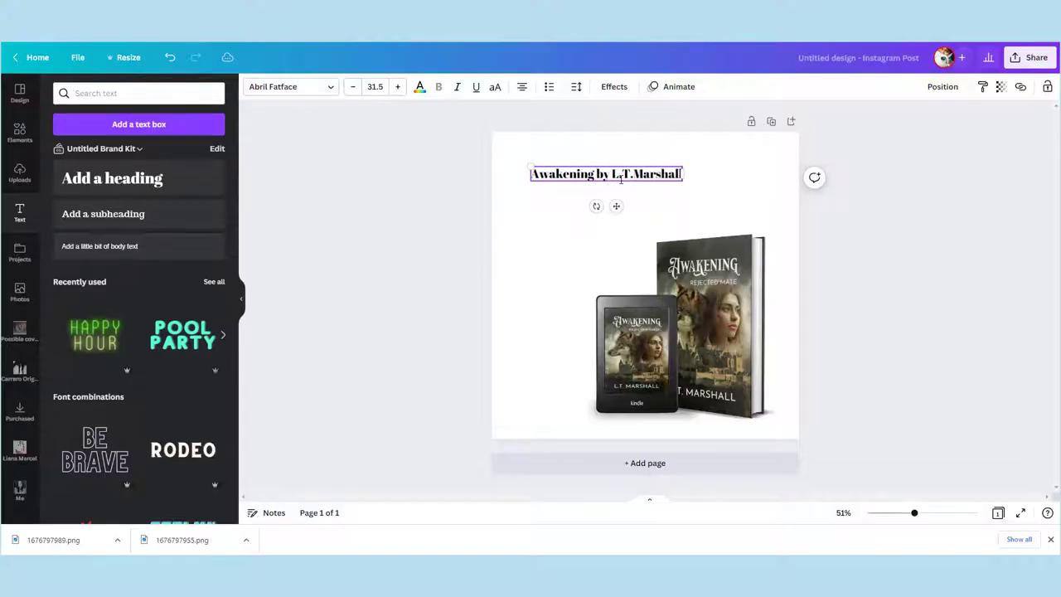
{"action": "left_click", "coordinate": [320, 91]}
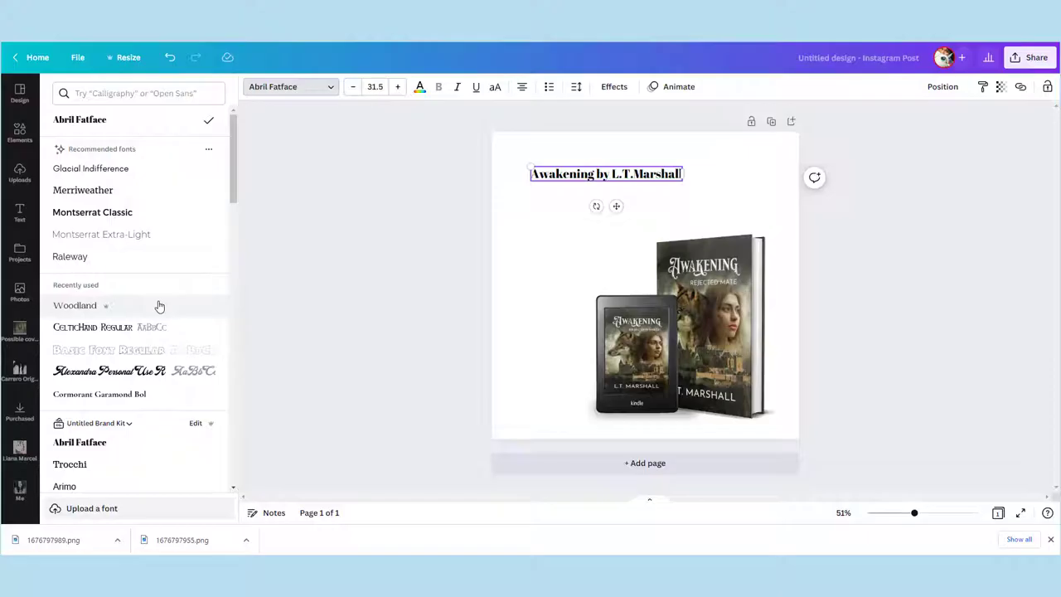
- Change the heading font from Abril Fatface to Arimo
{"action": "scroll", "coordinate": [147, 306], "scroll_direction": "down", "scroll_amount": 3}
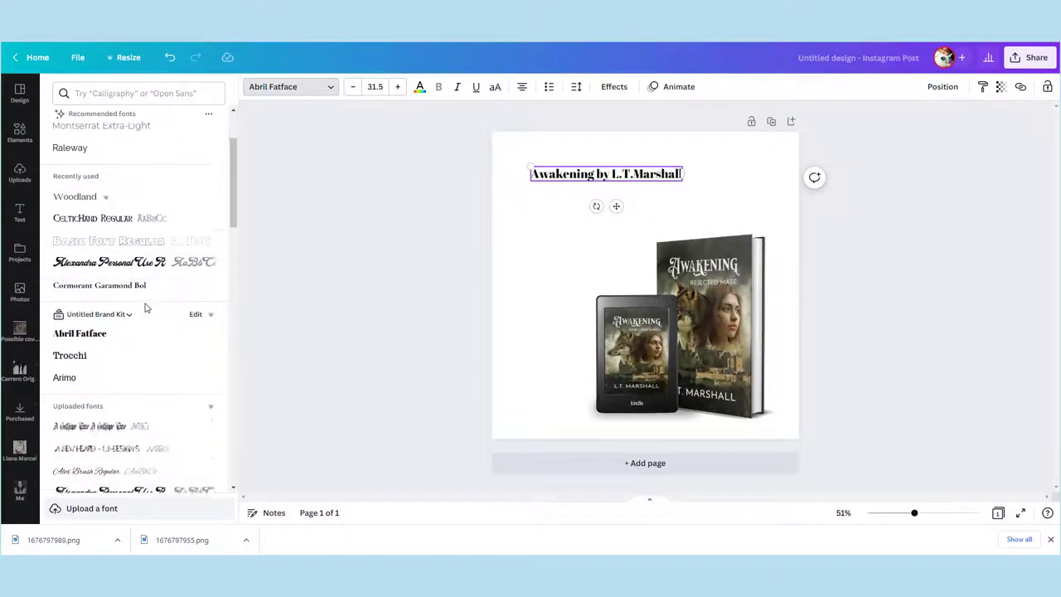
{"action": "left_click", "coordinate": [130, 258]}
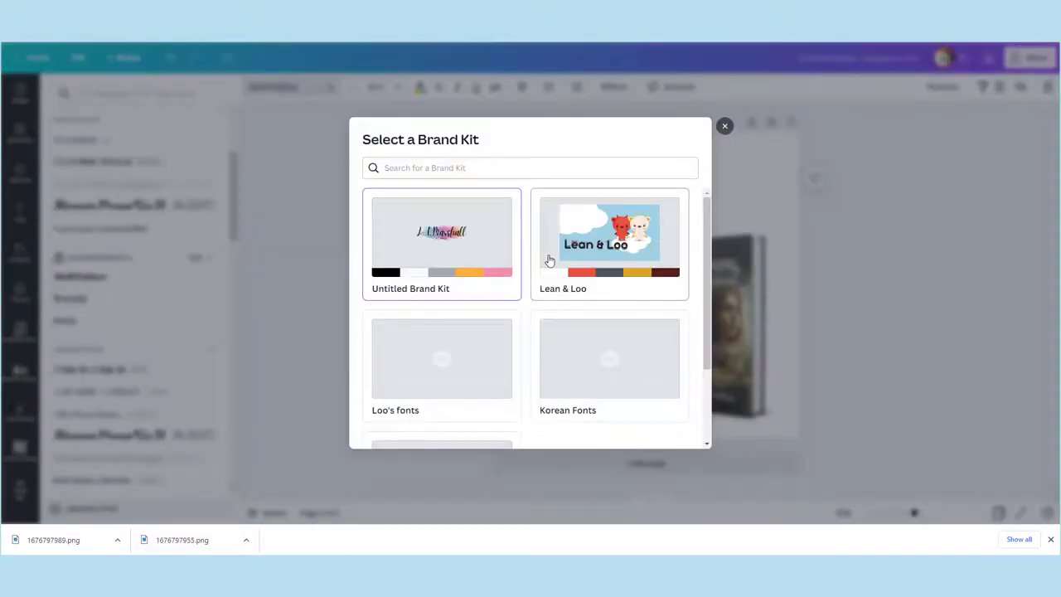
{"action": "left_click", "coordinate": [725, 126]}
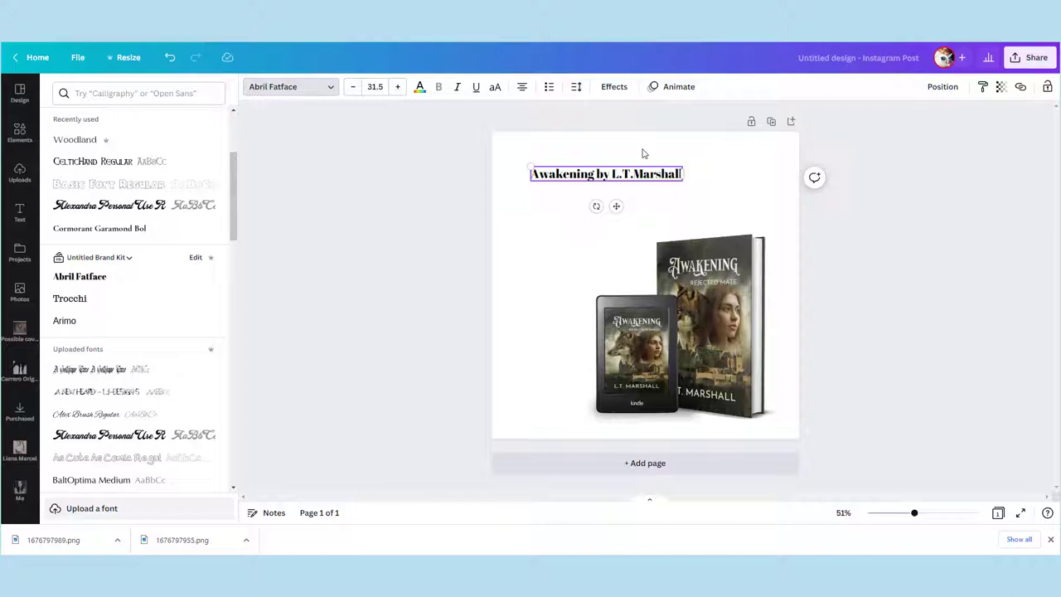
{"action": "scroll", "coordinate": [116, 295], "scroll_direction": "down", "scroll_amount": 1}
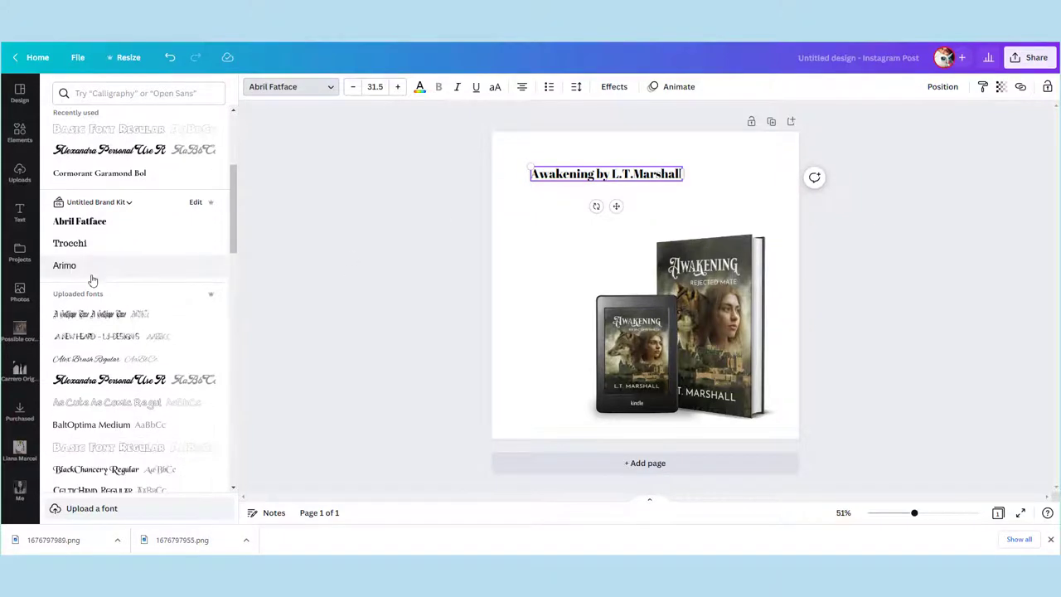
{"action": "left_click", "coordinate": [87, 268]}
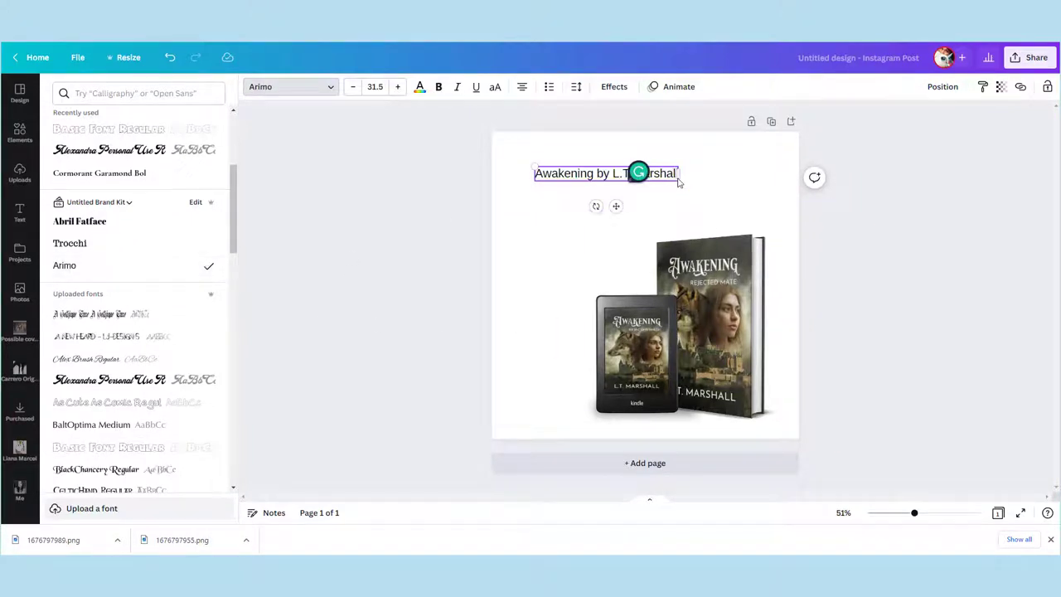
- Try a Shadow effect on the heading, then settle on the Lift effect
{"action": "left_click", "coordinate": [614, 88]}
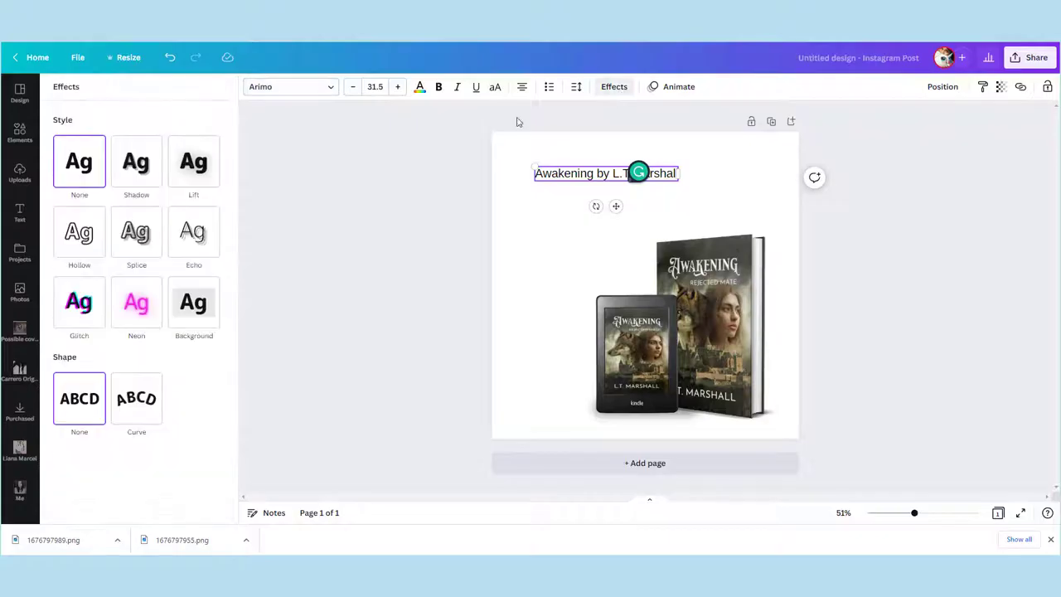
{"action": "left_click", "coordinate": [158, 181]}
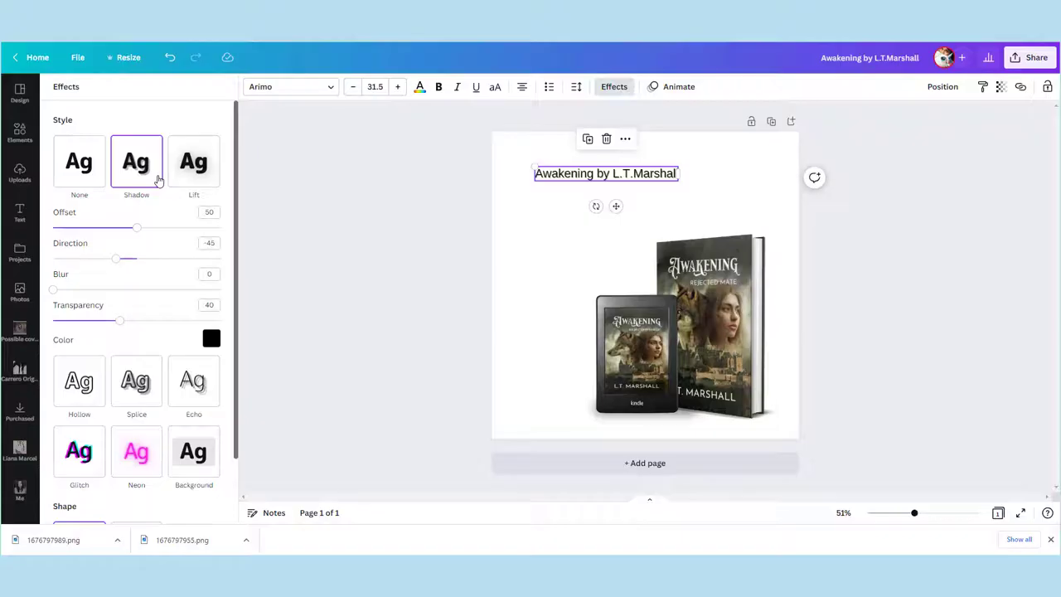
{"action": "left_click", "coordinate": [203, 177]}
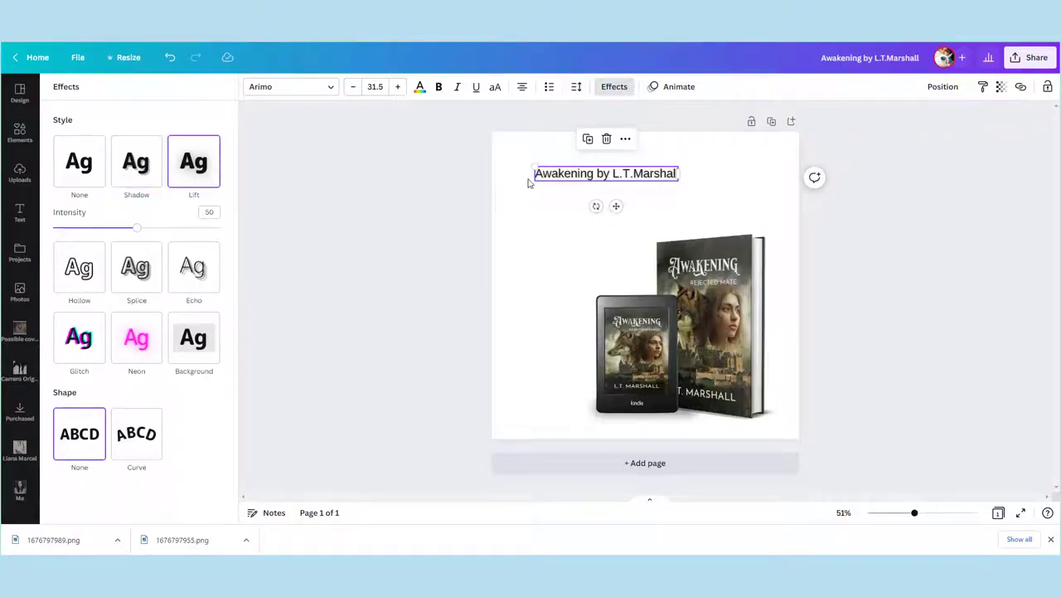
{"action": "left_click", "coordinate": [547, 253]}
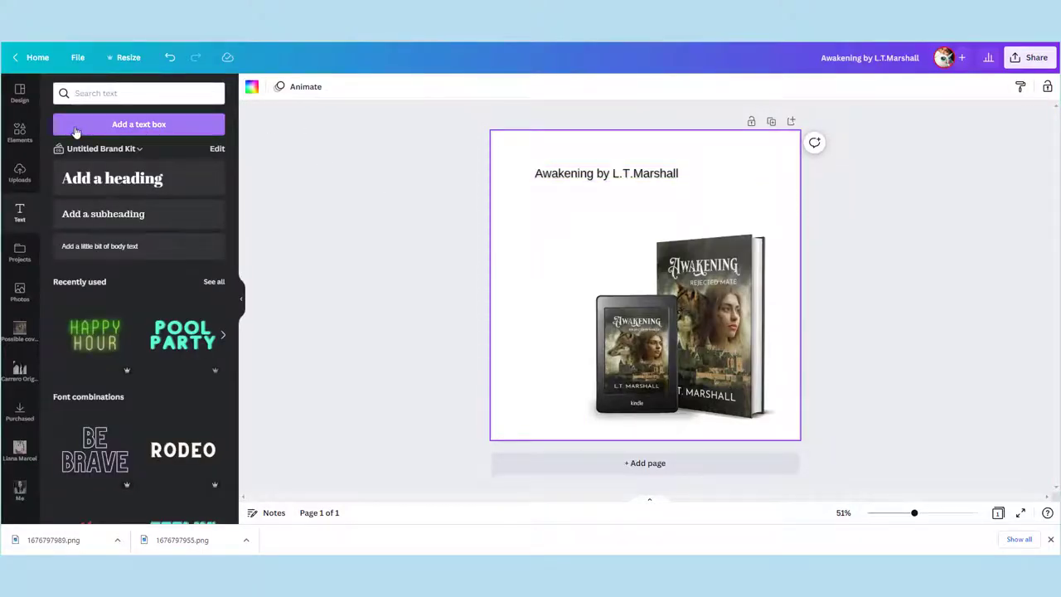
- Search graphics for 'dark background' and add the grey cloud graphic to the page
{"action": "left_click", "coordinate": [20, 133]}
{"action": "left_click", "coordinate": [103, 95]}
{"action": "double_click", "coordinate": [102, 93]}
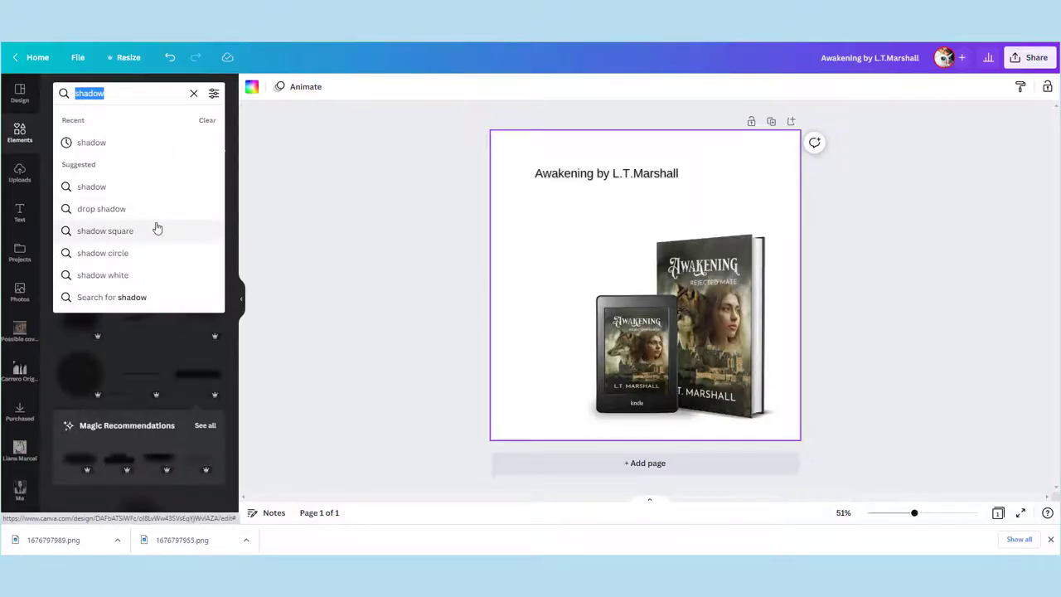
{"action": "type", "text": "da"}
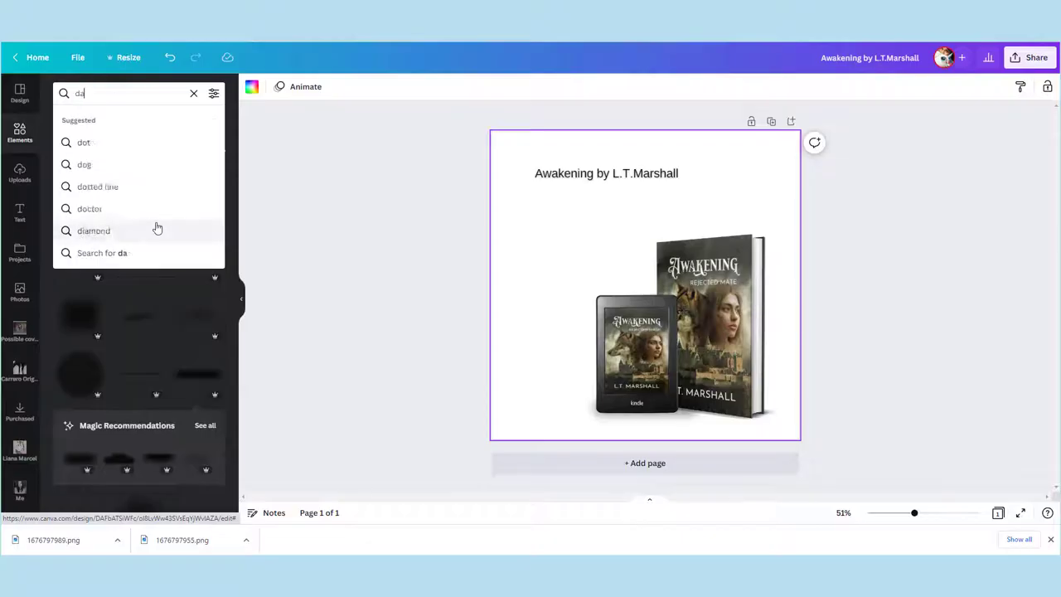
{"action": "type", "text": "rk background"}
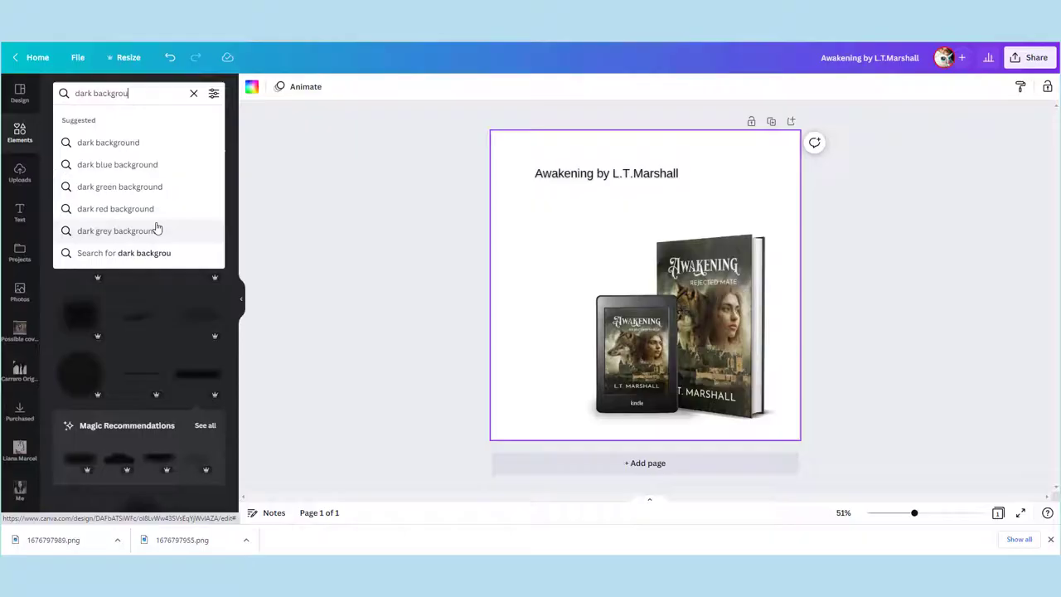
{"action": "key", "text": "Return"}
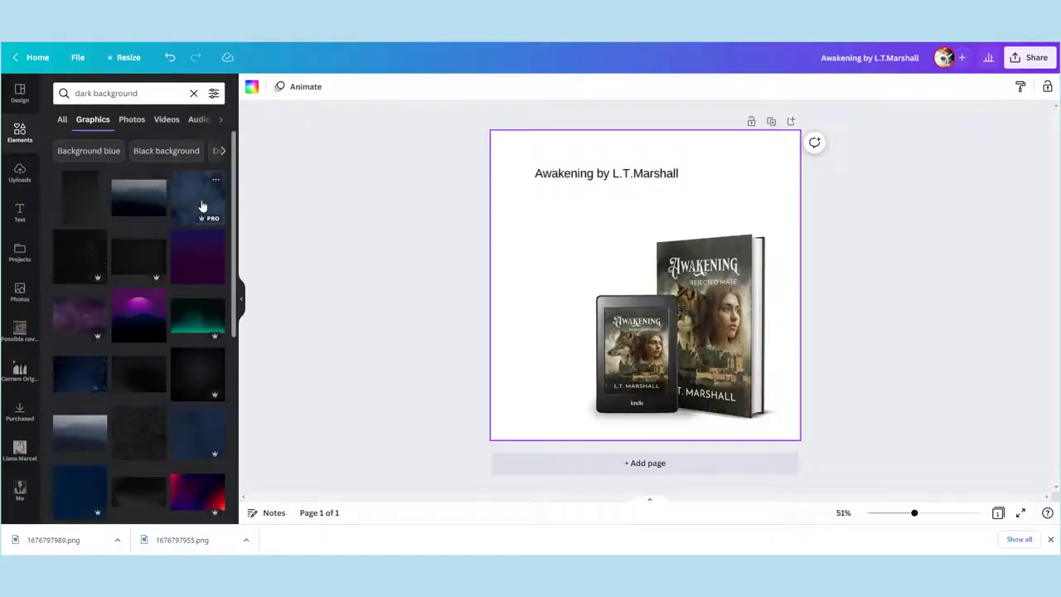
{"action": "scroll", "coordinate": [187, 246], "scroll_direction": "down", "scroll_amount": 3}
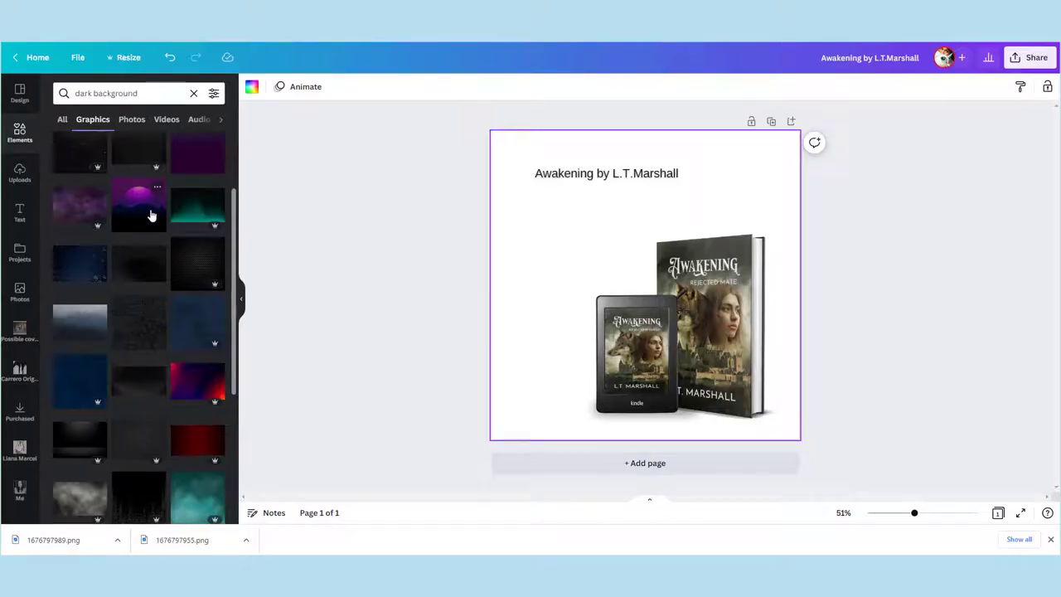
{"action": "scroll", "coordinate": [151, 216], "scroll_direction": "down", "scroll_amount": 3}
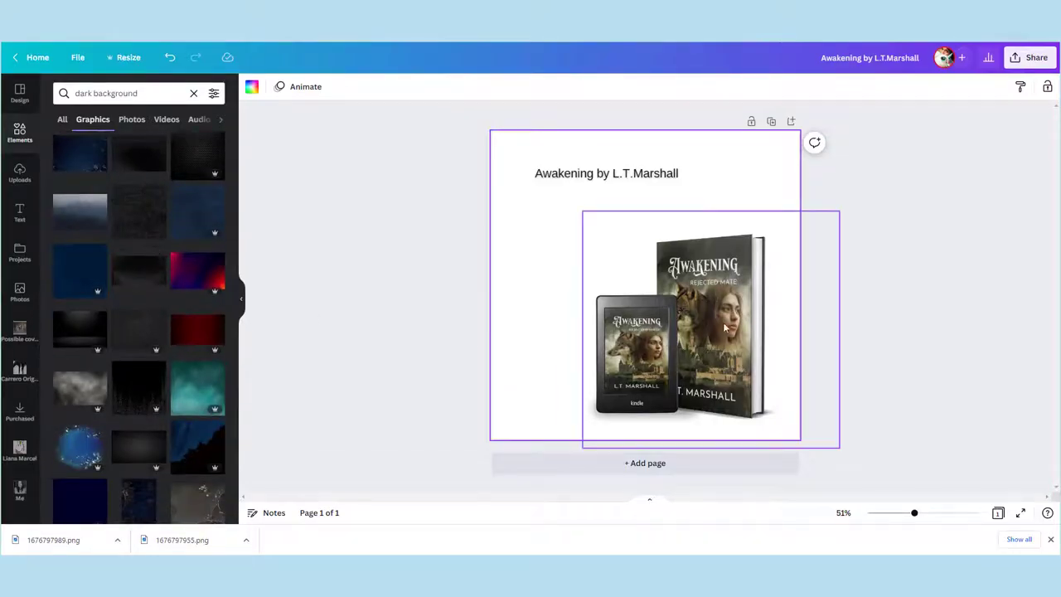
{"action": "scroll", "coordinate": [175, 329], "scroll_direction": "down", "scroll_amount": 3}
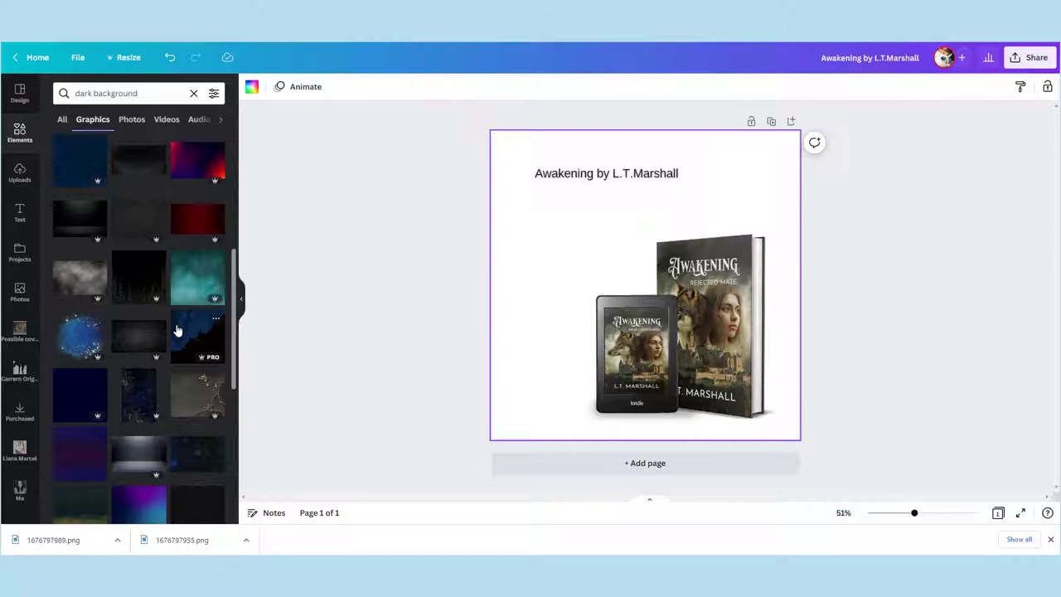
{"action": "scroll", "coordinate": [199, 304], "scroll_direction": "down", "scroll_amount": 1}
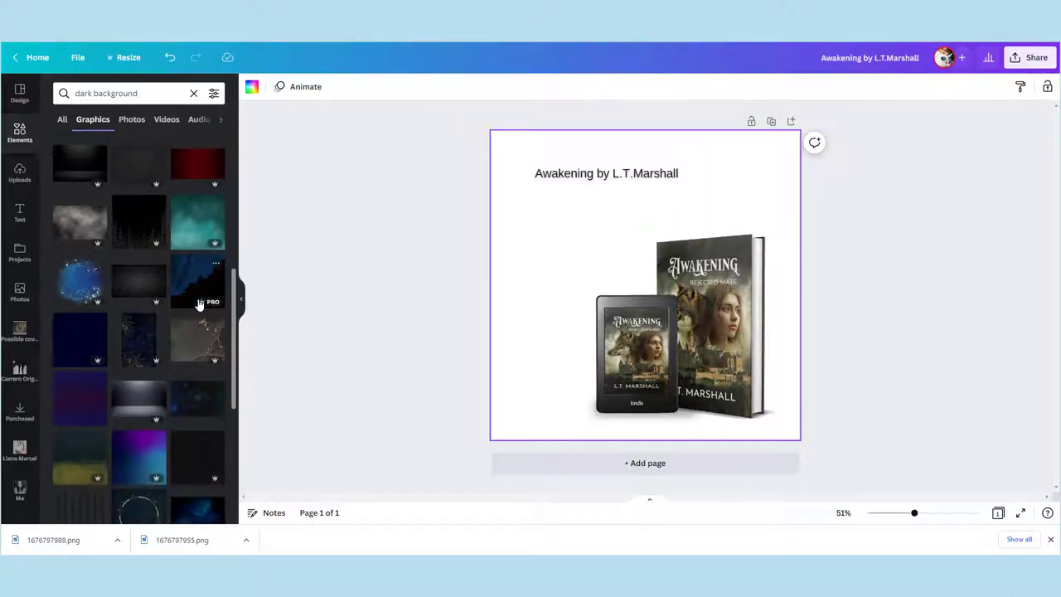
{"action": "left_click", "coordinate": [79, 228]}
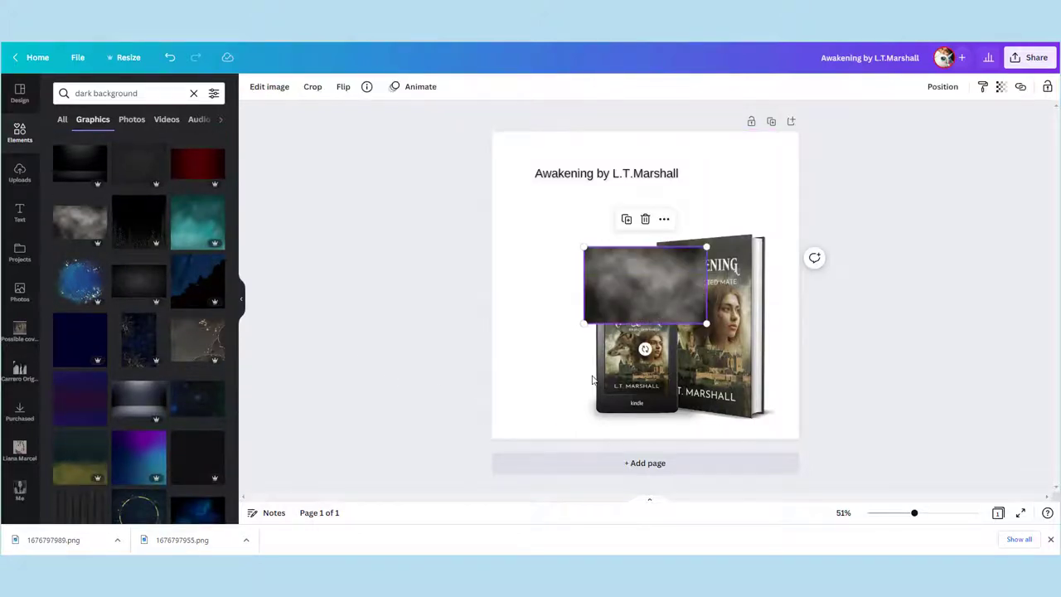
- Stretch the cloud over the whole page, send it to back, and lower its transparency to 32
{"action": "left_click_drag", "start_coordinate": [654, 296], "coordinate": [543, 173]}
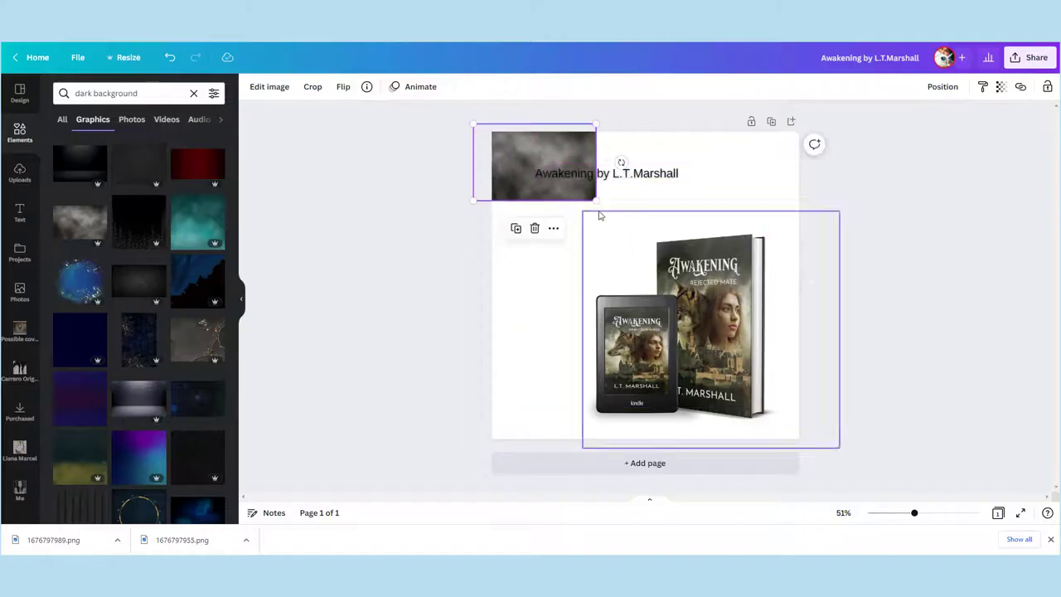
{"action": "left_click_drag", "start_coordinate": [595, 201], "coordinate": [1018, 464]}
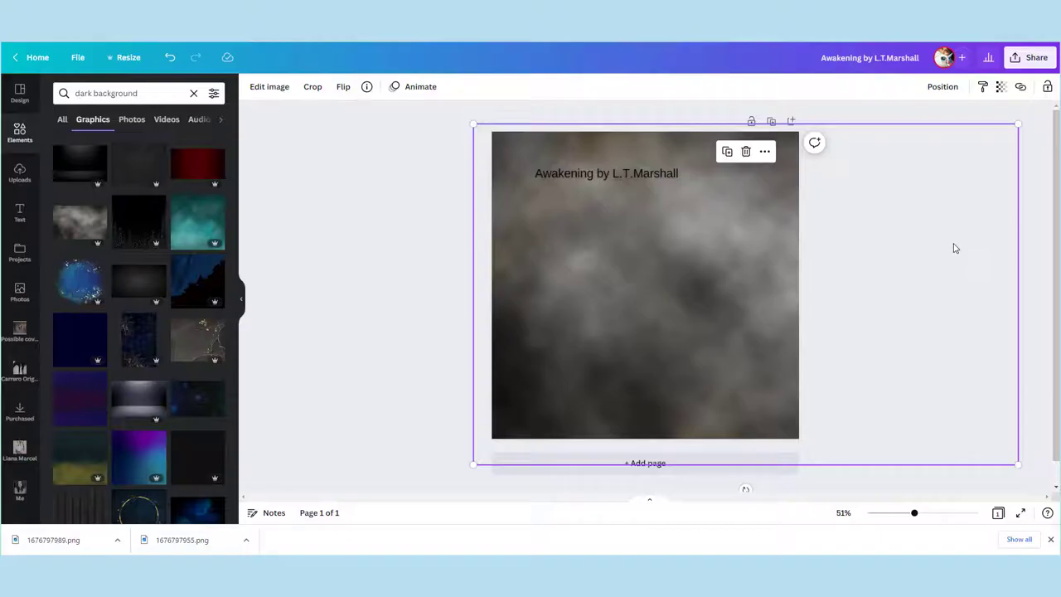
{"action": "left_click", "coordinate": [950, 93]}
{"action": "left_click", "coordinate": [893, 141]}
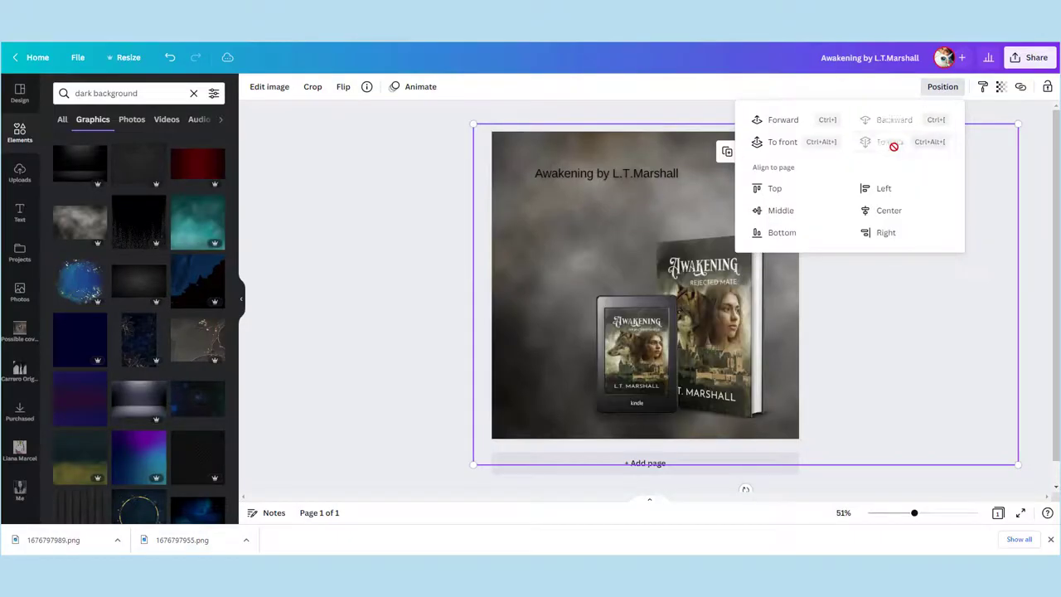
{"action": "left_click", "coordinate": [1002, 87]}
{"action": "left_click_drag", "start_coordinate": [1002, 132], "coordinate": [931, 134]}
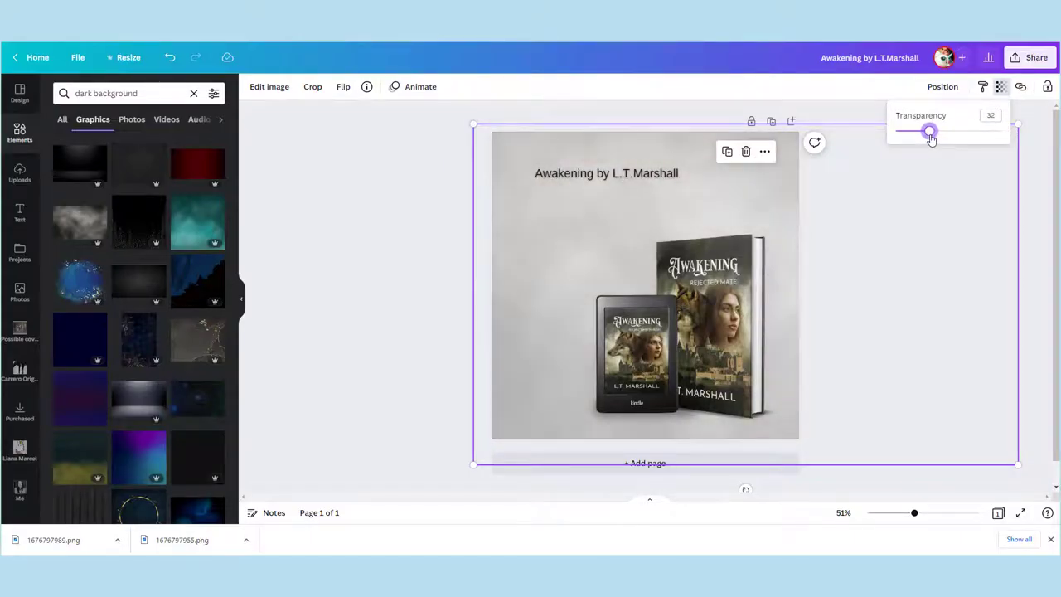
{"action": "left_click", "coordinate": [554, 181]}
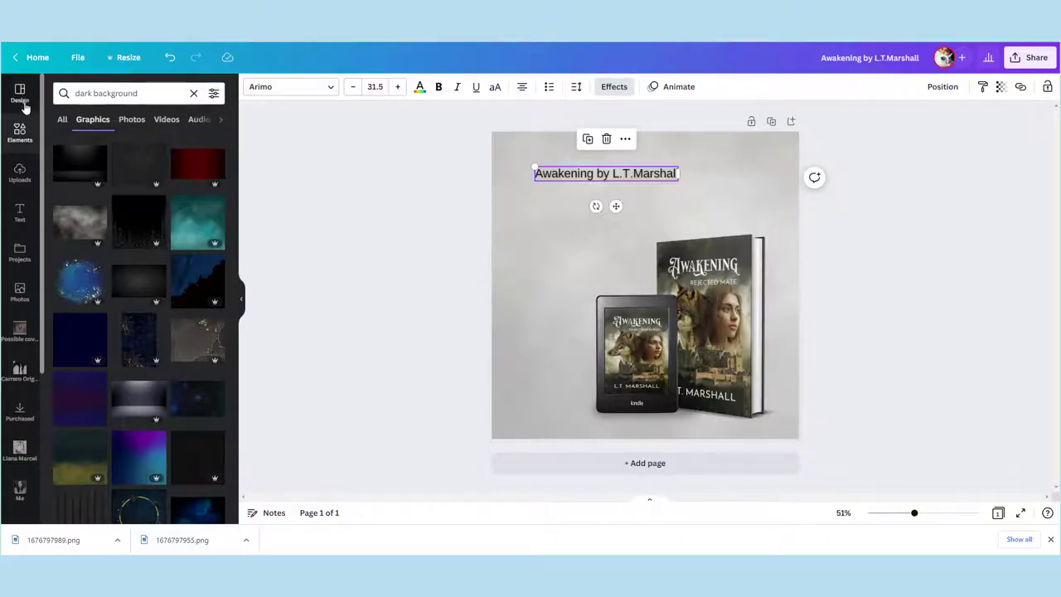
- Browse Design Styles image palettes, apply the first palette, then undo it
{"action": "left_click", "coordinate": [20, 92]}
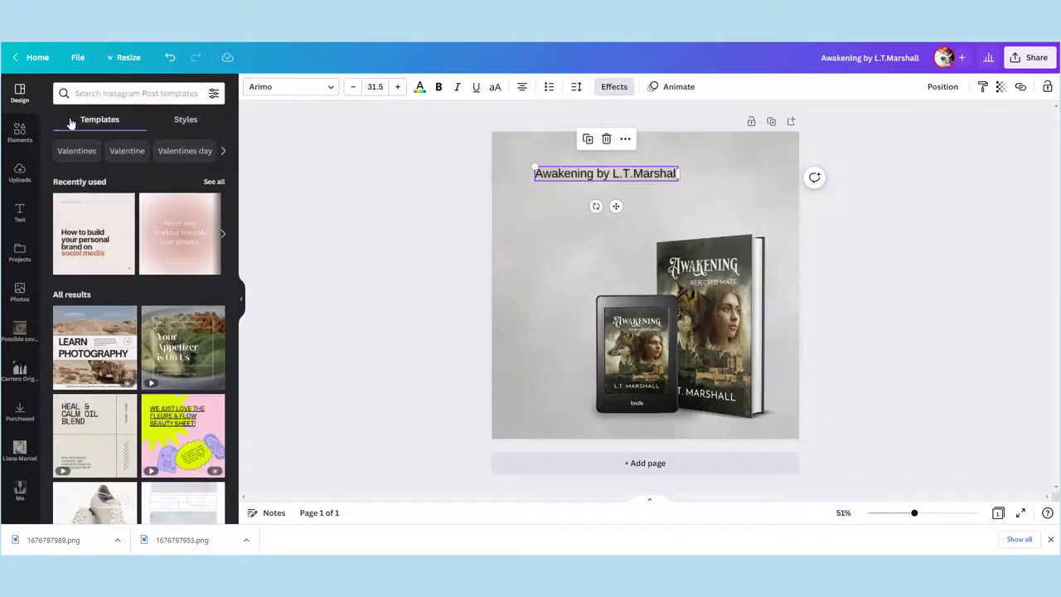
{"action": "left_click", "coordinate": [177, 121]}
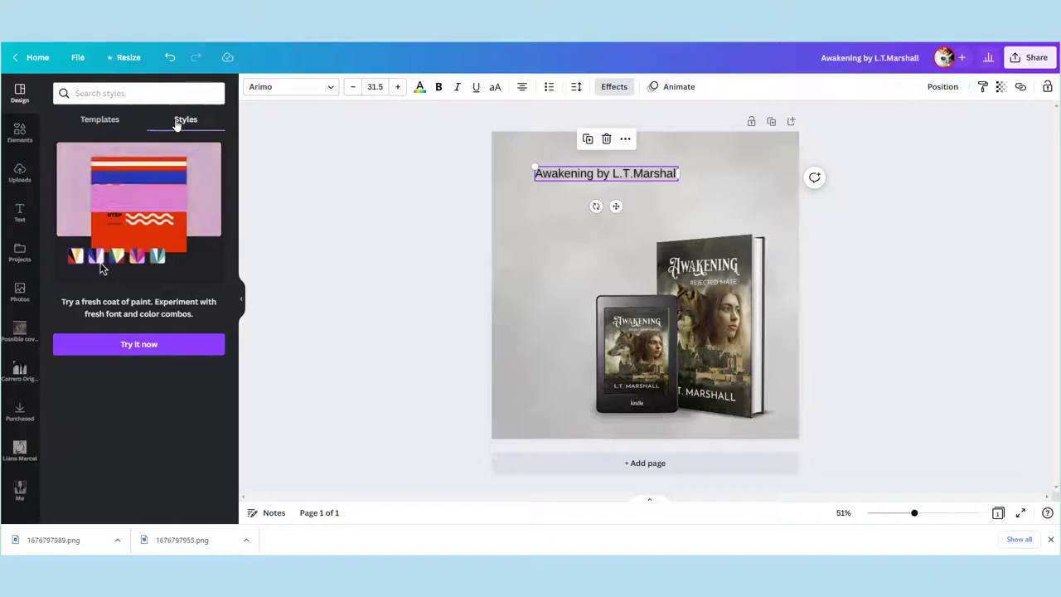
{"action": "left_click", "coordinate": [122, 346]}
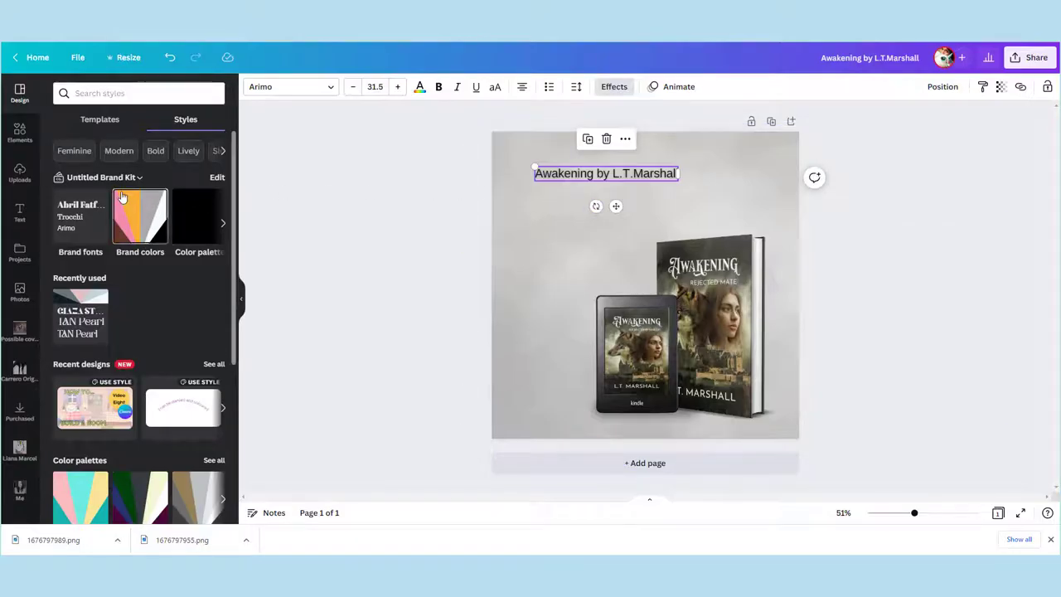
{"action": "scroll", "coordinate": [106, 220], "scroll_direction": "down", "scroll_amount": 5}
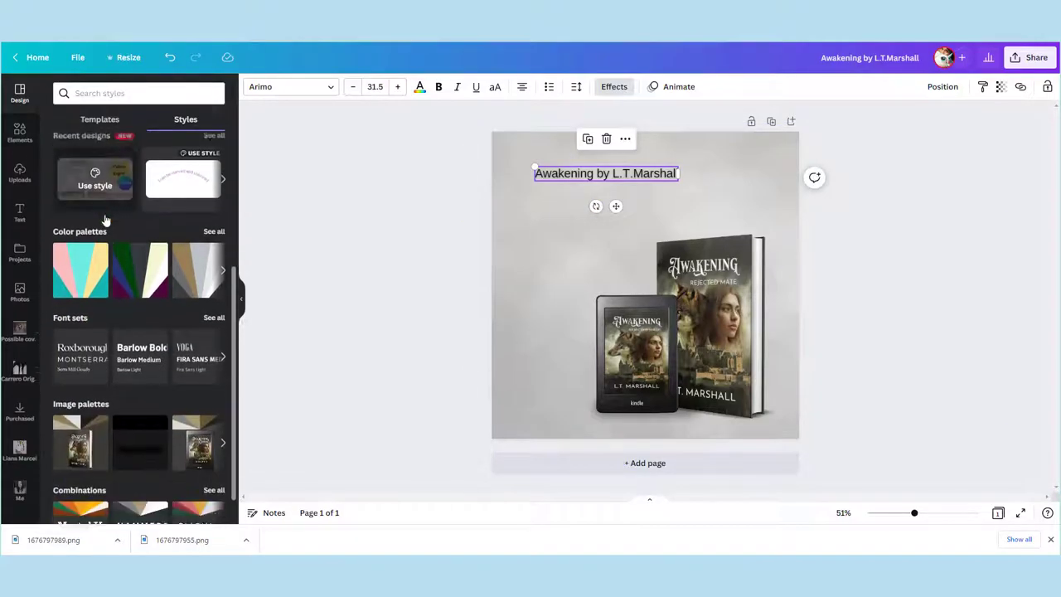
{"action": "scroll", "coordinate": [112, 249], "scroll_direction": "up", "scroll_amount": 3}
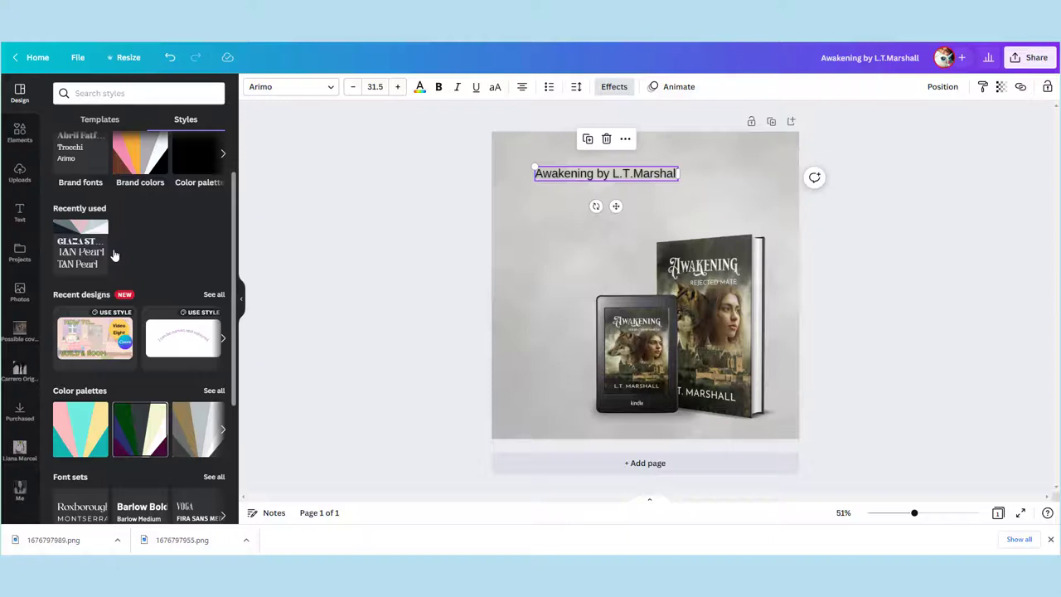
{"action": "scroll", "coordinate": [114, 251], "scroll_direction": "down", "scroll_amount": 5}
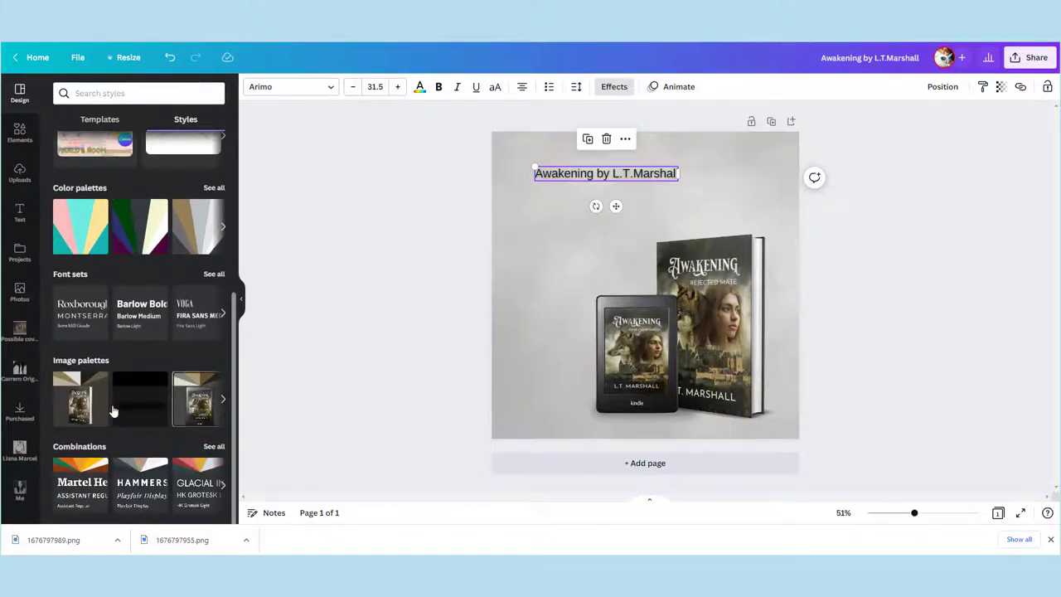
{"action": "left_click", "coordinate": [84, 412]}
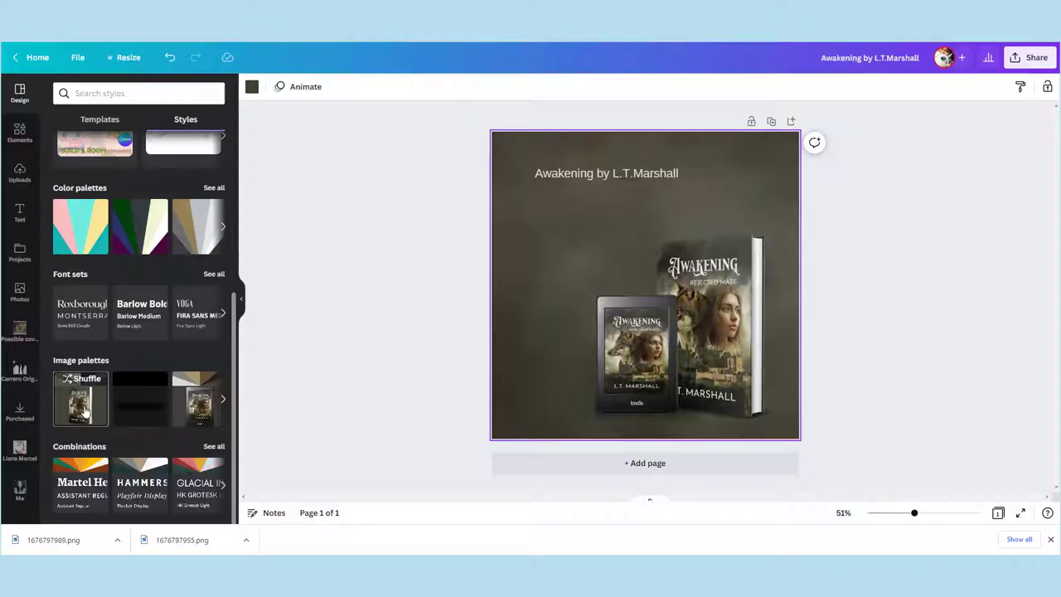
{"action": "left_click", "coordinate": [170, 57]}
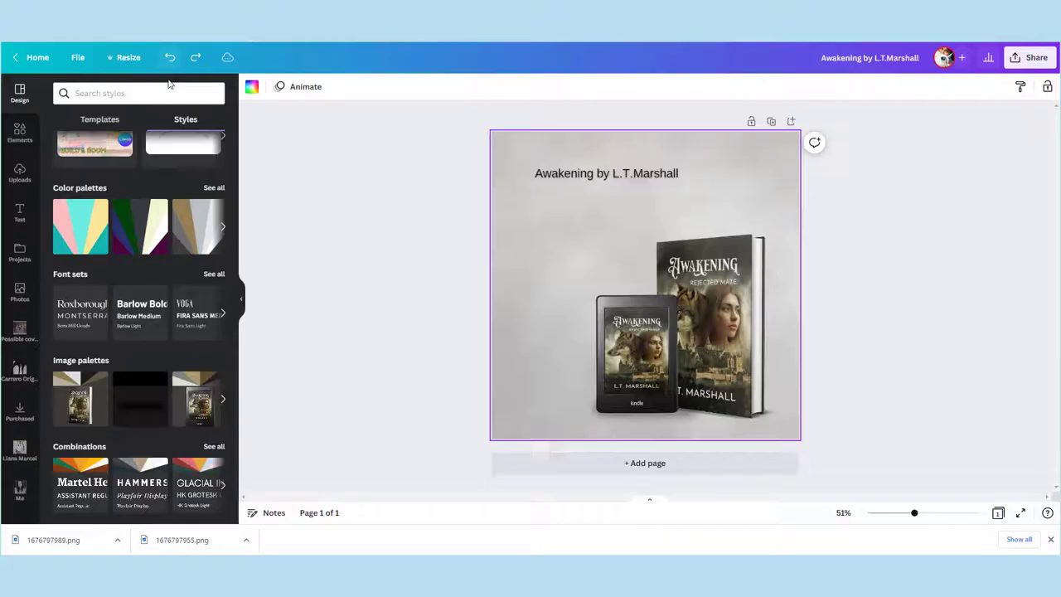
- Apply the third image palette and set the title font to TT Norms Black
{"action": "left_click", "coordinate": [188, 416]}
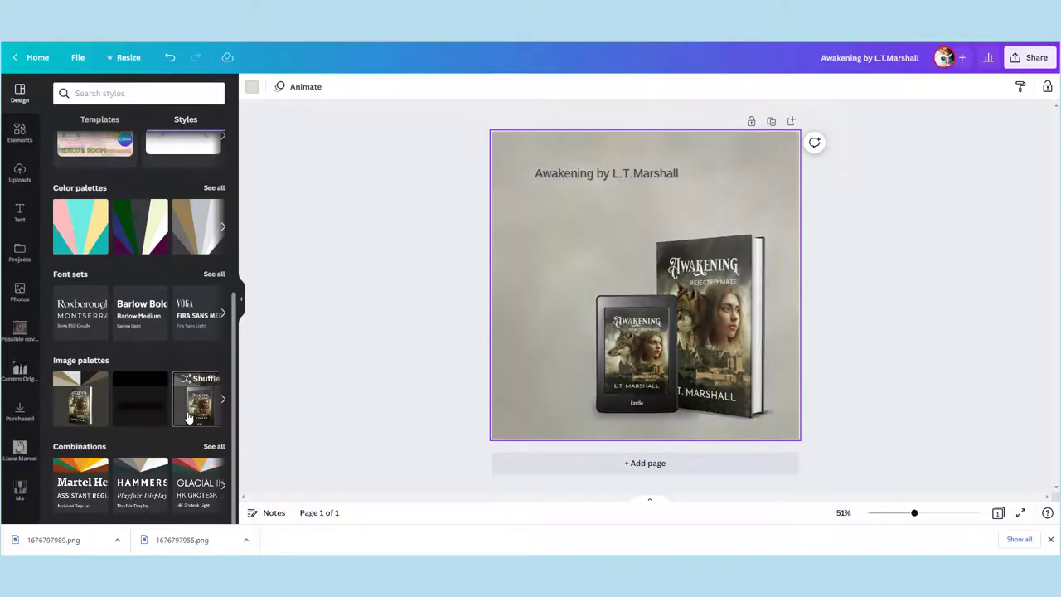
{"action": "left_click", "coordinate": [590, 175]}
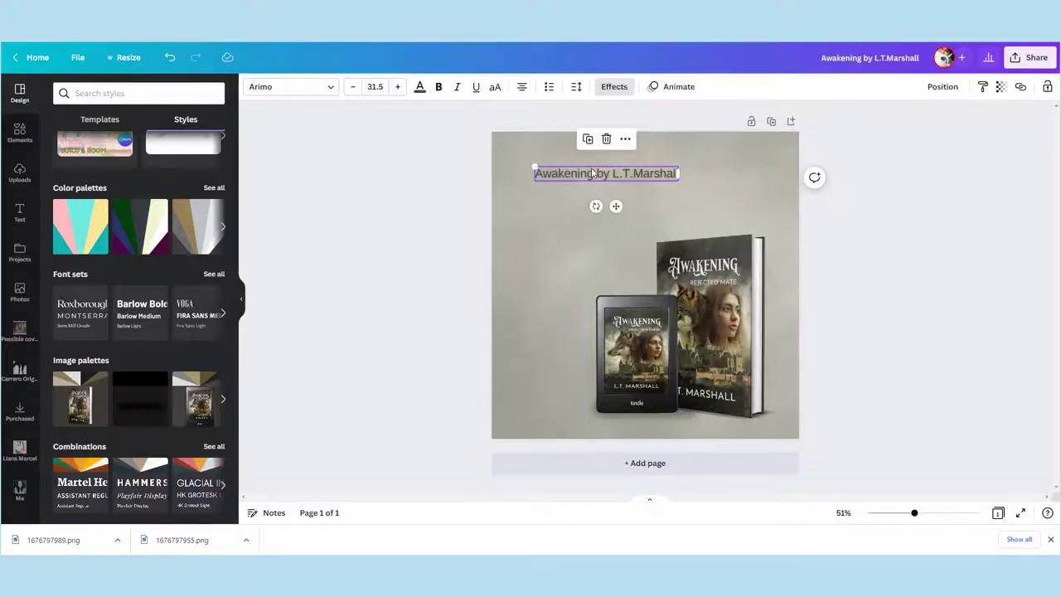
{"action": "left_click", "coordinate": [319, 88]}
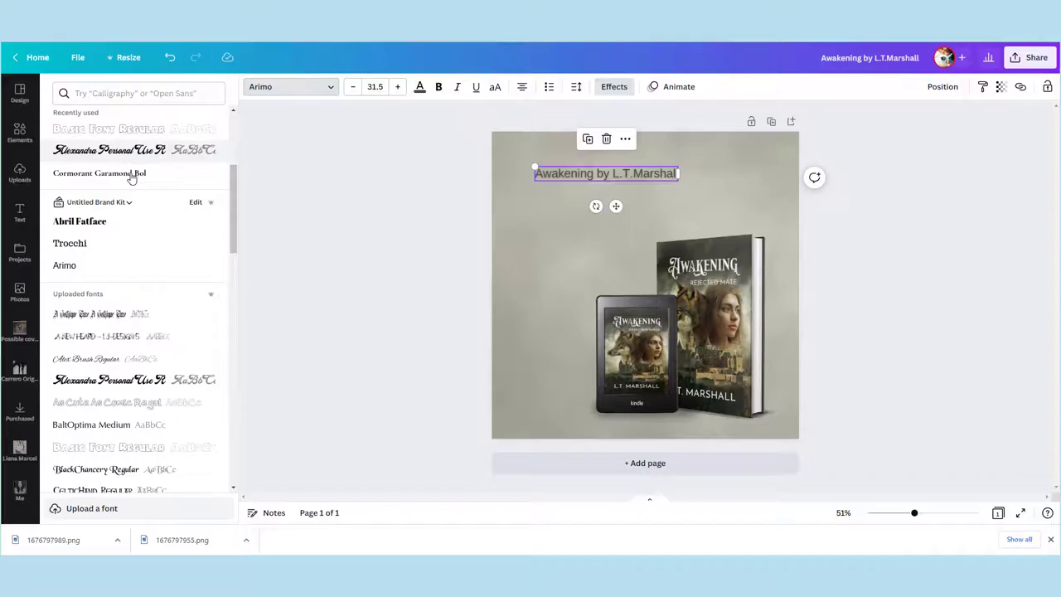
{"action": "scroll", "coordinate": [132, 248], "scroll_direction": "down", "scroll_amount": 8}
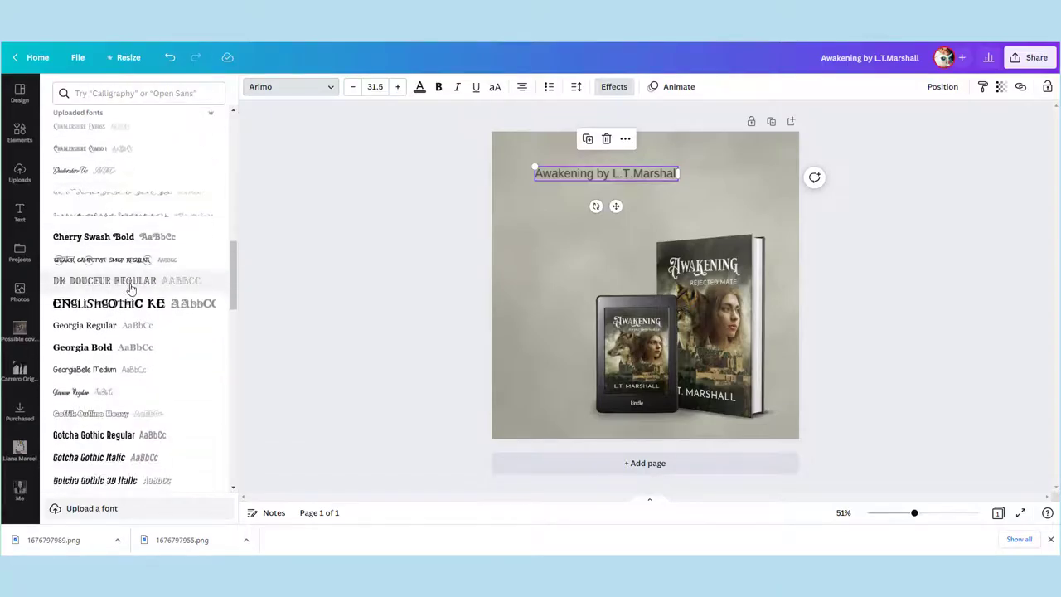
{"action": "scroll", "coordinate": [130, 287], "scroll_direction": "down", "scroll_amount": 3}
{"action": "left_click", "coordinate": [143, 194]}
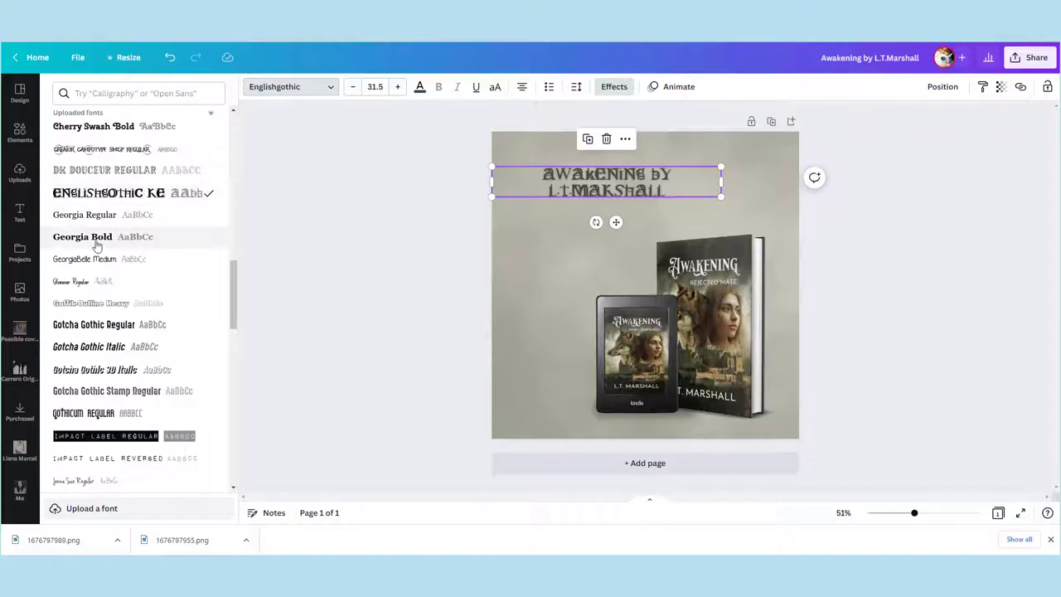
{"action": "scroll", "coordinate": [106, 249], "scroll_direction": "down", "scroll_amount": 3}
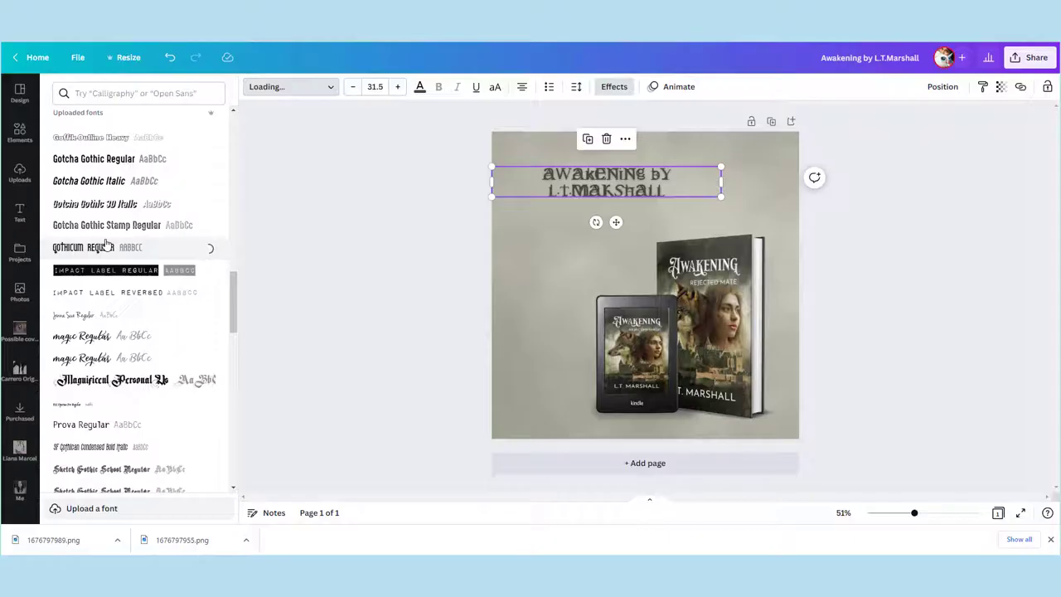
{"action": "scroll", "coordinate": [106, 265], "scroll_direction": "down", "scroll_amount": 2}
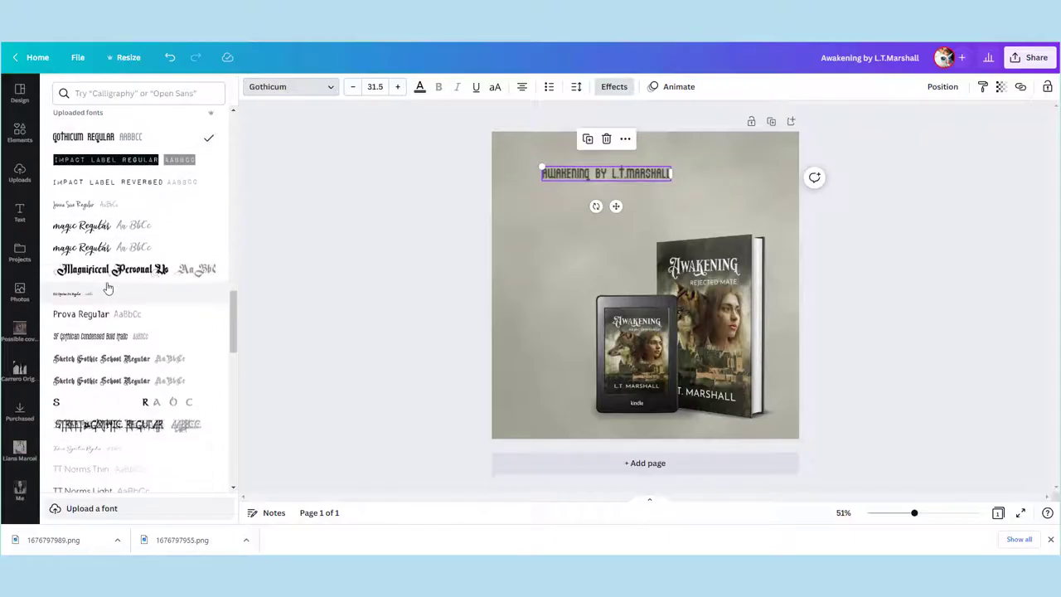
{"action": "left_click", "coordinate": [123, 272]}
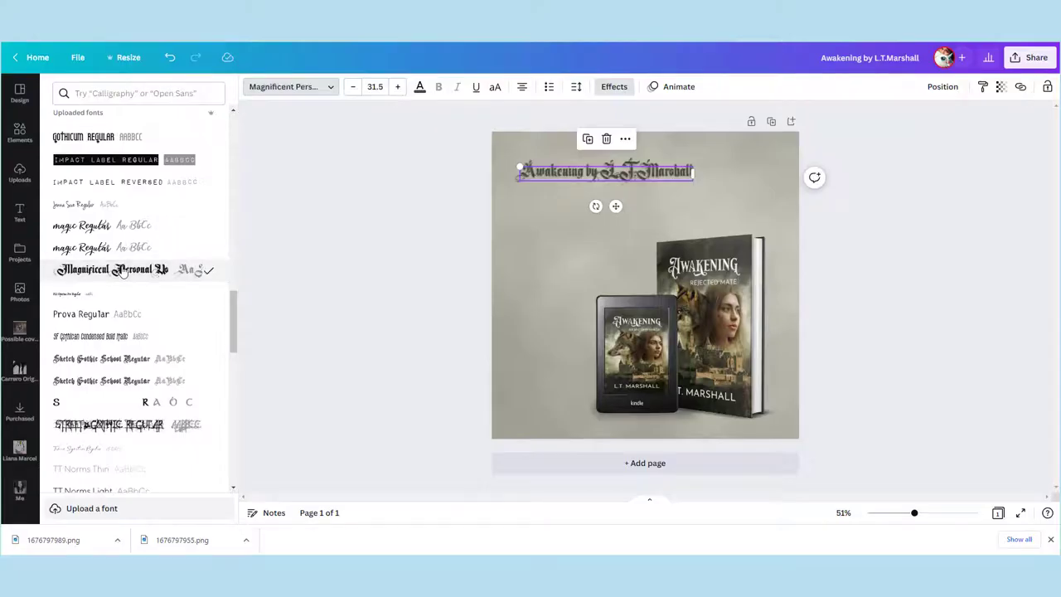
{"action": "scroll", "coordinate": [122, 308], "scroll_direction": "down", "scroll_amount": 4}
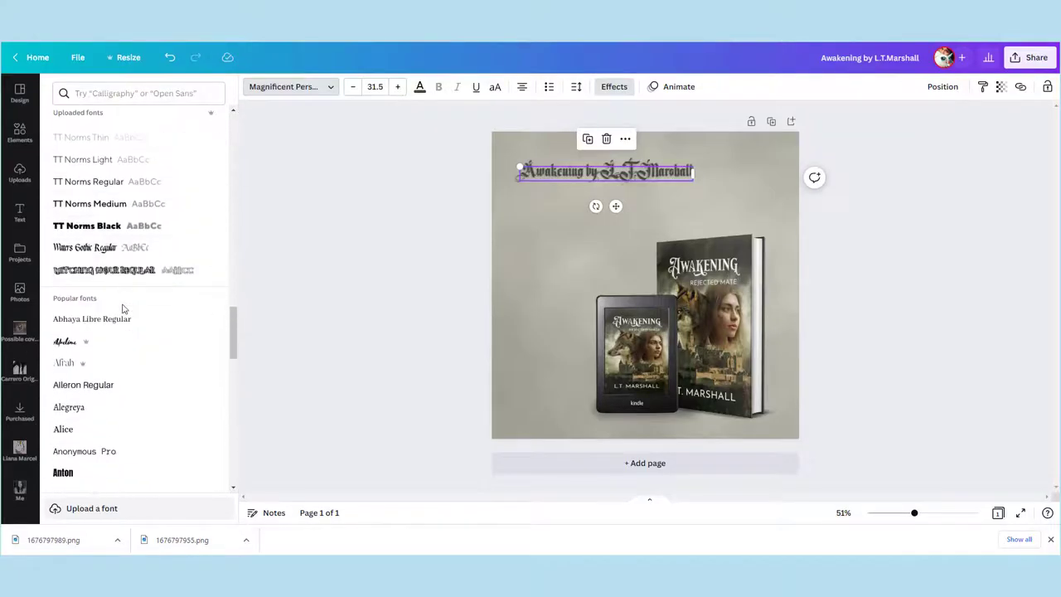
{"action": "left_click", "coordinate": [116, 226]}
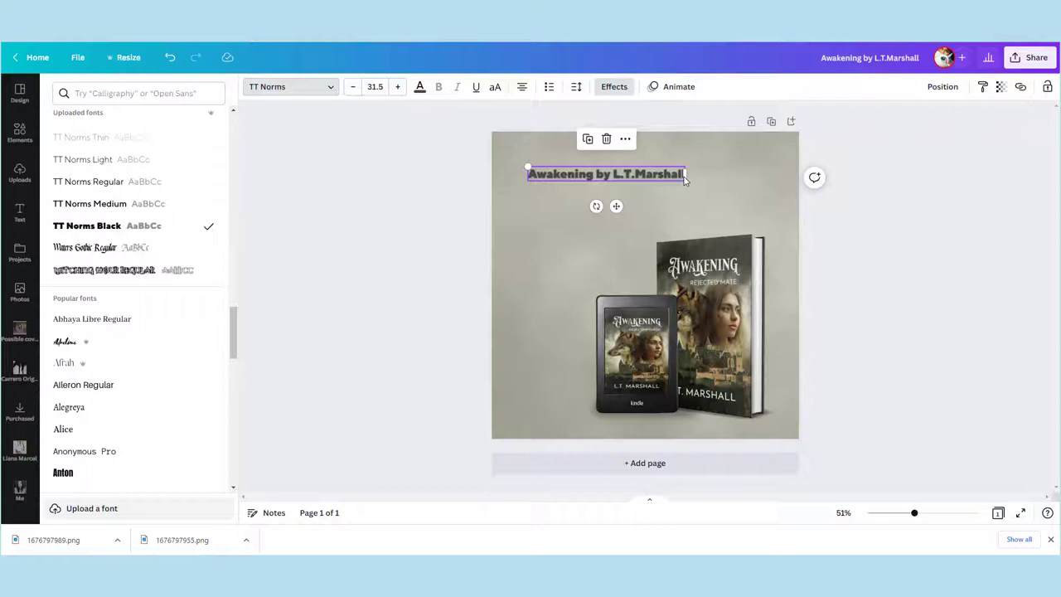
- Break the title after 'Awakening' onto two lines, enlarge it to about 65, and position it near the top
{"action": "left_click", "coordinate": [595, 176]}
{"action": "key", "text": "Return"}
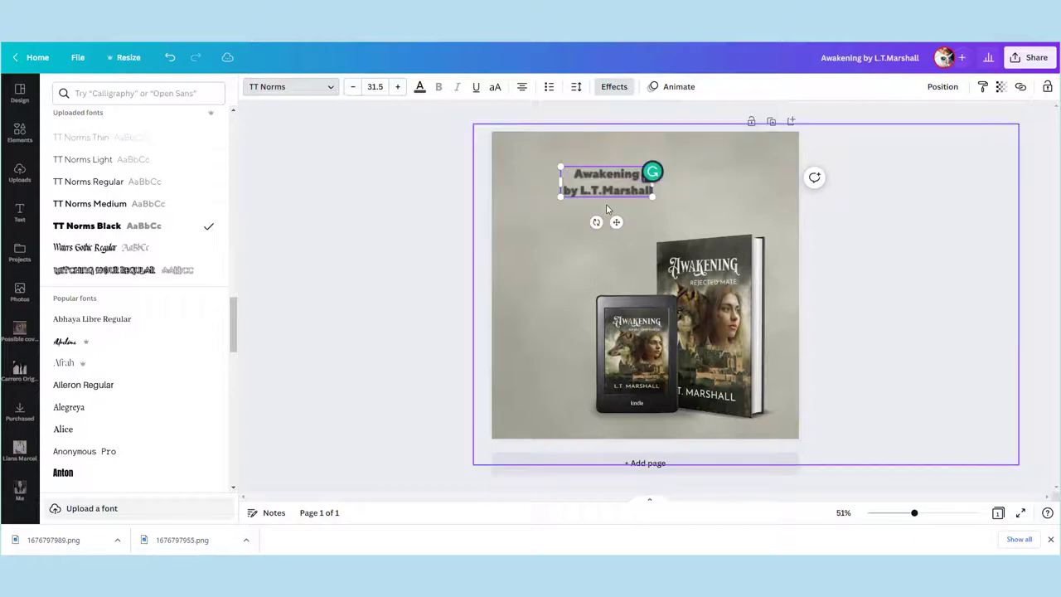
{"action": "left_click_drag", "start_coordinate": [653, 196], "coordinate": [750, 229]}
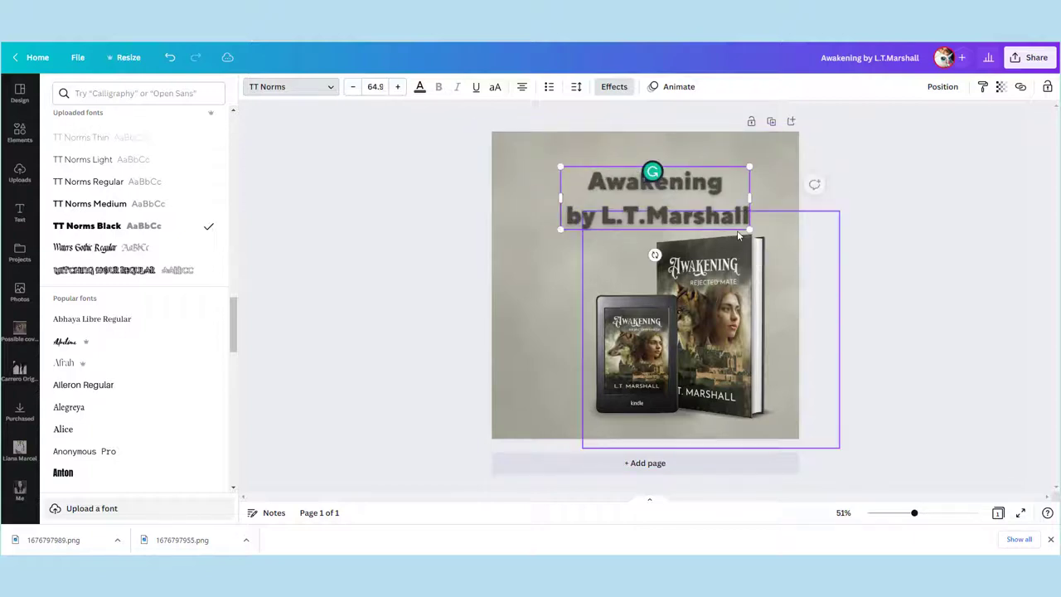
{"action": "left_click_drag", "start_coordinate": [712, 154], "coordinate": [670, 136]}
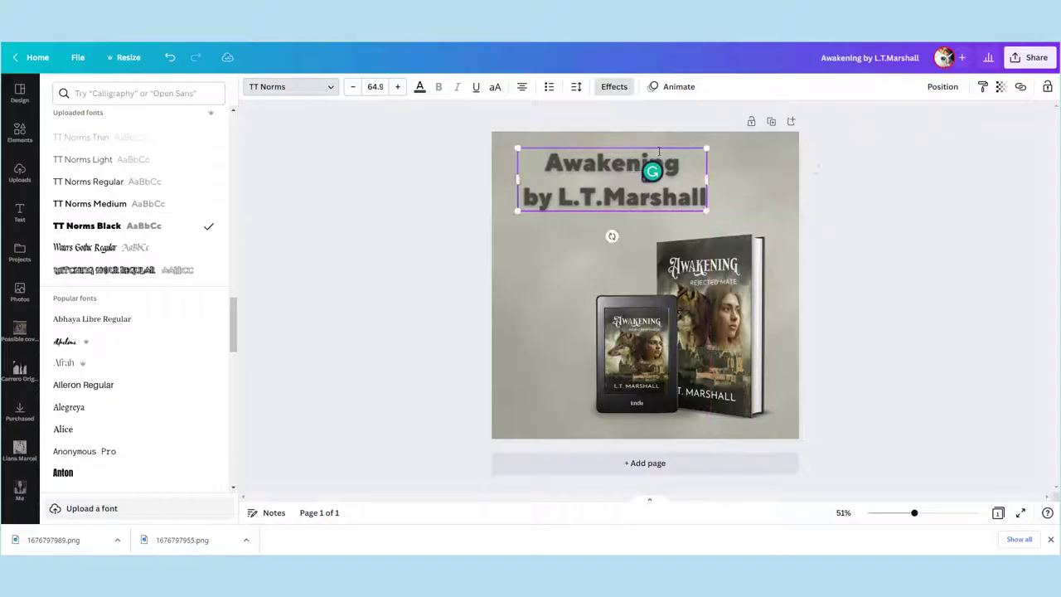
{"action": "left_click", "coordinate": [617, 87]}
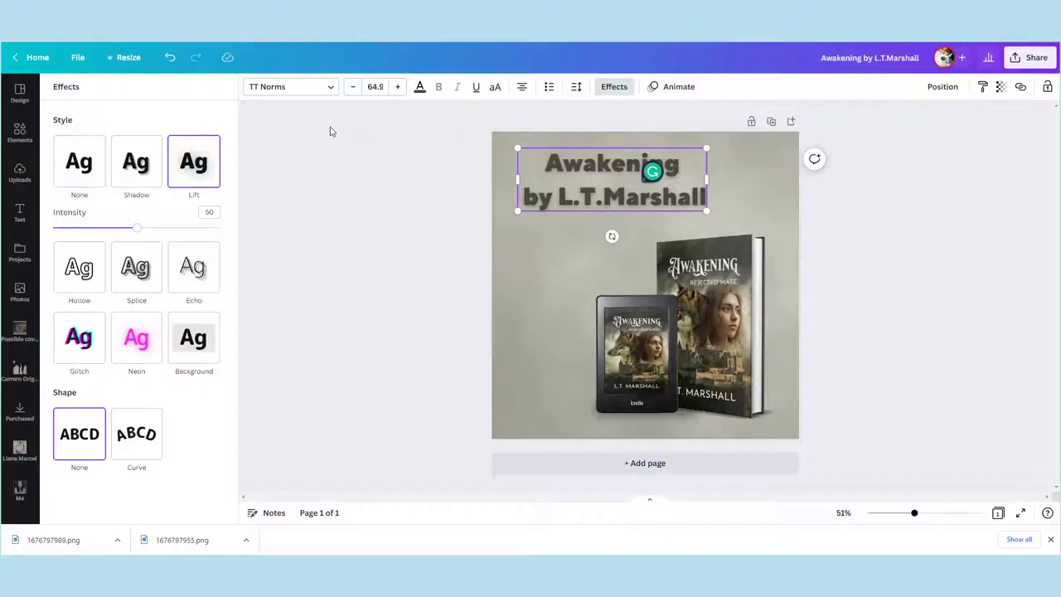
{"action": "double_click", "coordinate": [597, 199]}
{"action": "left_click_drag", "start_coordinate": [707, 197], "coordinate": [686, 198]}
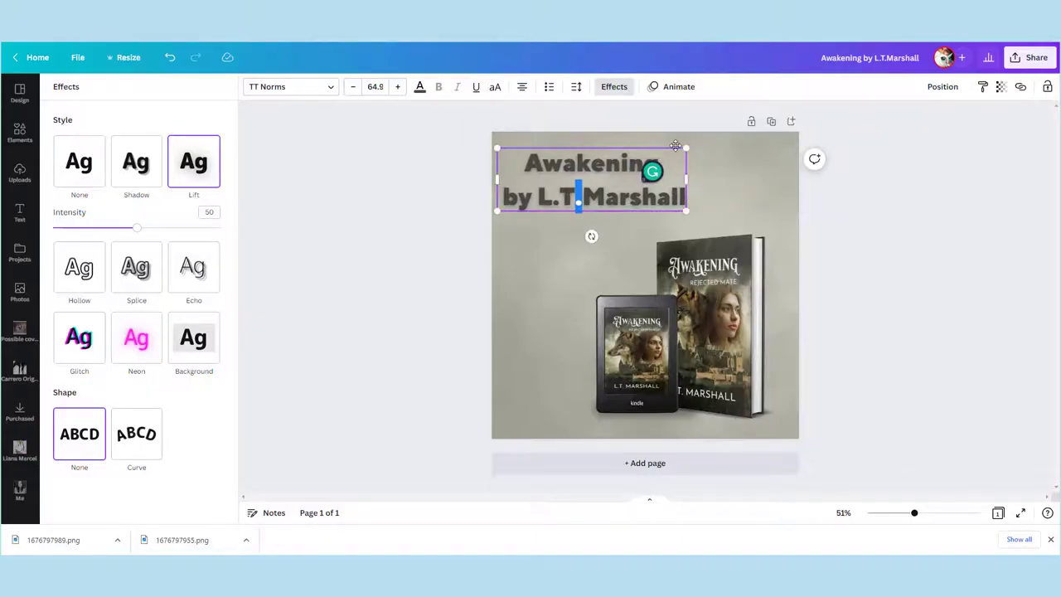
{"action": "left_click_drag", "start_coordinate": [676, 146], "coordinate": [687, 152]}
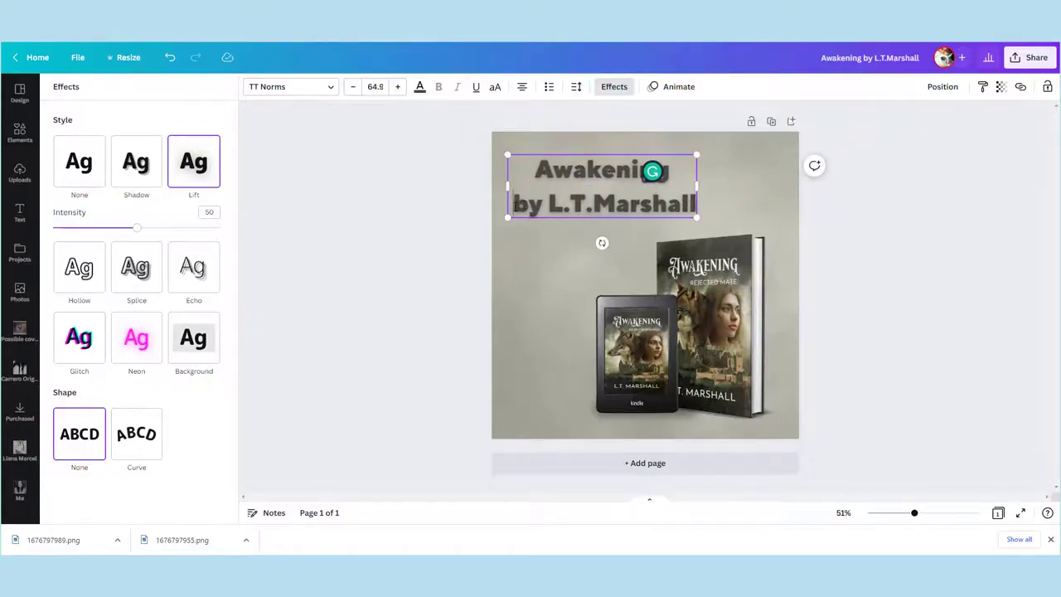
- Recolour the byline with a Photo Colors swatch, trying olive before settling on another tone
{"action": "left_click_drag", "start_coordinate": [512, 203], "coordinate": [689, 203]}
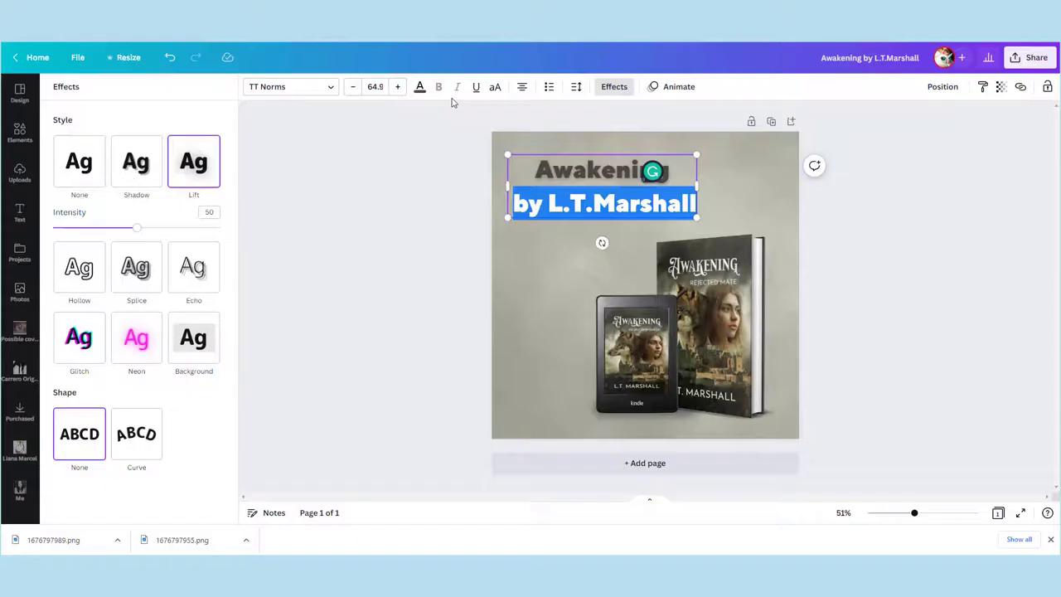
{"action": "left_click", "coordinate": [421, 87]}
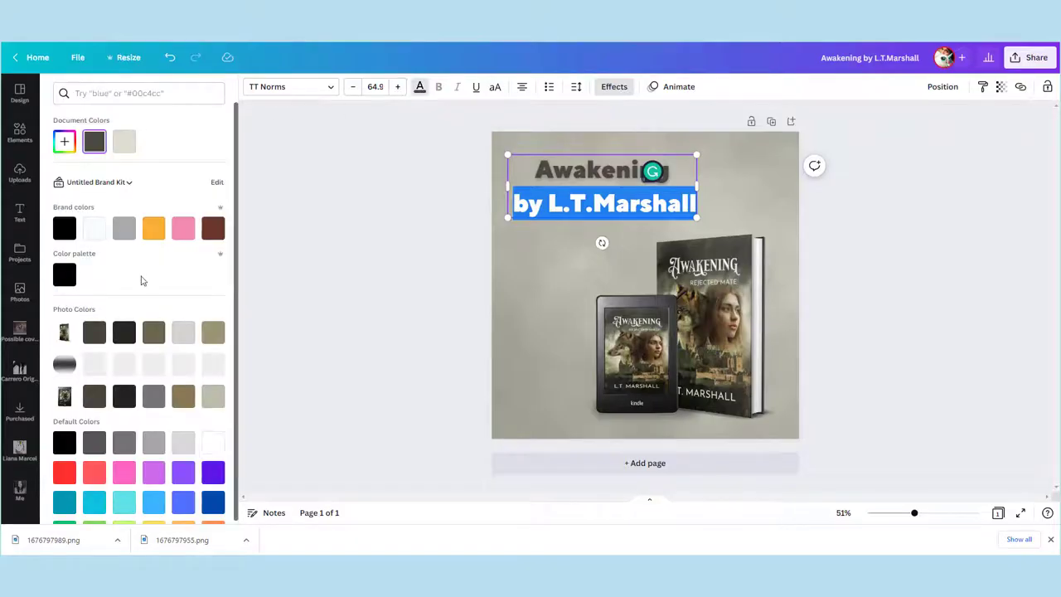
{"action": "left_click", "coordinate": [213, 335]}
{"action": "left_click", "coordinate": [875, 312]}
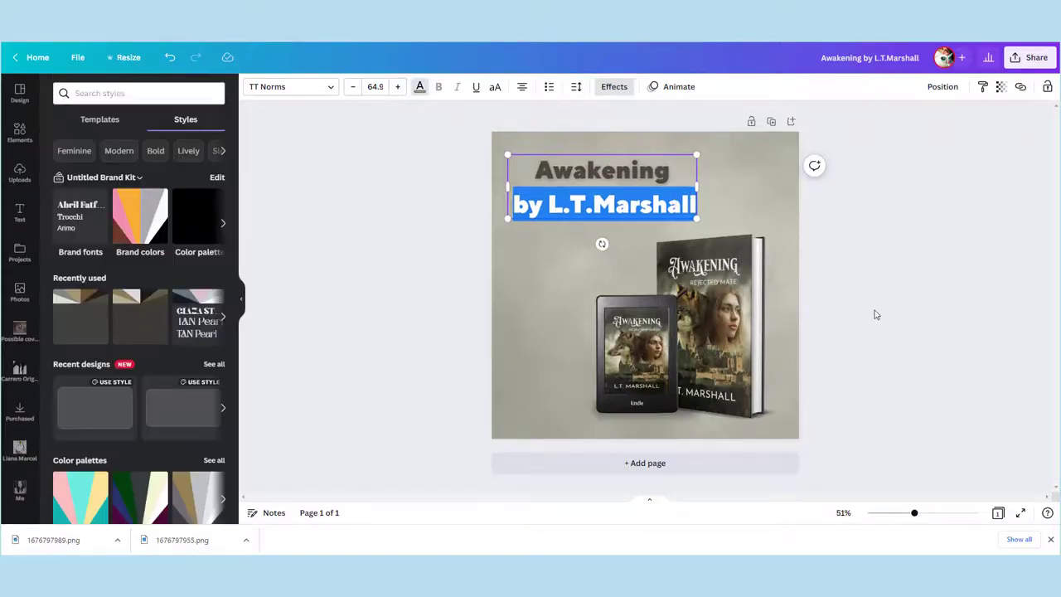
{"action": "left_click", "coordinate": [532, 206]}
{"action": "left_click_drag", "start_coordinate": [514, 205], "coordinate": [695, 210]}
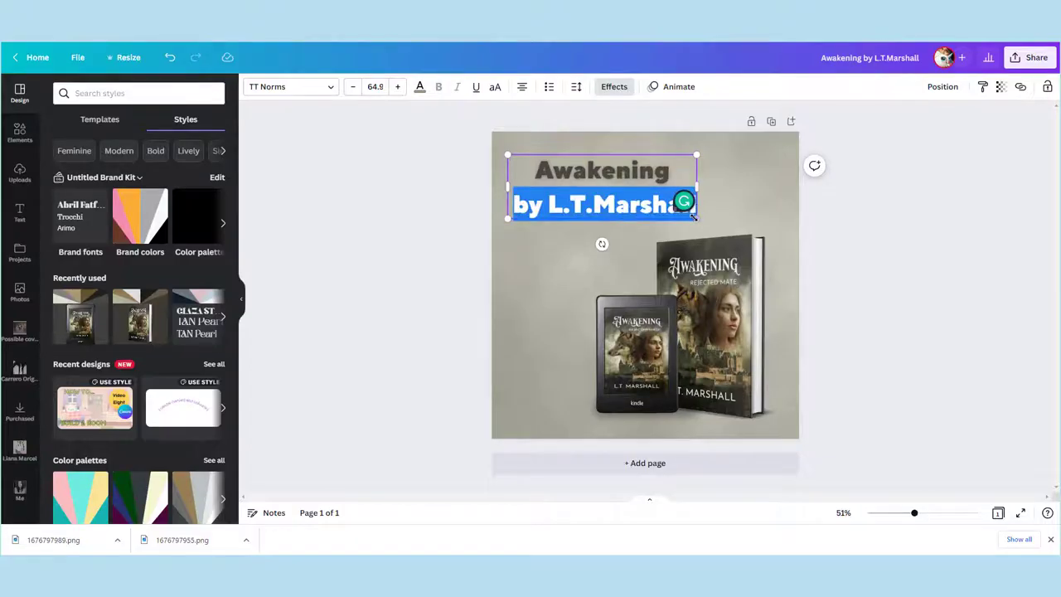
{"action": "left_click", "coordinate": [420, 86]}
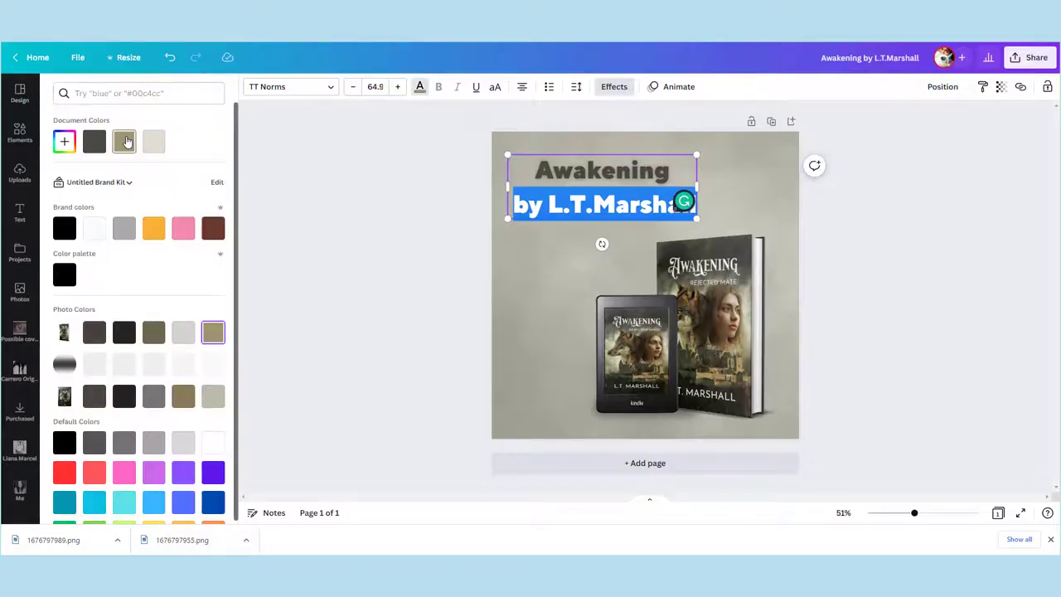
{"action": "left_click", "coordinate": [153, 332]}
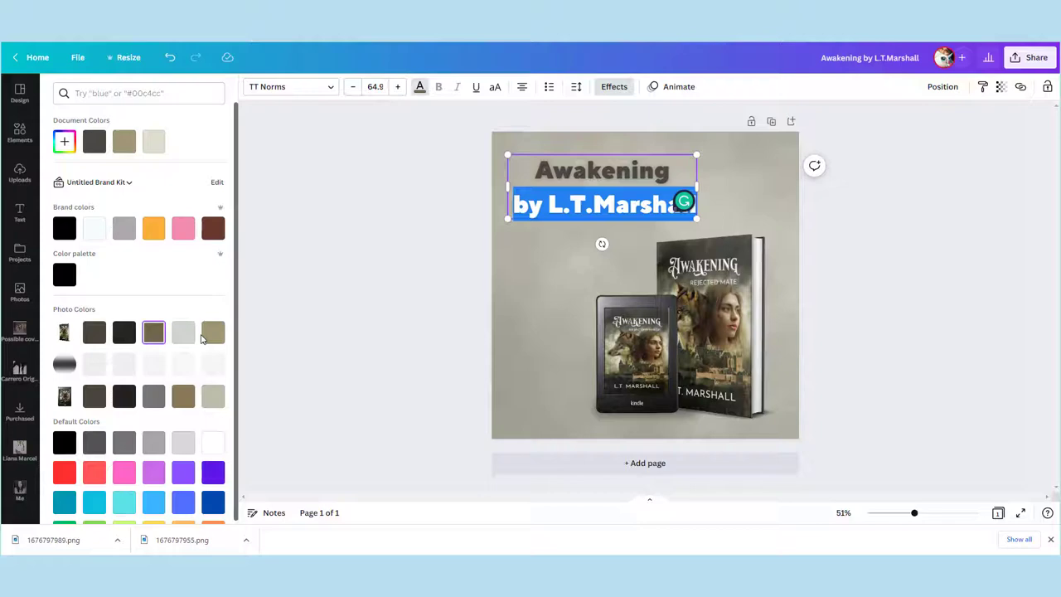
- Exit crop mode, set the title in Abhaya Libre Regular, and centre it above the mockups
{"action": "left_click", "coordinate": [559, 329]}
{"action": "double_click", "coordinate": [558, 330]}
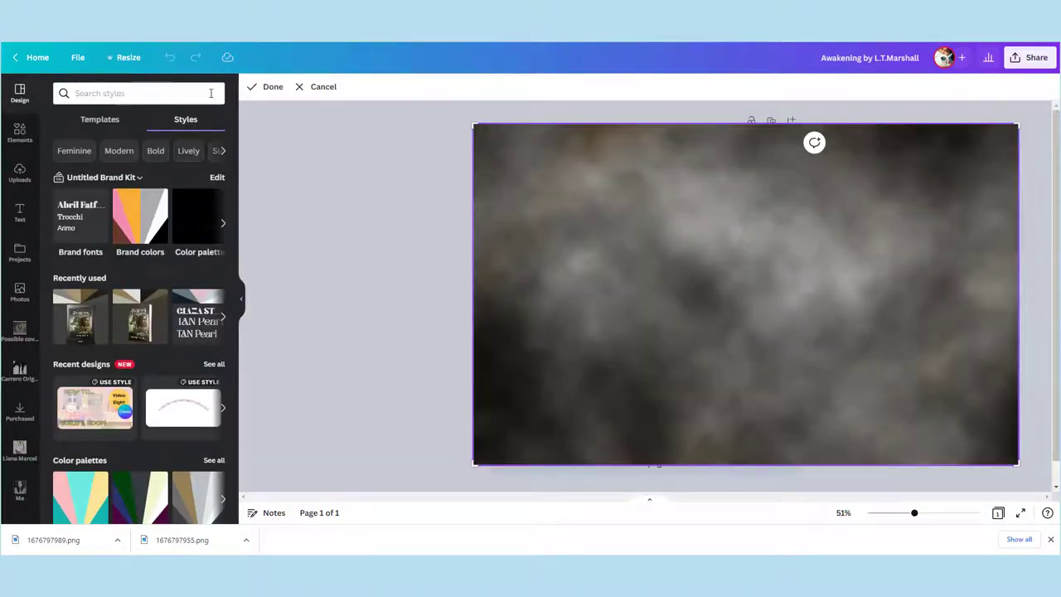
{"action": "left_click", "coordinate": [315, 174]}
{"action": "left_click", "coordinate": [444, 273]}
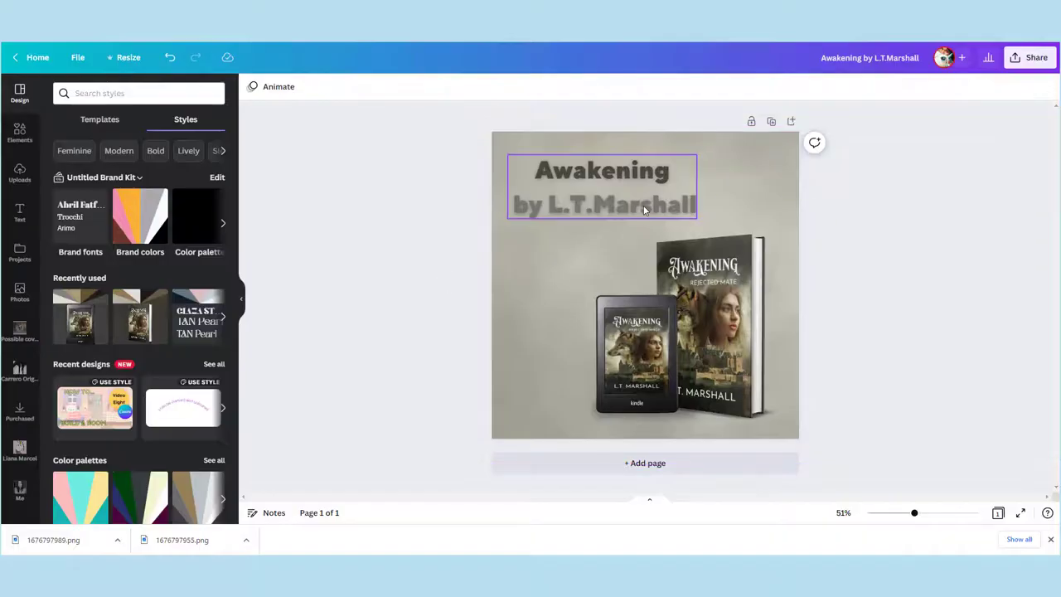
{"action": "left_click", "coordinate": [547, 160]}
{"action": "left_click", "coordinate": [329, 86]}
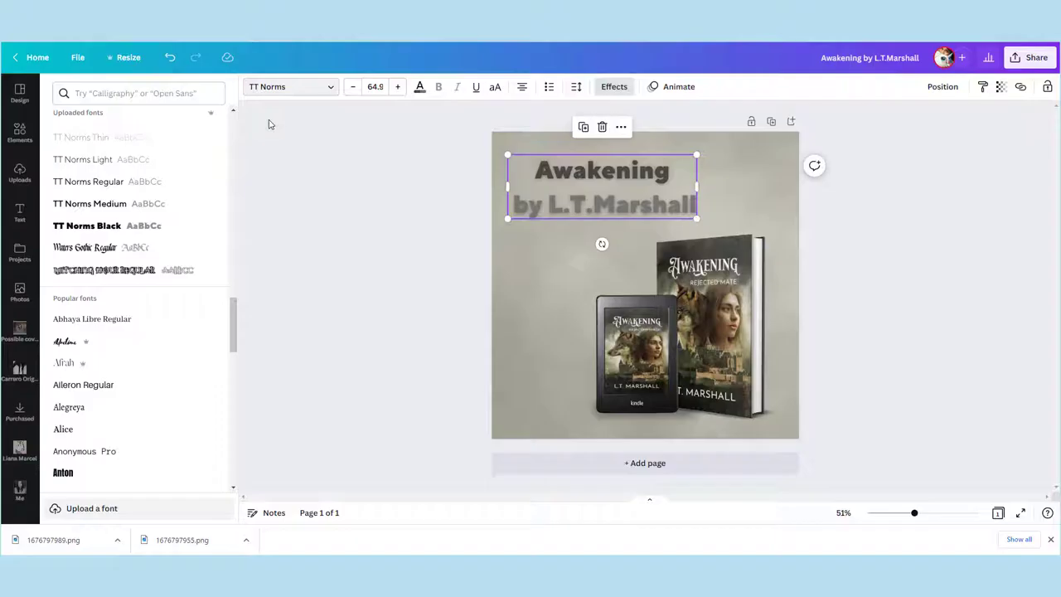
{"action": "left_click", "coordinate": [133, 318]}
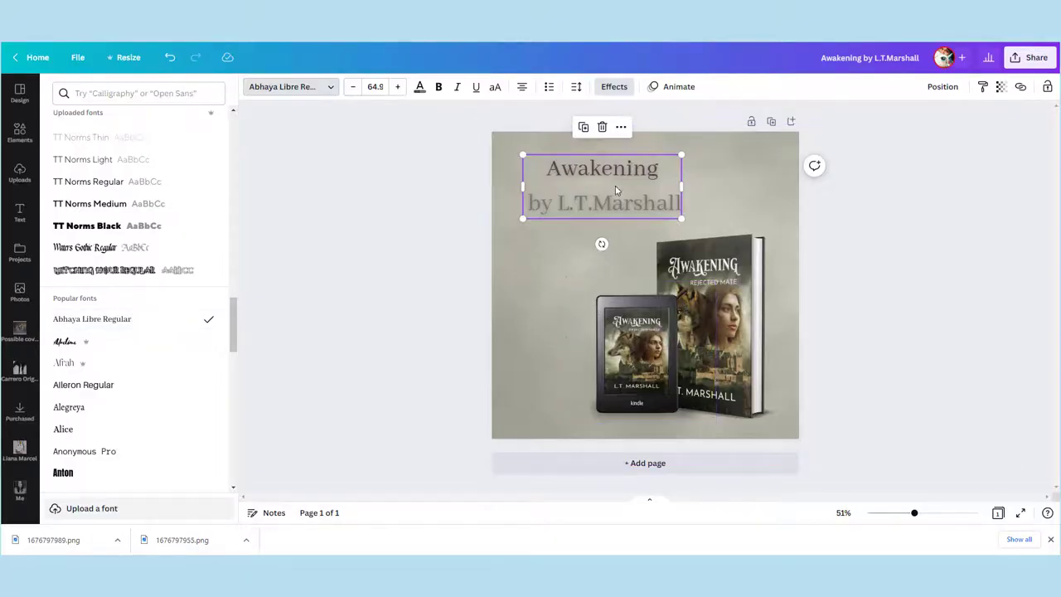
{"action": "left_click_drag", "start_coordinate": [623, 179], "coordinate": [631, 173]}
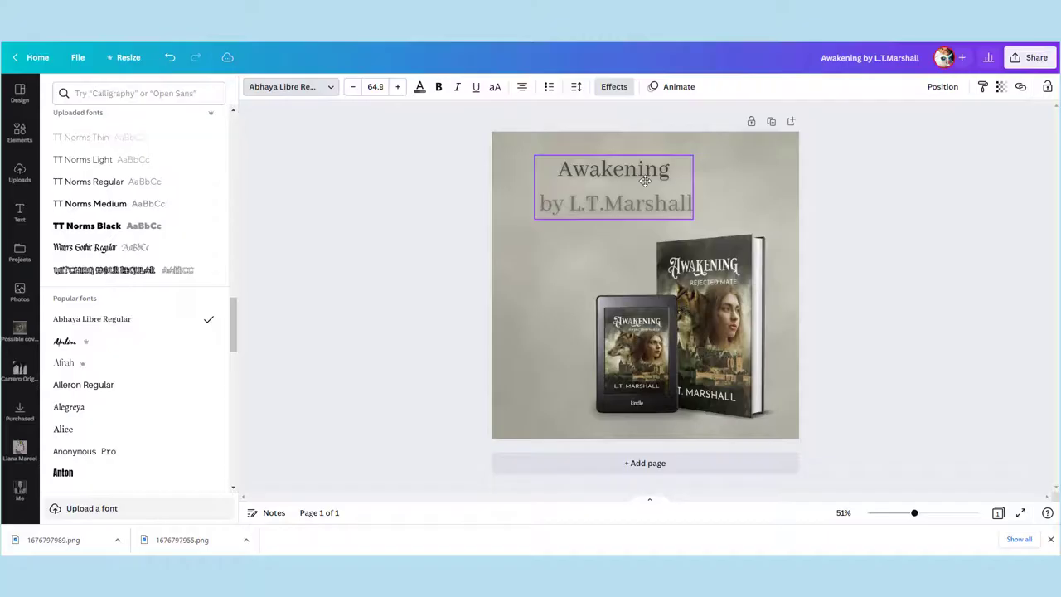
{"action": "left_click_drag", "start_coordinate": [645, 181], "coordinate": [668, 187]}
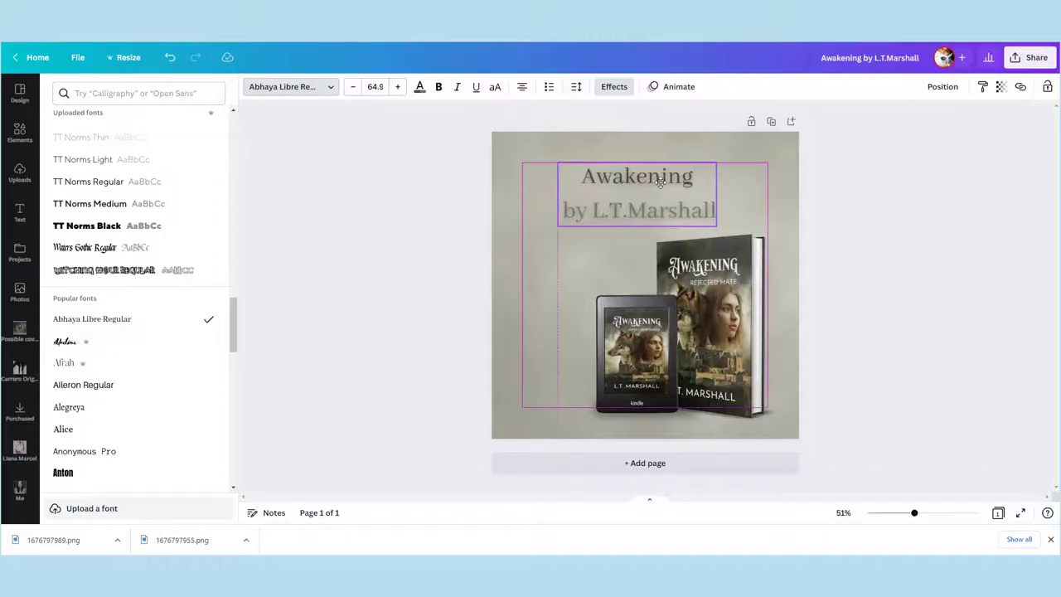
{"action": "left_click", "coordinate": [632, 271]}
- Search graphics for 'badge' and place a yellow starburst left of the book mockups
{"action": "left_click", "coordinate": [19, 128]}
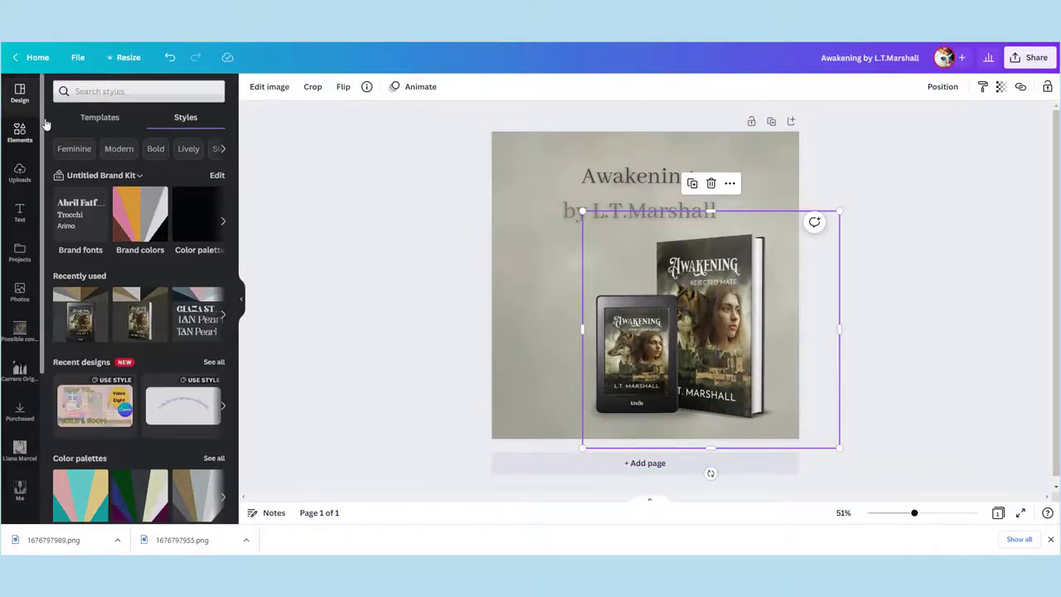
{"action": "left_click_drag", "start_coordinate": [137, 93], "coordinate": [81, 104]}
{"action": "type", "text": "badge"}
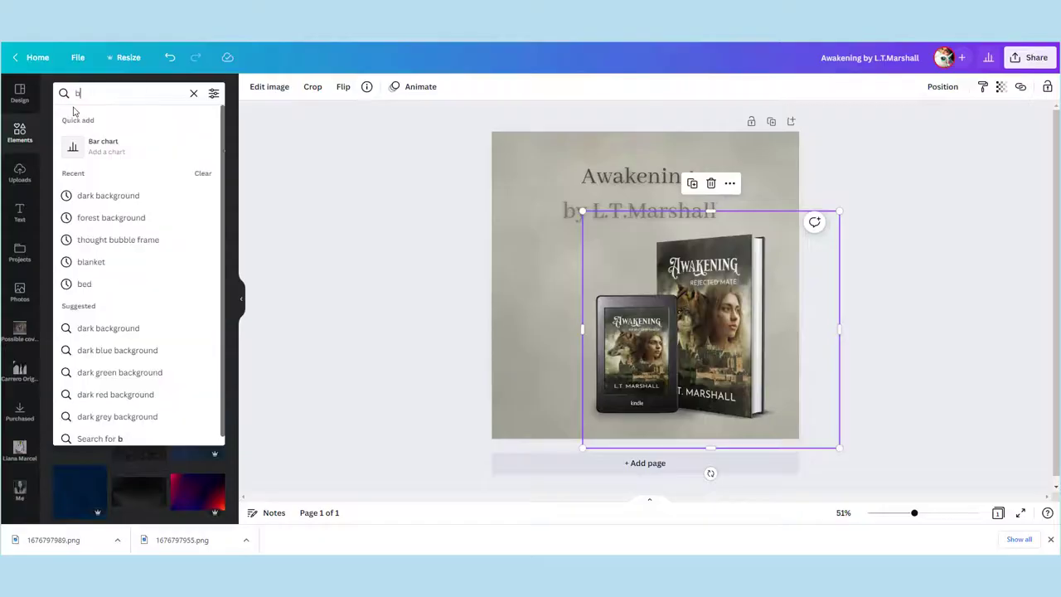
{"action": "key", "text": "Return"}
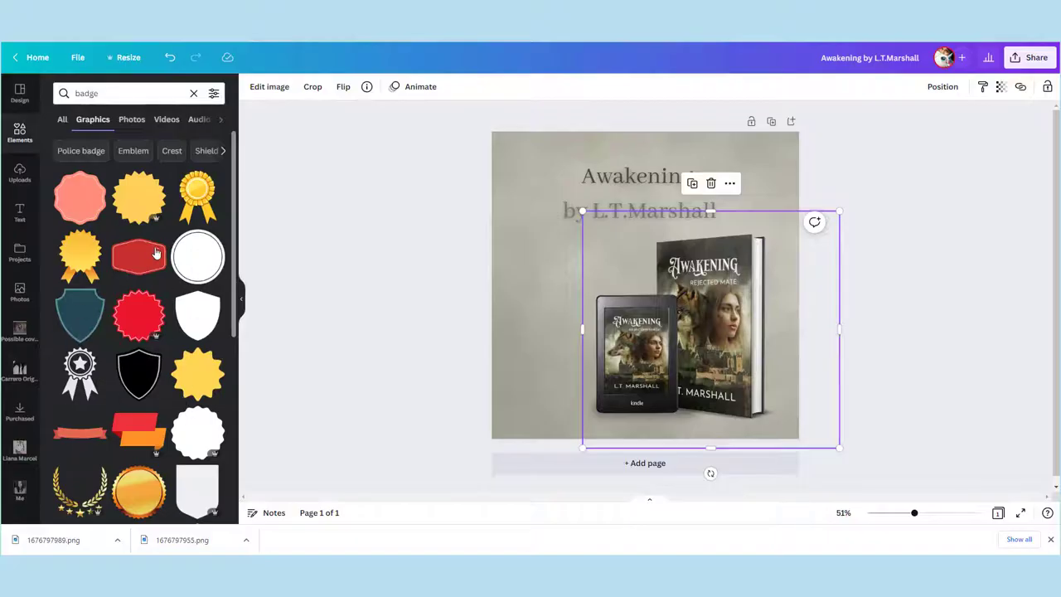
{"action": "left_click", "coordinate": [139, 207]}
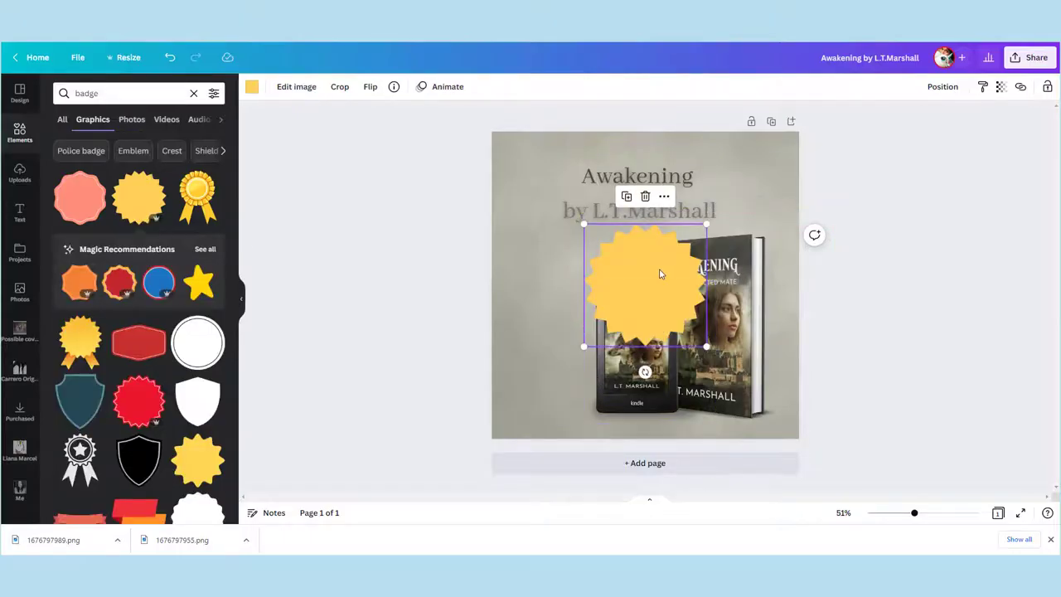
{"action": "left_click_drag", "start_coordinate": [660, 273], "coordinate": [580, 273]}
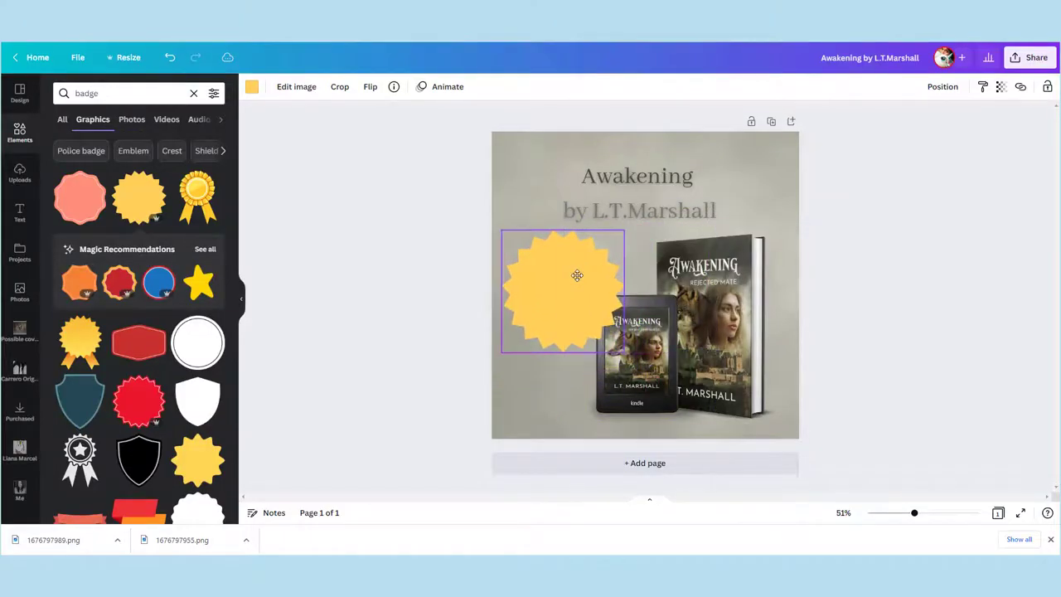
- Duplicate the title onto the starburst and clear its text for the badge label
{"action": "left_click", "coordinate": [668, 198]}
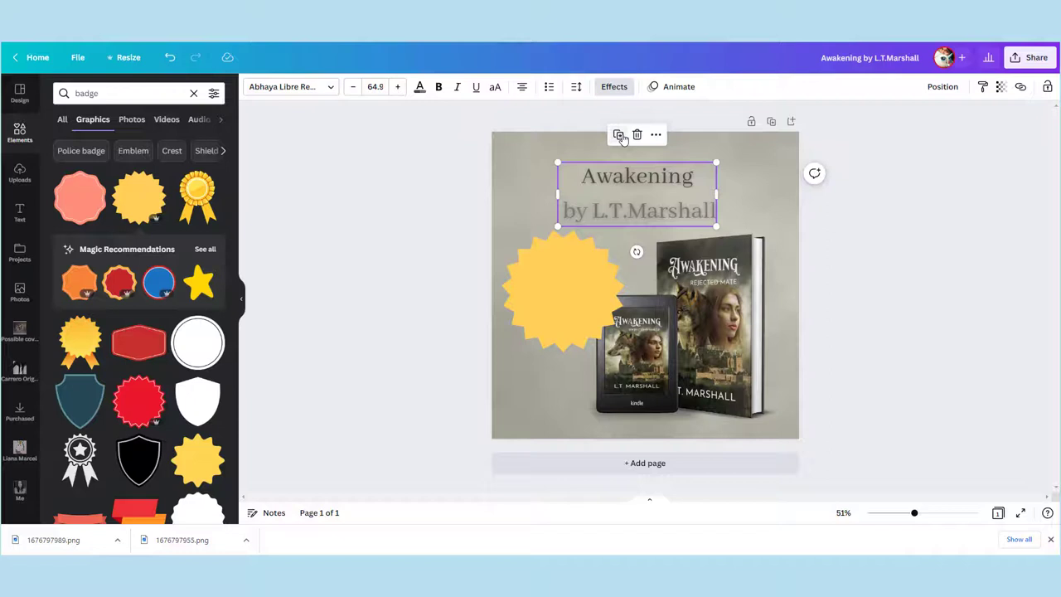
{"action": "left_click", "coordinate": [620, 135]}
{"action": "left_click_drag", "start_coordinate": [715, 222], "coordinate": [579, 295]}
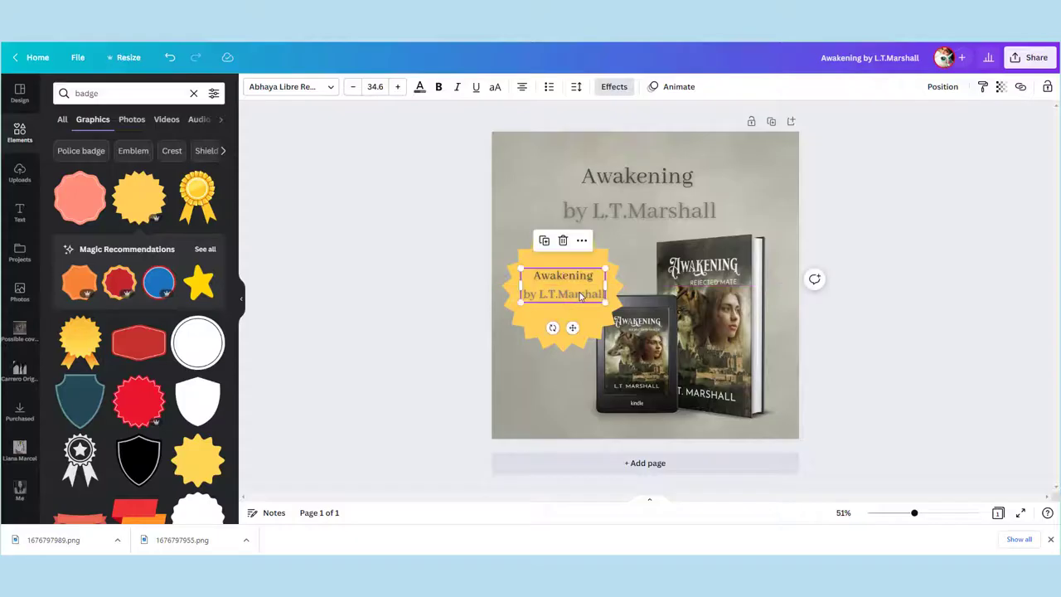
{"action": "double_click", "coordinate": [580, 294]}
{"action": "key", "text": "ctrl+a"}
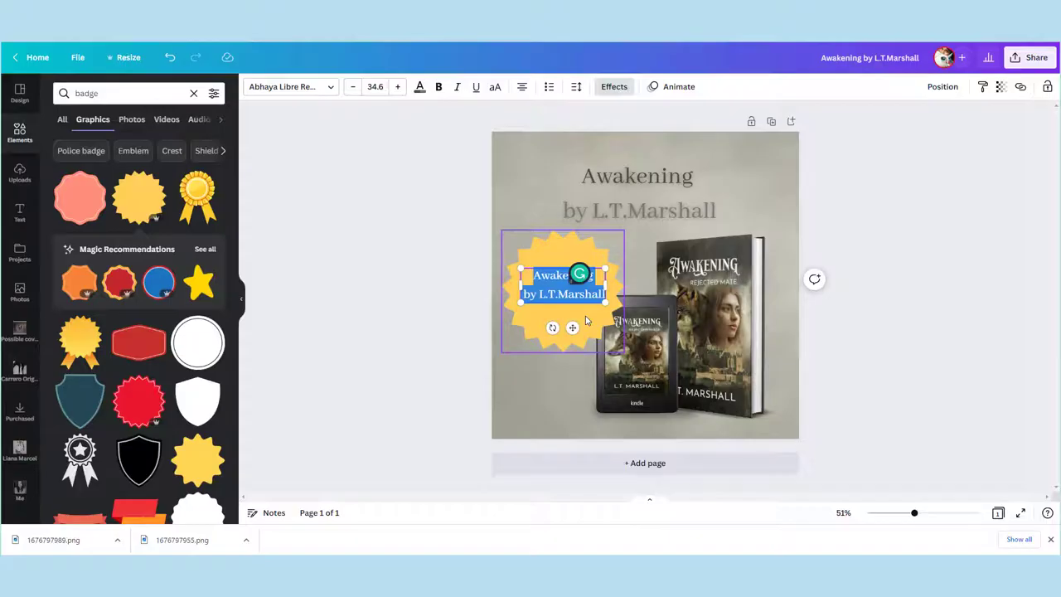
{"action": "key", "text": "BackSpace"}
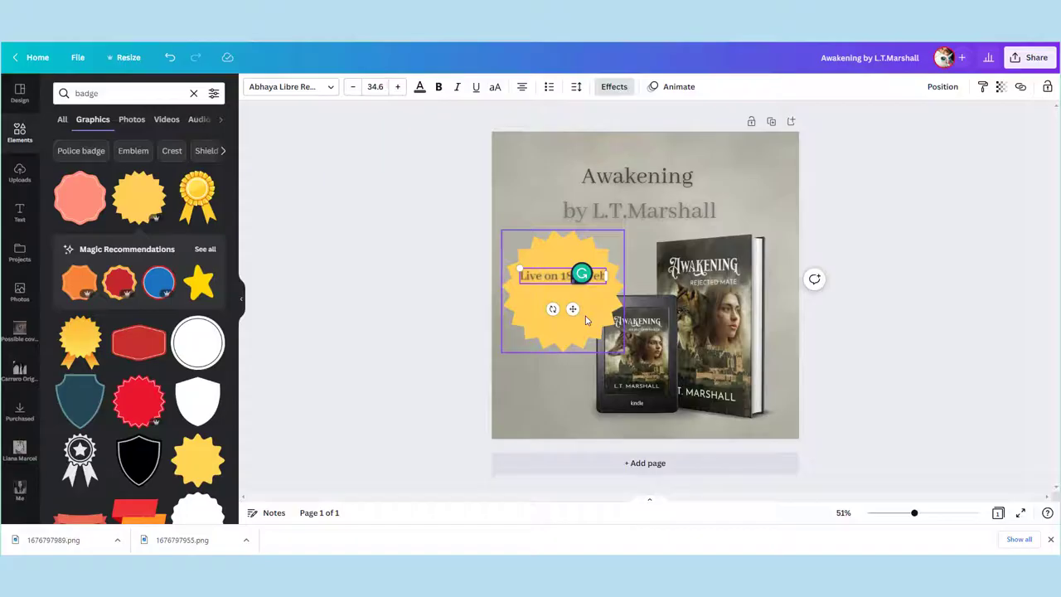
{"action": "key", "text": "Return"}
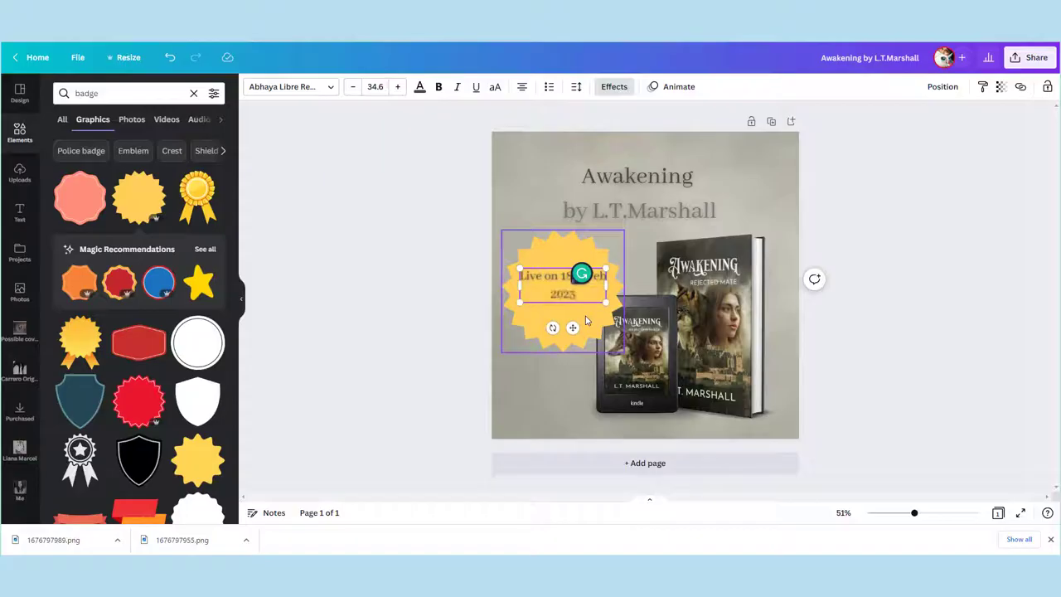
- Tilt and size the badge text to fit the starburst, reading 'Pre-order on 18th Feb 2023'
{"action": "left_click_drag", "start_coordinate": [606, 300], "coordinate": [633, 312]}
{"action": "left_click_drag", "start_coordinate": [576, 338], "coordinate": [590, 338]}
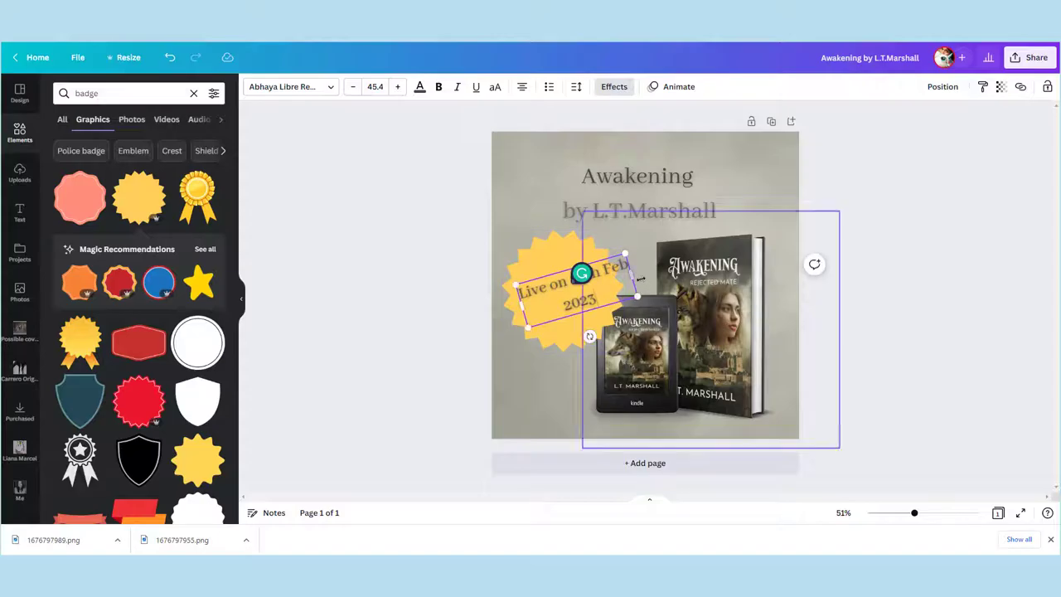
{"action": "left_click_drag", "start_coordinate": [637, 296], "coordinate": [623, 294]}
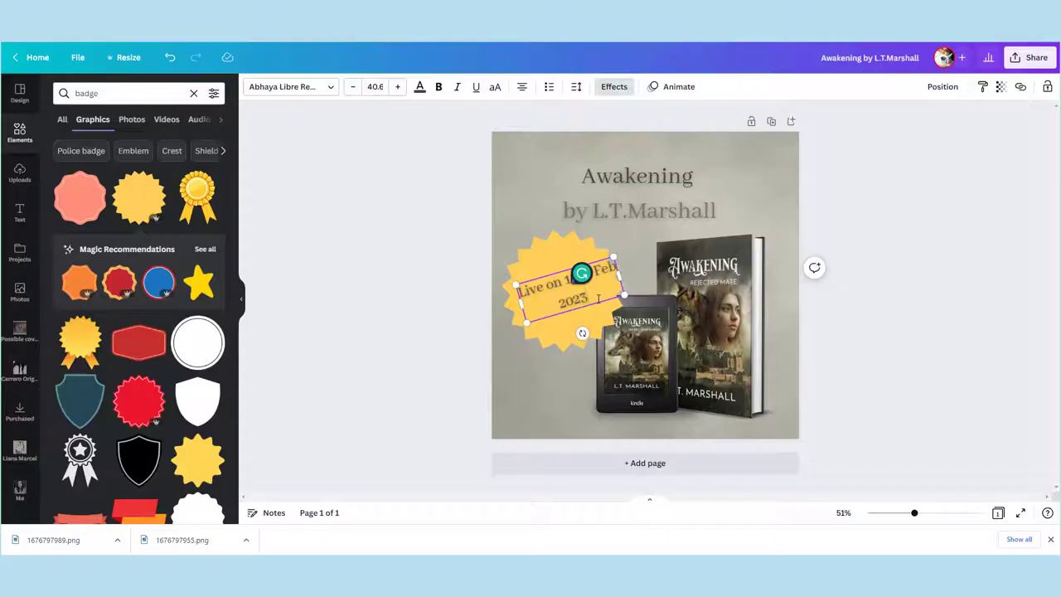
{"action": "left_click_drag", "start_coordinate": [544, 277], "coordinate": [533, 275]}
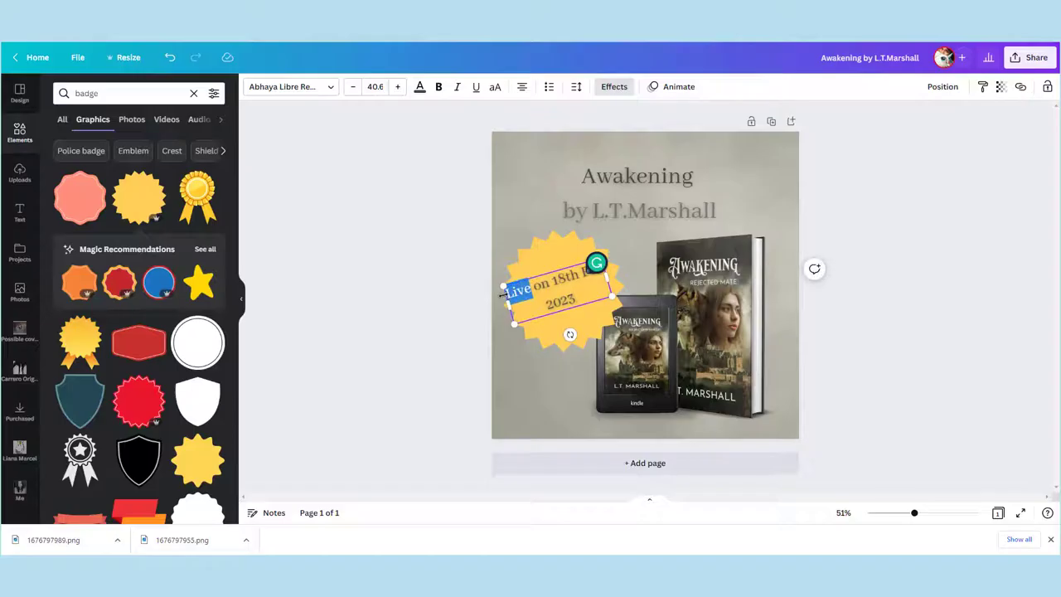
{"action": "type", "text": "Pre "}
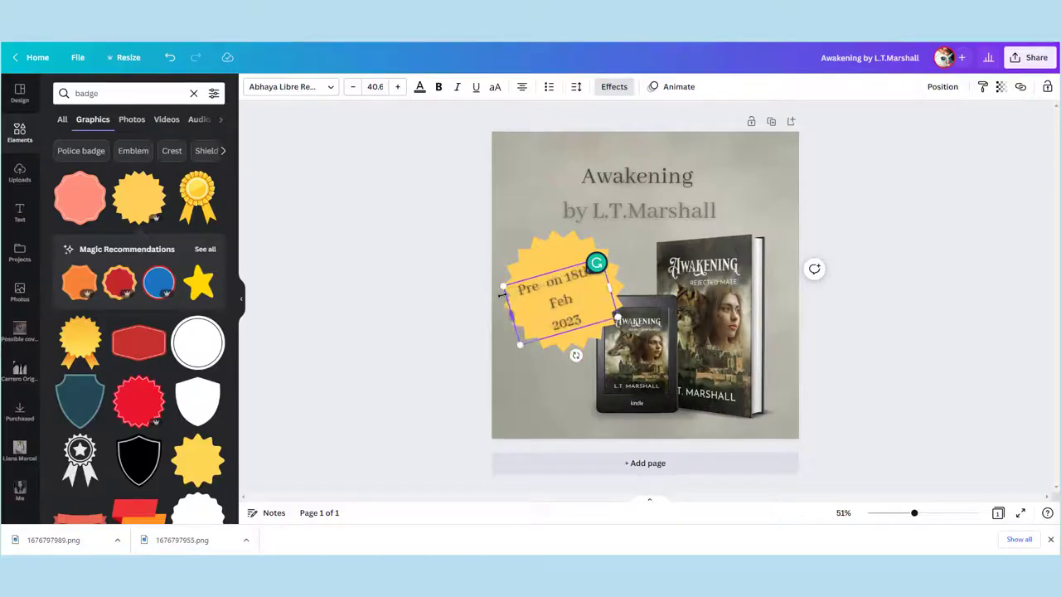
{"action": "type", "text": "oorder"}
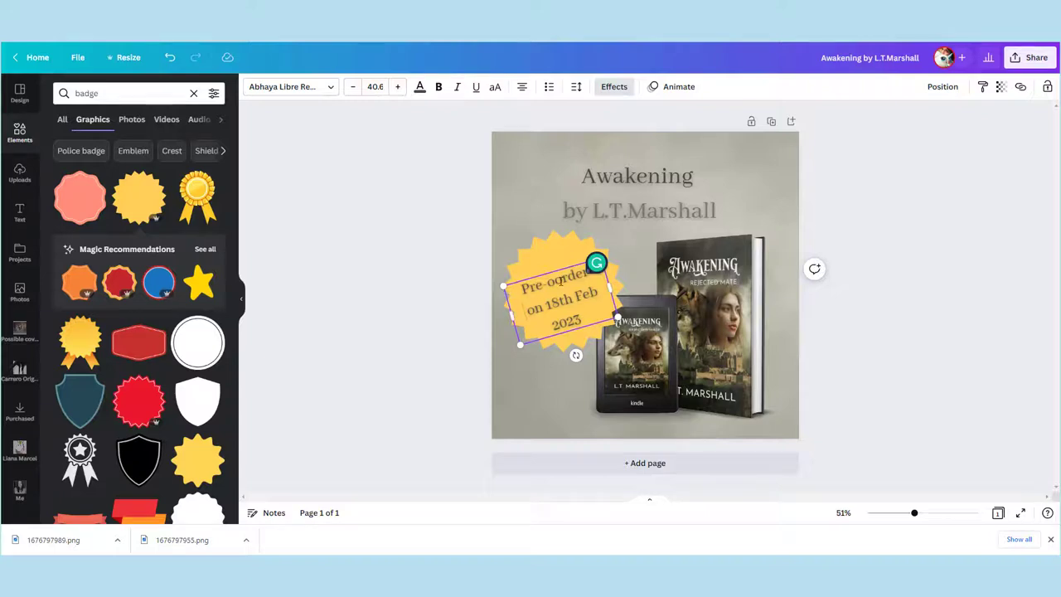
{"action": "left_click_drag", "start_coordinate": [563, 262], "coordinate": [566, 259]}
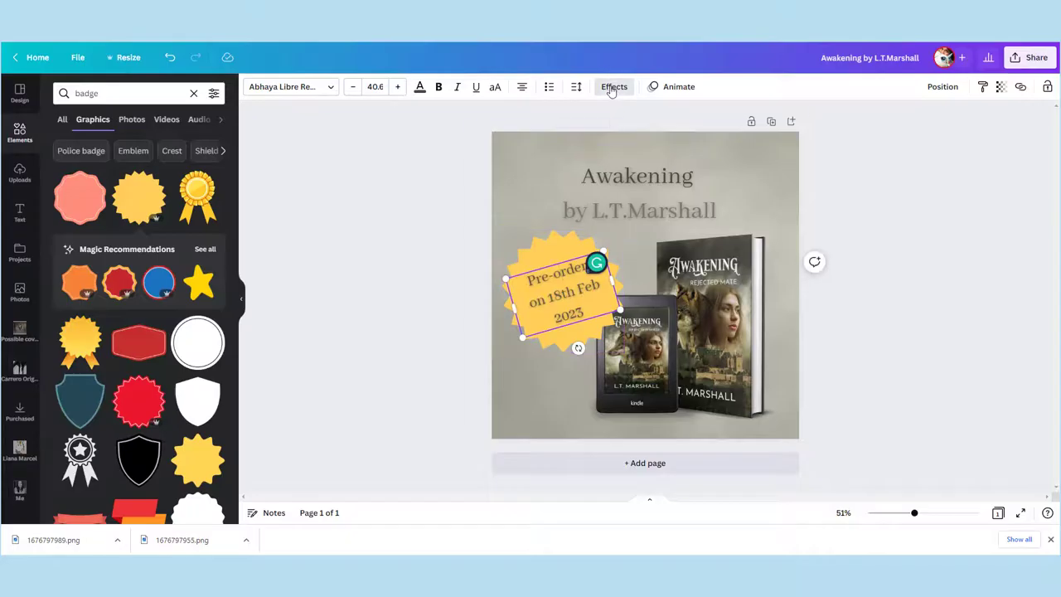
{"action": "left_click", "coordinate": [613, 87]}
- Give the badge text a shadow and shift the title block slightly left
{"action": "left_click", "coordinate": [138, 163]}
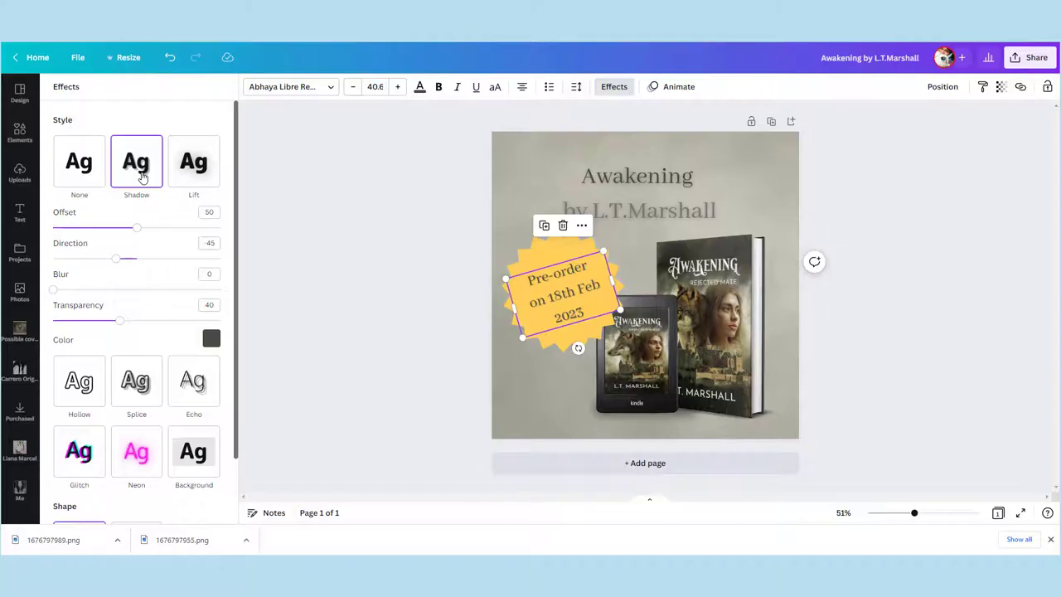
{"action": "left_click", "coordinate": [885, 304]}
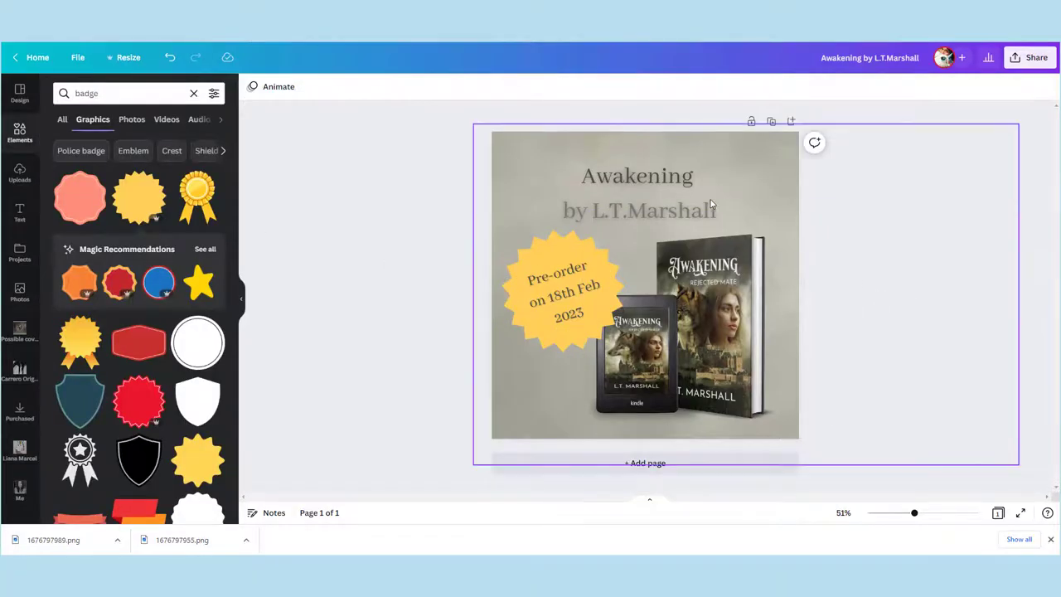
{"action": "left_click", "coordinate": [681, 199]}
{"action": "left_click_drag", "start_coordinate": [682, 199], "coordinate": [652, 198]}
- Increase the word 'Awakening' to font size 109
{"action": "left_click_drag", "start_coordinate": [707, 174], "coordinate": [580, 172]}
{"action": "left_click", "coordinate": [397, 86]}
{"action": "left_click", "coordinate": [397, 86]}
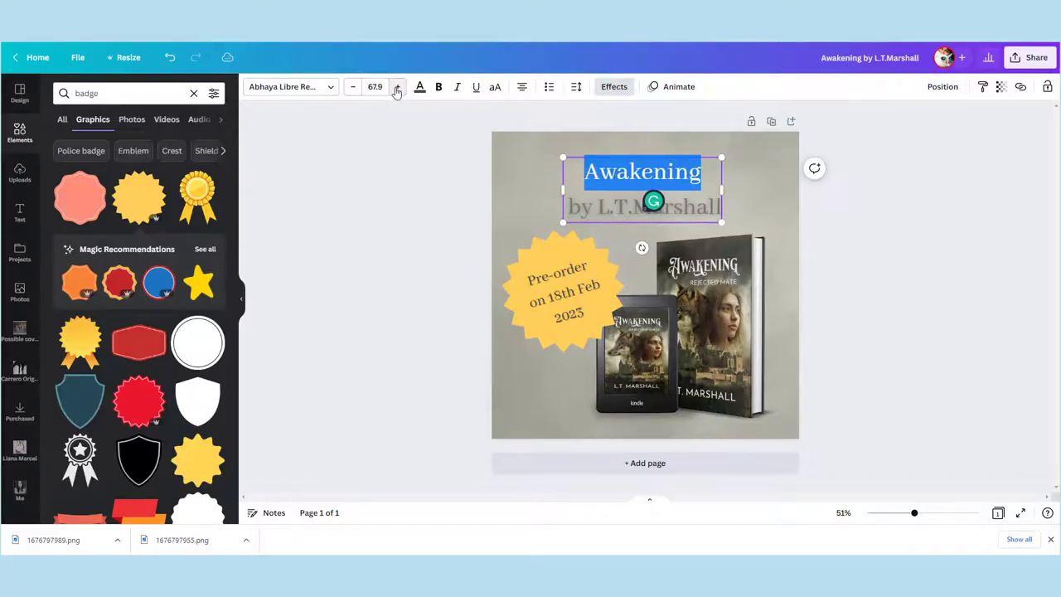
{"action": "left_click", "coordinate": [397, 87]}
{"action": "left_click", "coordinate": [397, 86]}
{"action": "left_click", "coordinate": [397, 86]}
{"action": "left_click", "coordinate": [397, 86]}
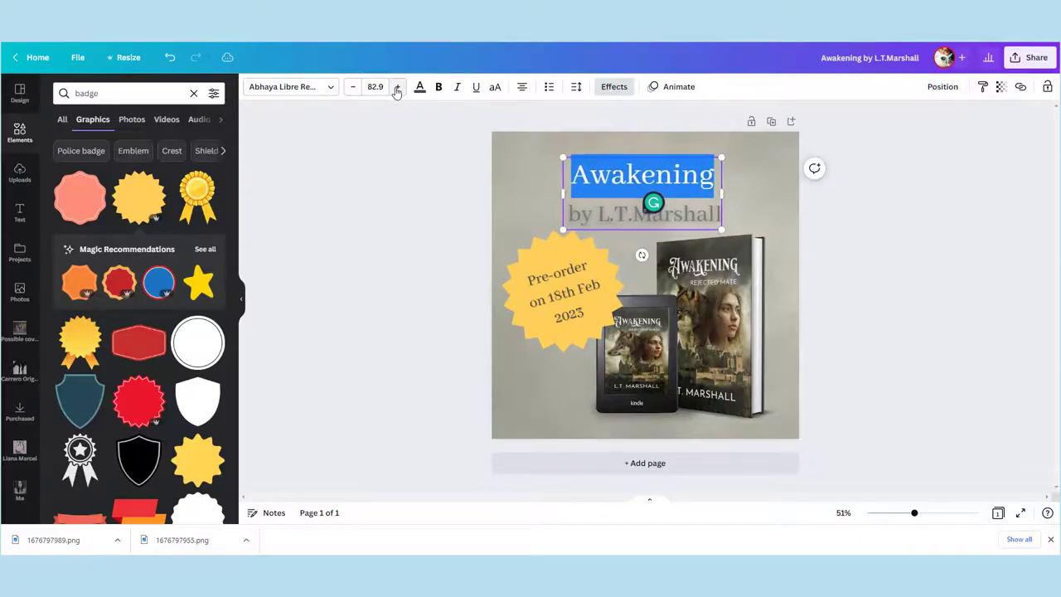
{"action": "left_click", "coordinate": [397, 86]}
{"action": "left_click", "coordinate": [397, 86]}
{"action": "left_click", "coordinate": [397, 86]}
{"action": "left_click", "coordinate": [397, 86]}
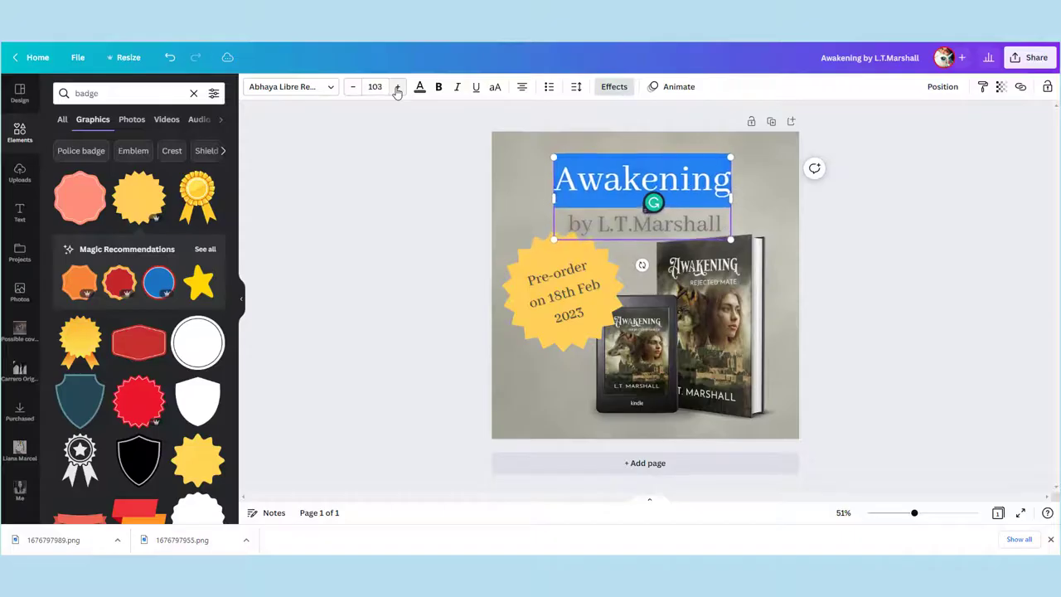
{"action": "left_click", "coordinate": [397, 86]}
{"action": "left_click", "coordinate": [397, 86]}
{"action": "left_click", "coordinate": [768, 192]}
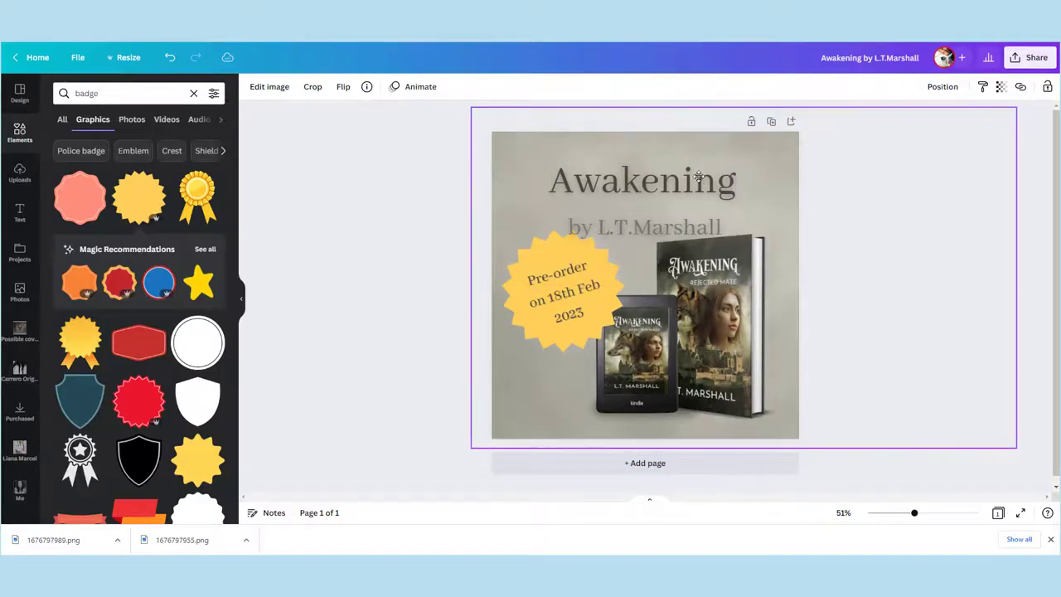
- Move the title and byline block up, centred on the page
{"action": "key", "text": "Escape"}
{"action": "left_click", "coordinate": [590, 215]}
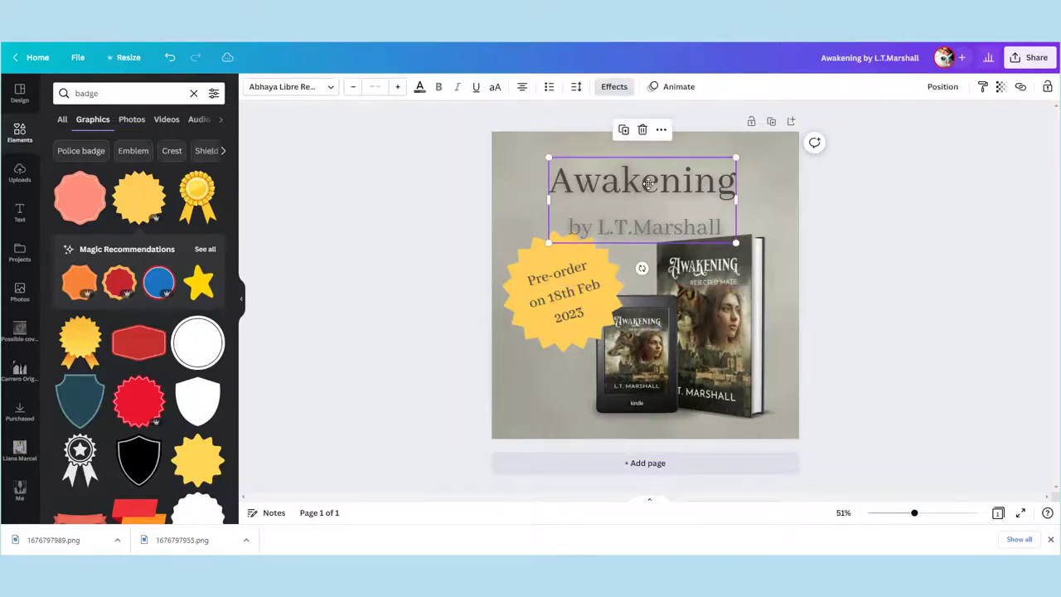
{"action": "left_click_drag", "start_coordinate": [645, 193], "coordinate": [647, 180]}
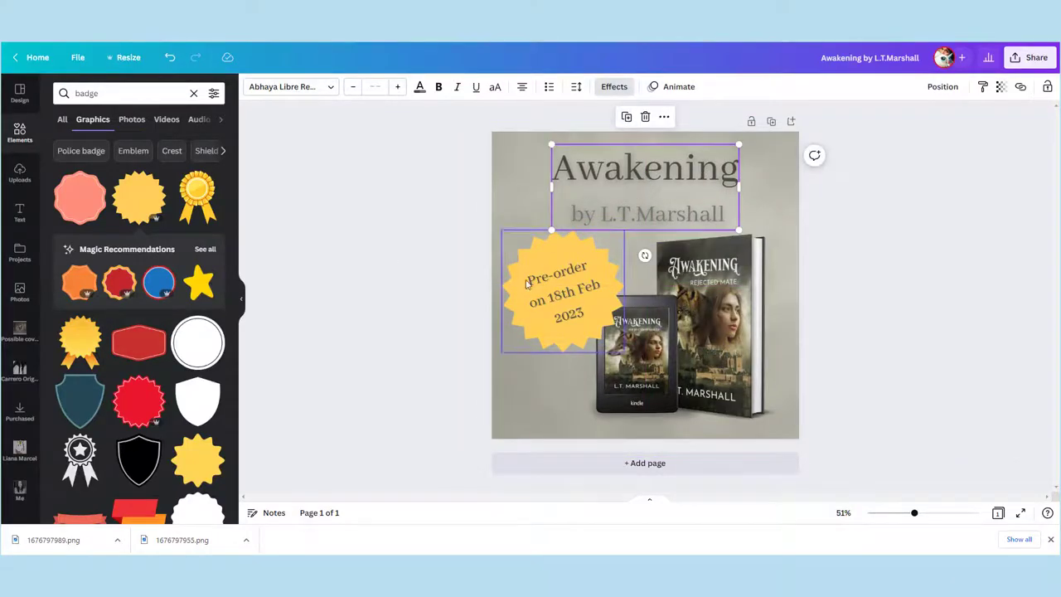
{"action": "left_click", "coordinate": [452, 332]}
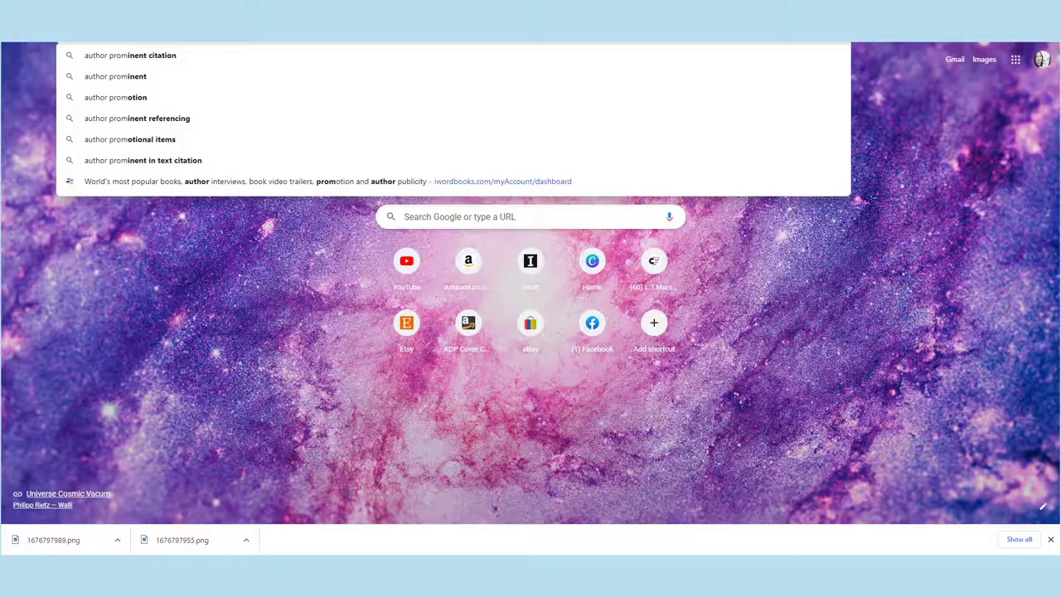
- Search Google Images for 'author promo image', view the Out Now example, then return to Canva
{"action": "type", "text": "image"}
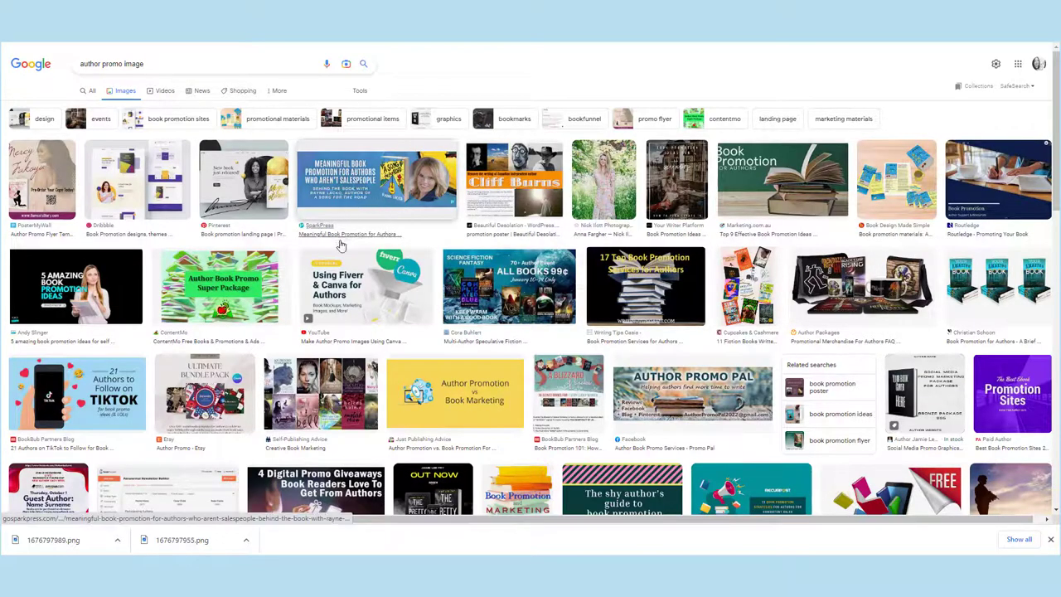
{"action": "scroll", "coordinate": [340, 247], "scroll_direction": "down", "scroll_amount": 1}
{"action": "scroll", "coordinate": [346, 272], "scroll_direction": "down", "scroll_amount": 1}
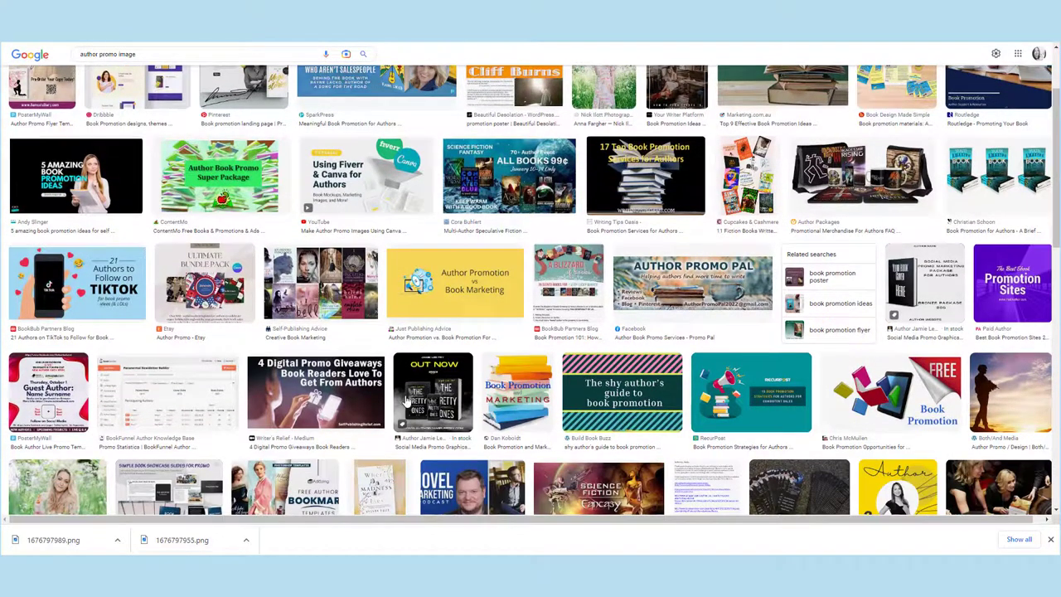
{"action": "left_click", "coordinate": [433, 396]}
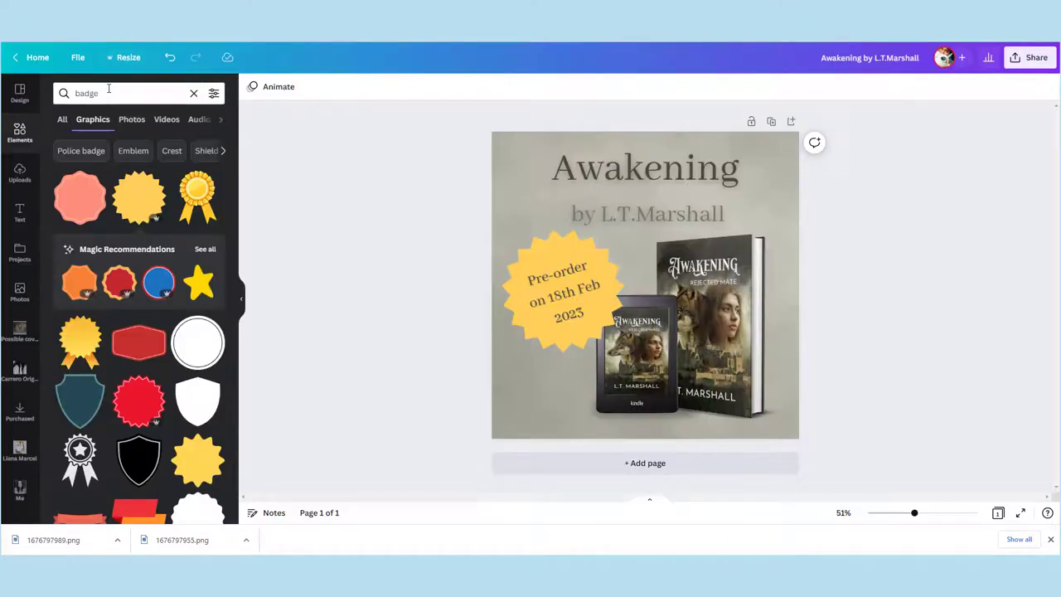
{"action": "left_click", "coordinate": [108, 91]}
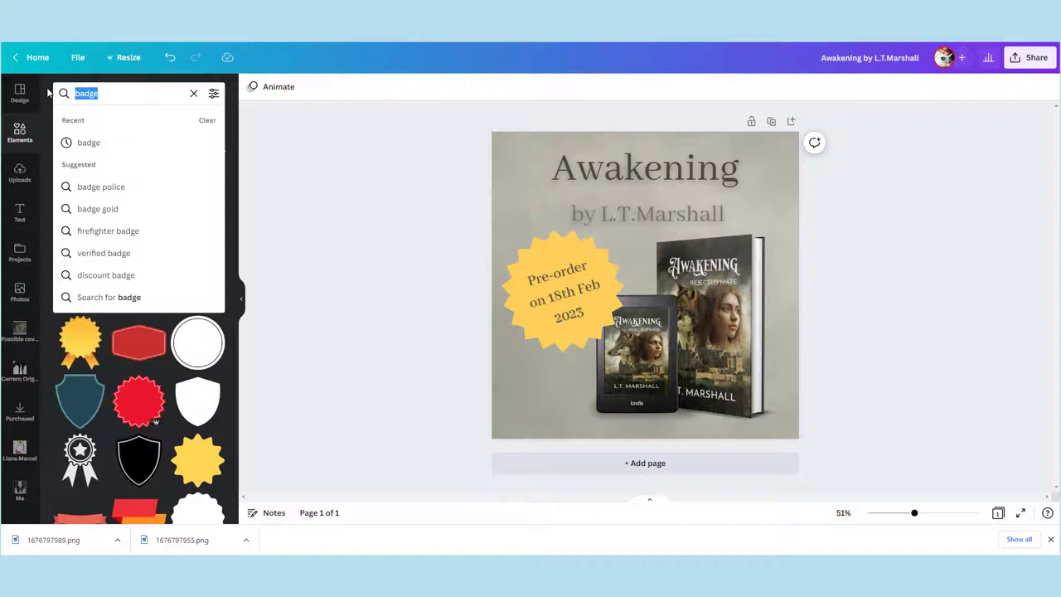
- Search Elements for 'smoke', add a smoke graphic, and send it behind the books
{"action": "type", "text": "smoke"}
{"action": "key", "text": "Return"}
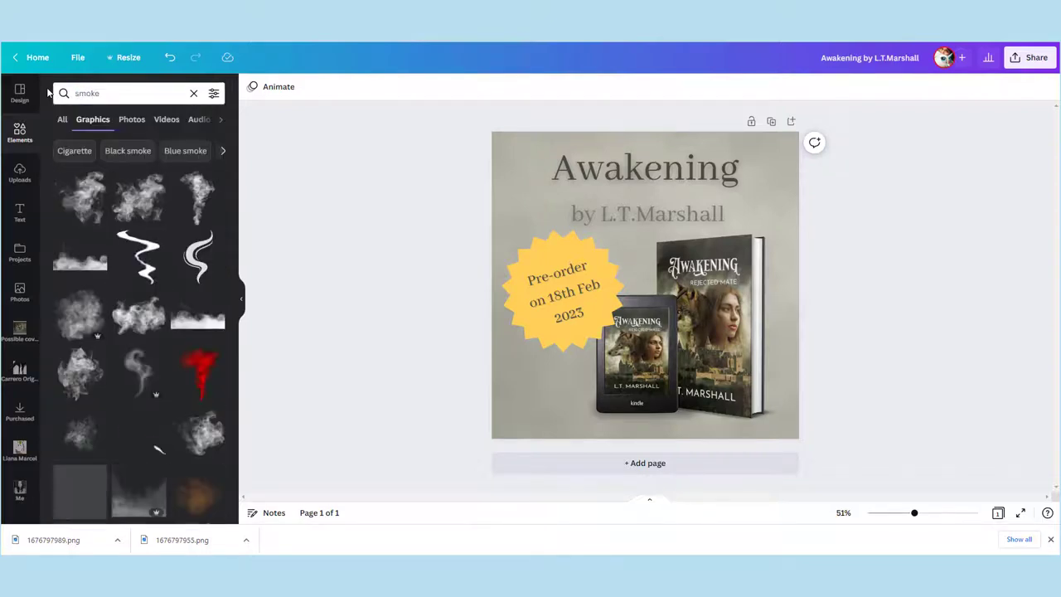
{"action": "left_click", "coordinate": [104, 208]}
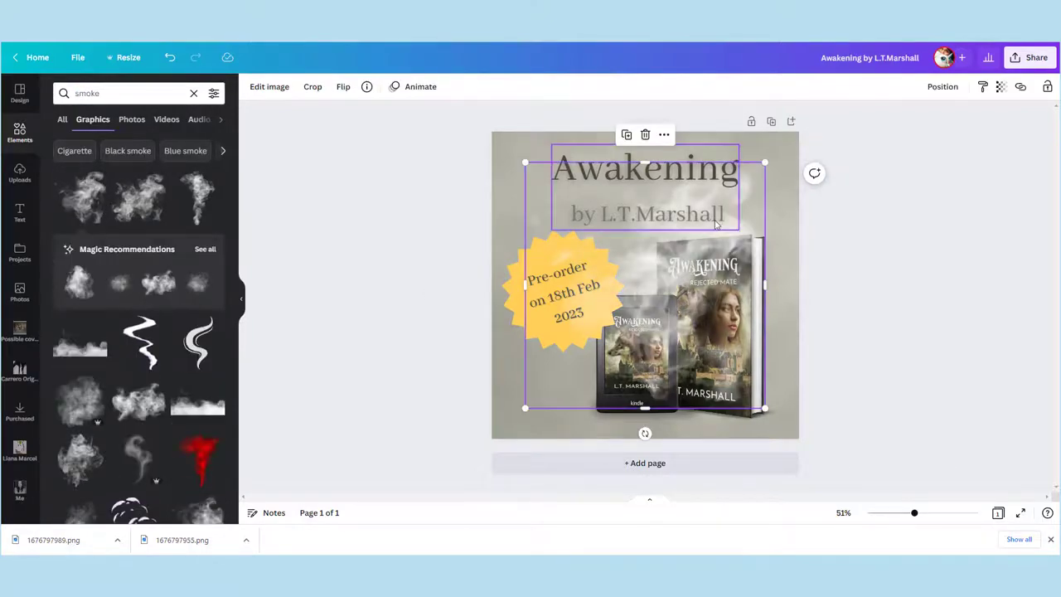
{"action": "left_click_drag", "start_coordinate": [708, 271], "coordinate": [718, 296]}
{"action": "left_click", "coordinate": [942, 87]}
{"action": "left_click", "coordinate": [894, 141]}
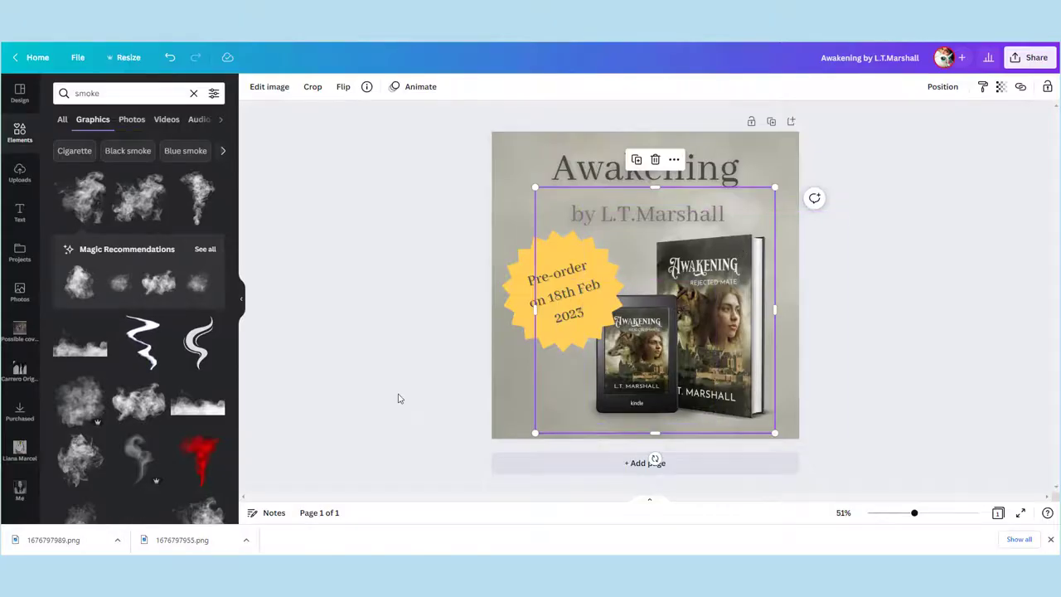
- Add a flat smoke graphic along the page bottom, layered just above the background
{"action": "left_click", "coordinate": [79, 342]}
{"action": "left_click_drag", "start_coordinate": [727, 353], "coordinate": [697, 427]}
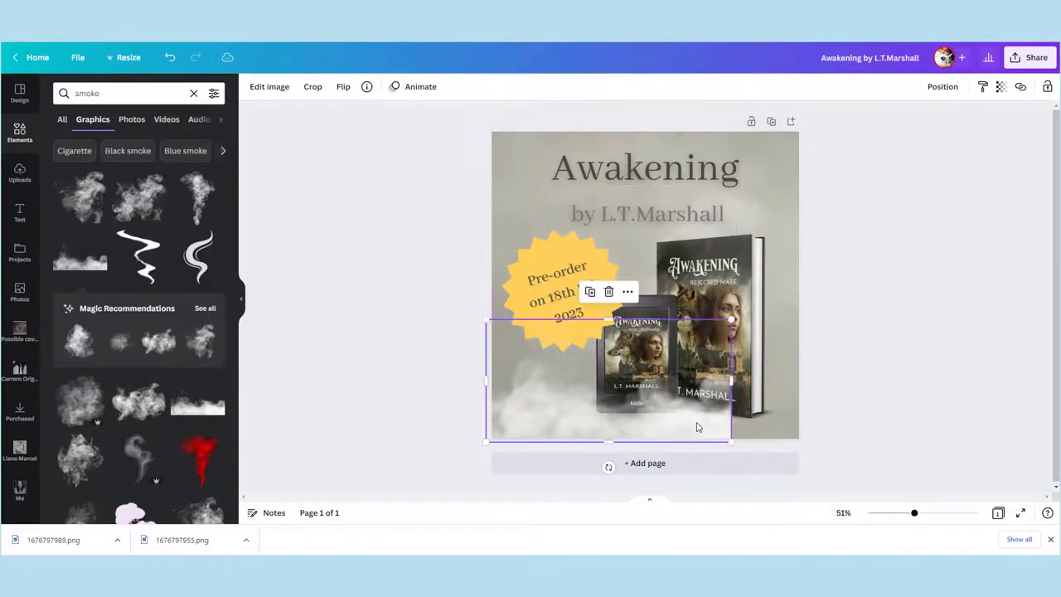
{"action": "left_click_drag", "start_coordinate": [758, 302], "coordinate": [825, 275]}
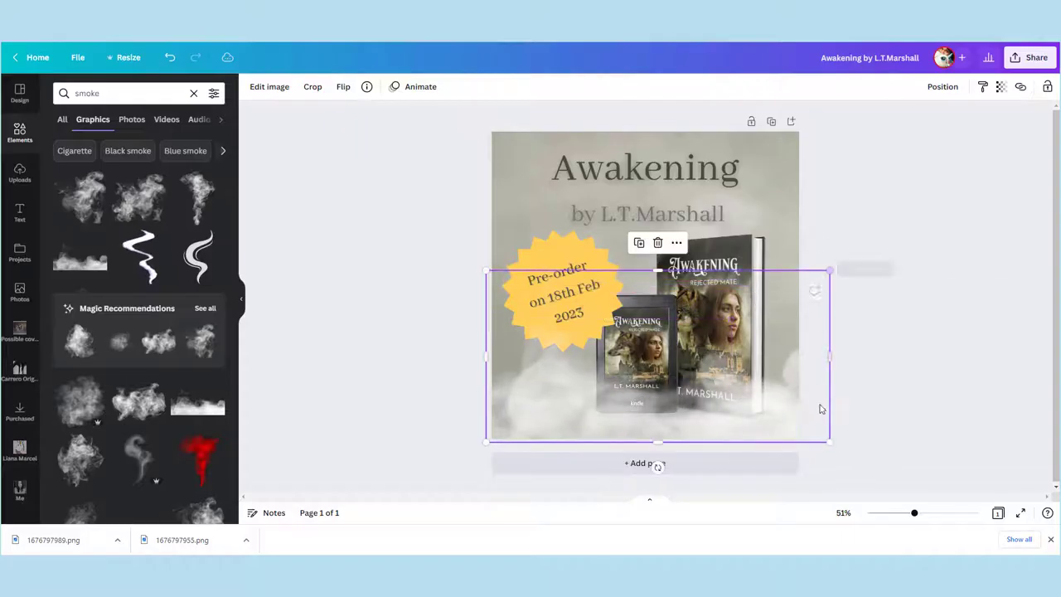
{"action": "left_click_drag", "start_coordinate": [819, 406], "coordinate": [785, 407]}
{"action": "left_click", "coordinate": [942, 86]}
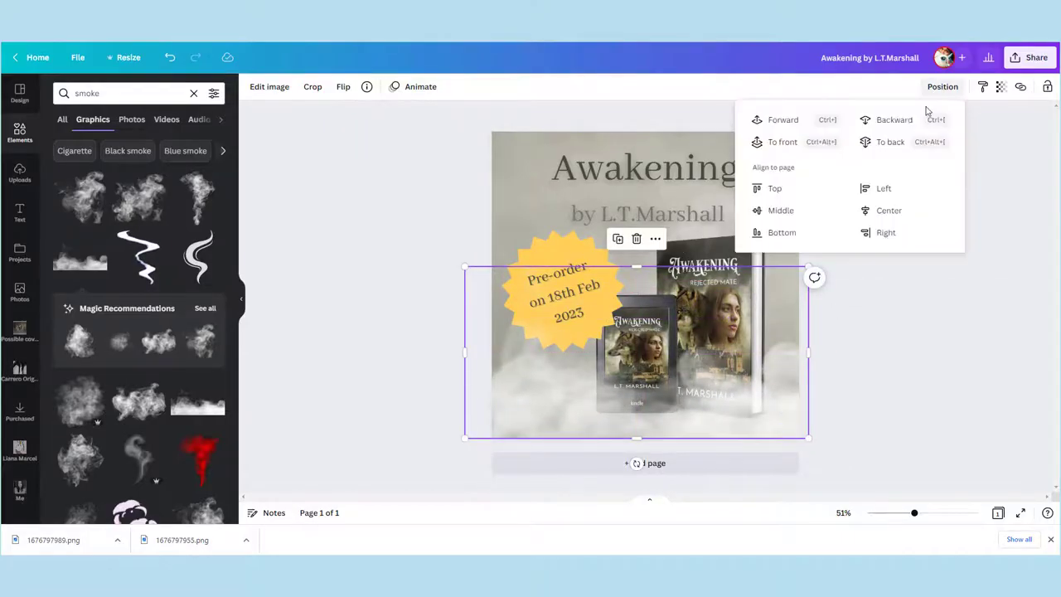
{"action": "left_click", "coordinate": [896, 143]}
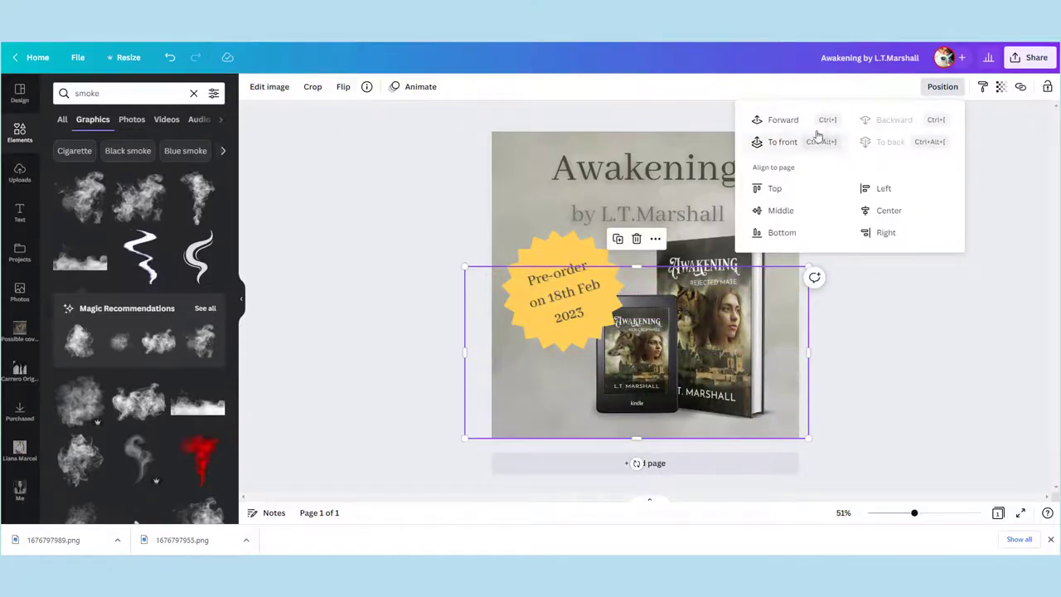
{"action": "left_click", "coordinate": [798, 121]}
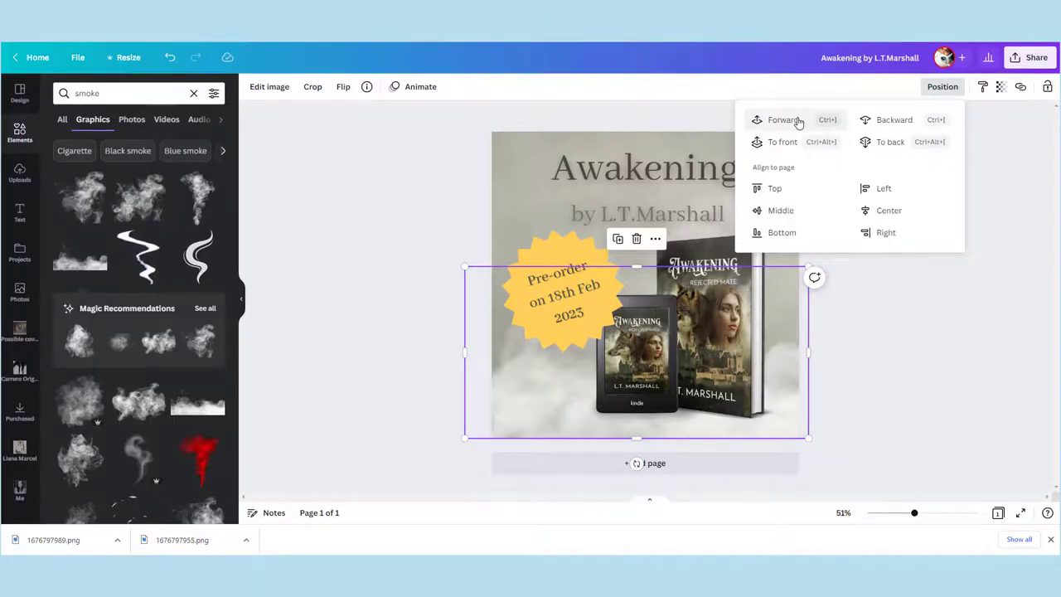
{"action": "left_click", "coordinate": [673, 174]}
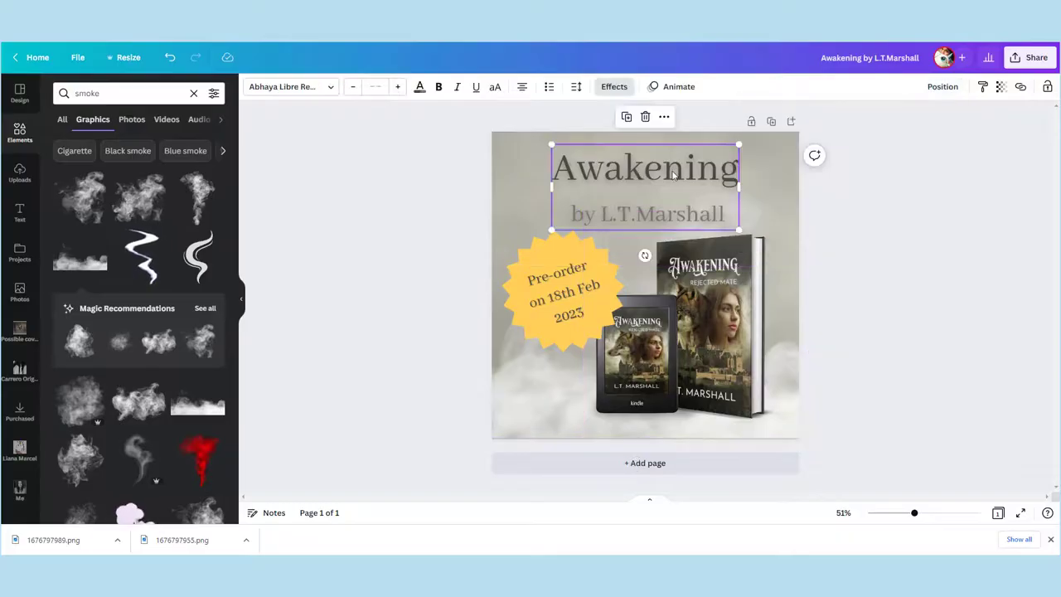
{"action": "left_click", "coordinate": [673, 174]}
{"action": "left_click_drag", "start_coordinate": [560, 170], "coordinate": [734, 167]}
{"action": "left_click", "coordinate": [420, 87]}
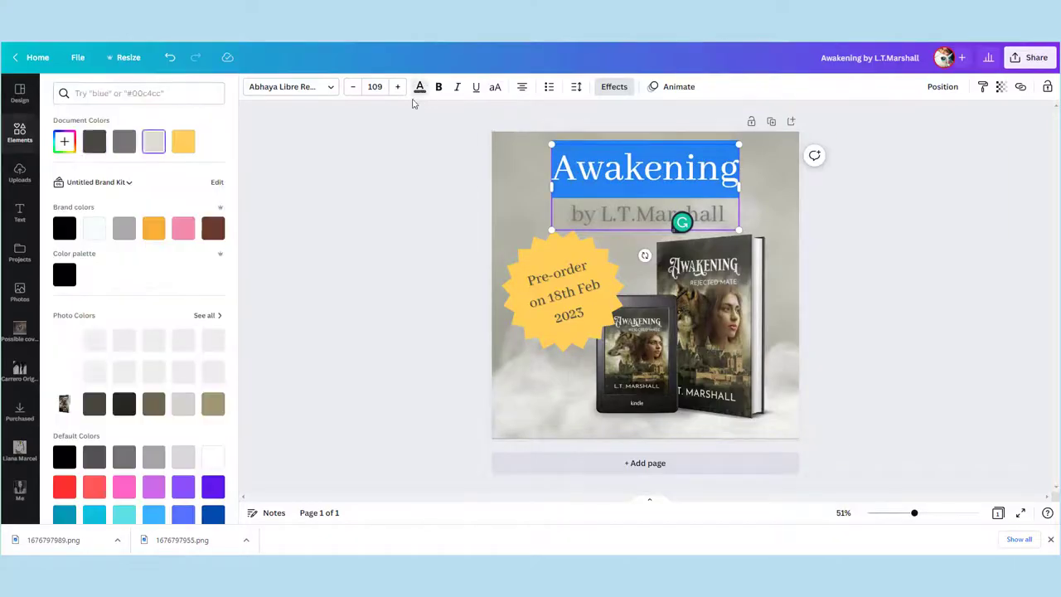
{"action": "left_click", "coordinate": [878, 281]}
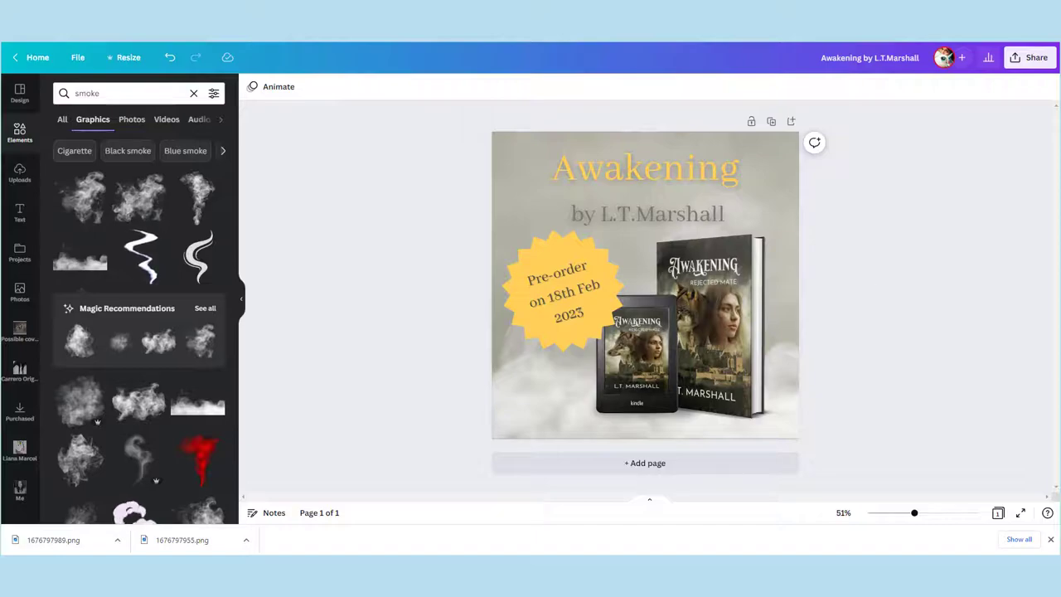
{"action": "key", "text": "ctrl+Tab"}
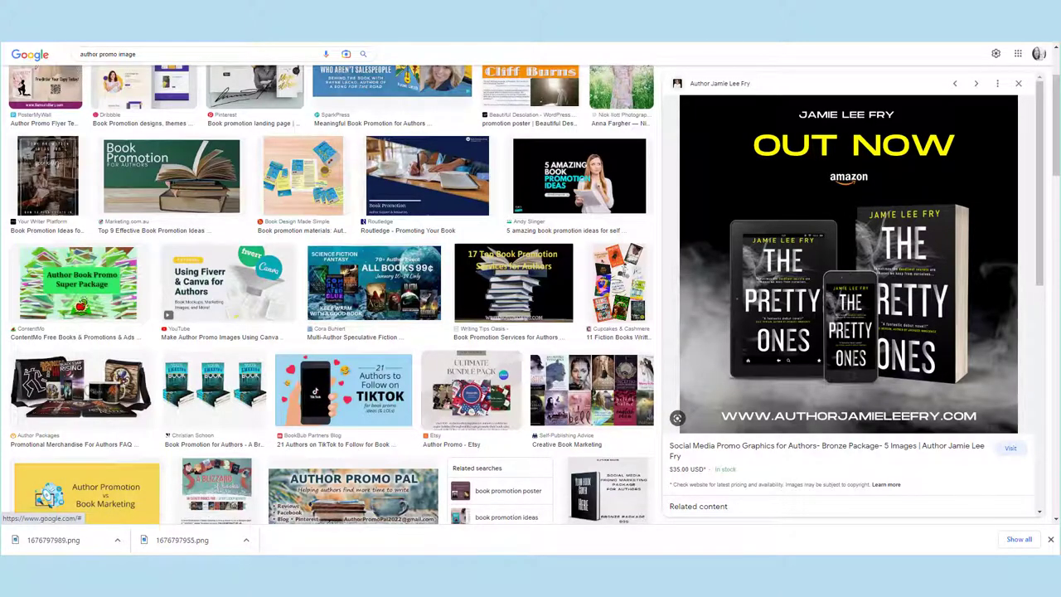
{"action": "key", "text": "ctrl+Tab"}
{"action": "key", "text": "ctrl+Tab"}
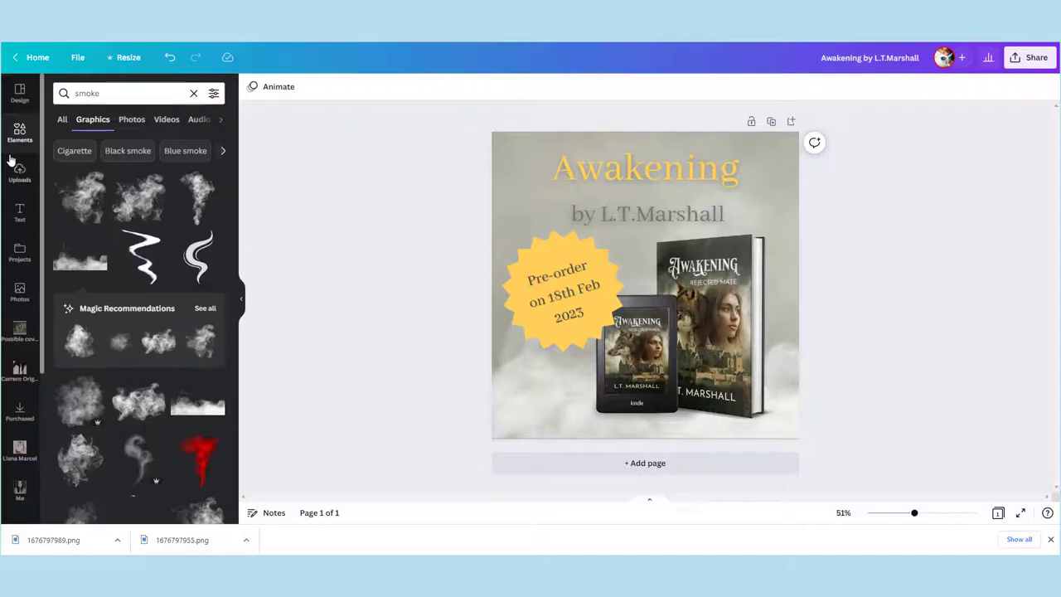
- Search Elements for 'amazon' and place a small Amazon 'a' logo in the bottom-left corner
{"action": "left_click", "coordinate": [111, 92]}
{"action": "type", "text": "amazon"}
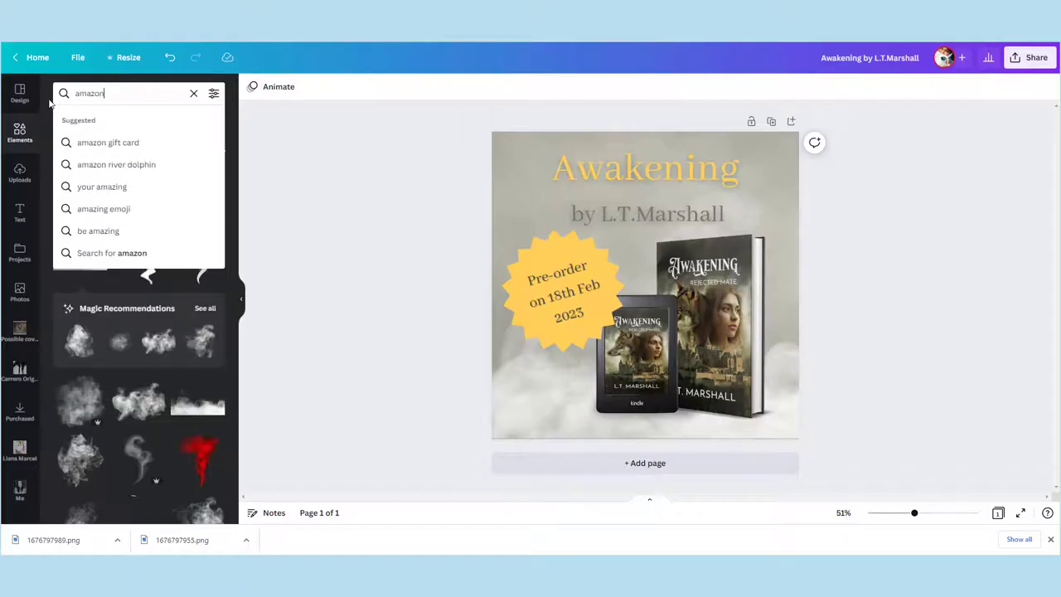
{"action": "key", "text": "Return"}
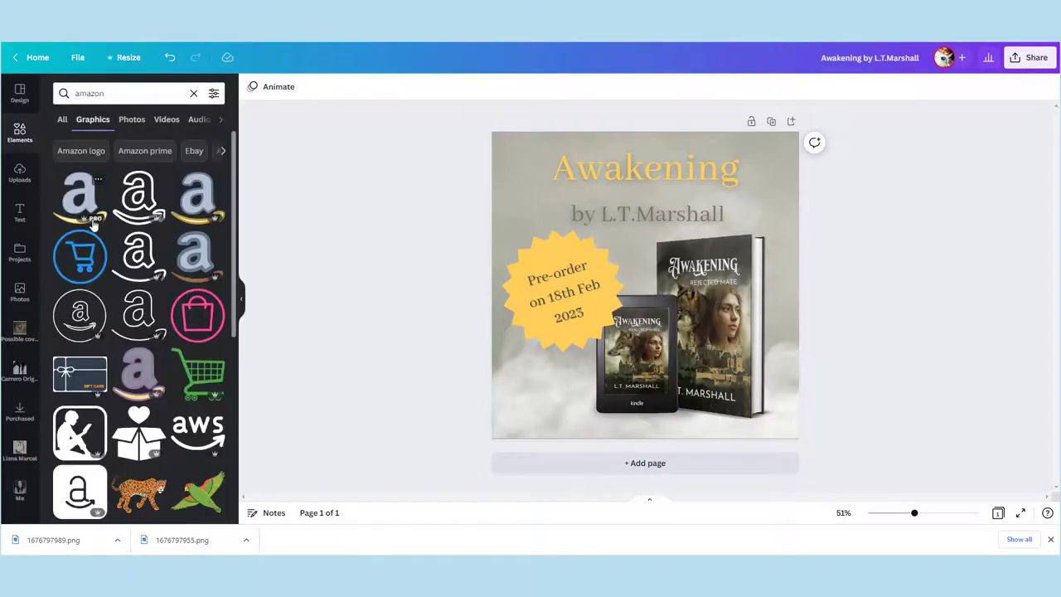
{"action": "scroll", "coordinate": [191, 246], "scroll_direction": "down", "scroll_amount": 5}
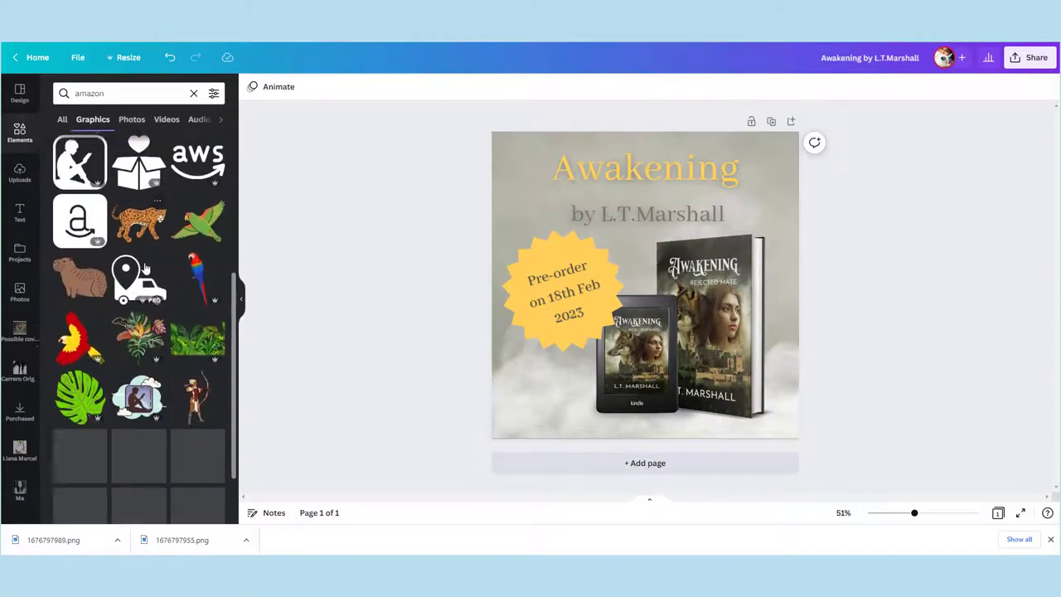
{"action": "scroll", "coordinate": [142, 280], "scroll_direction": "up", "scroll_amount": 5}
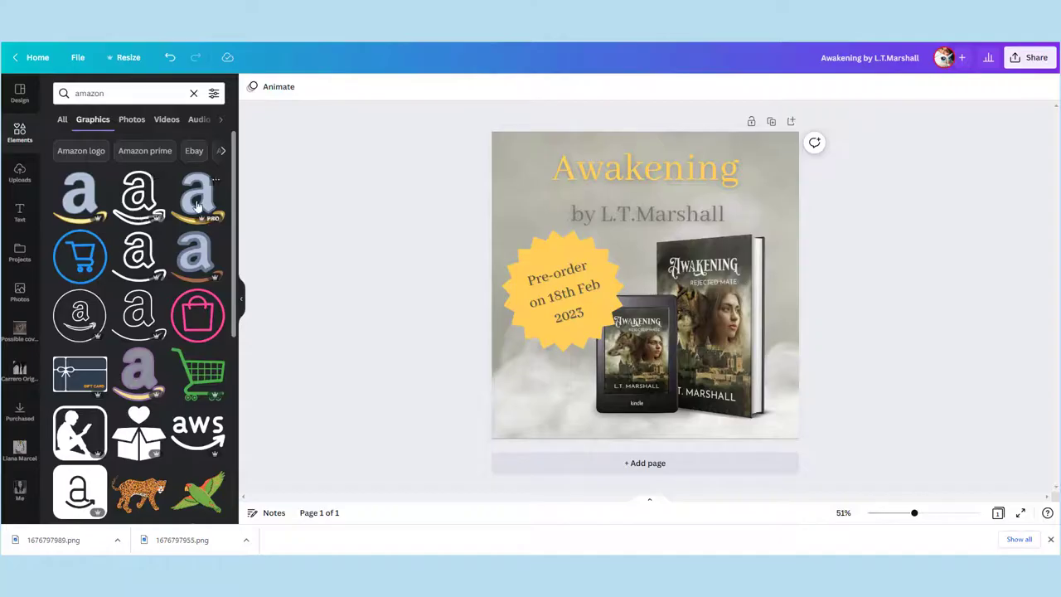
{"action": "left_click", "coordinate": [195, 263]}
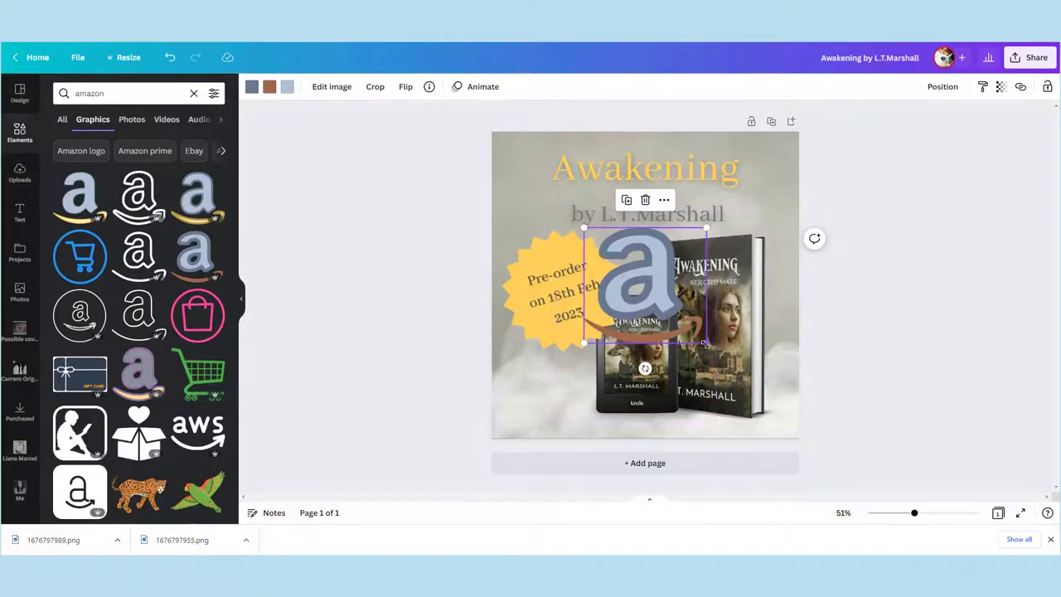
{"action": "left_click_drag", "start_coordinate": [705, 348], "coordinate": [527, 403]}
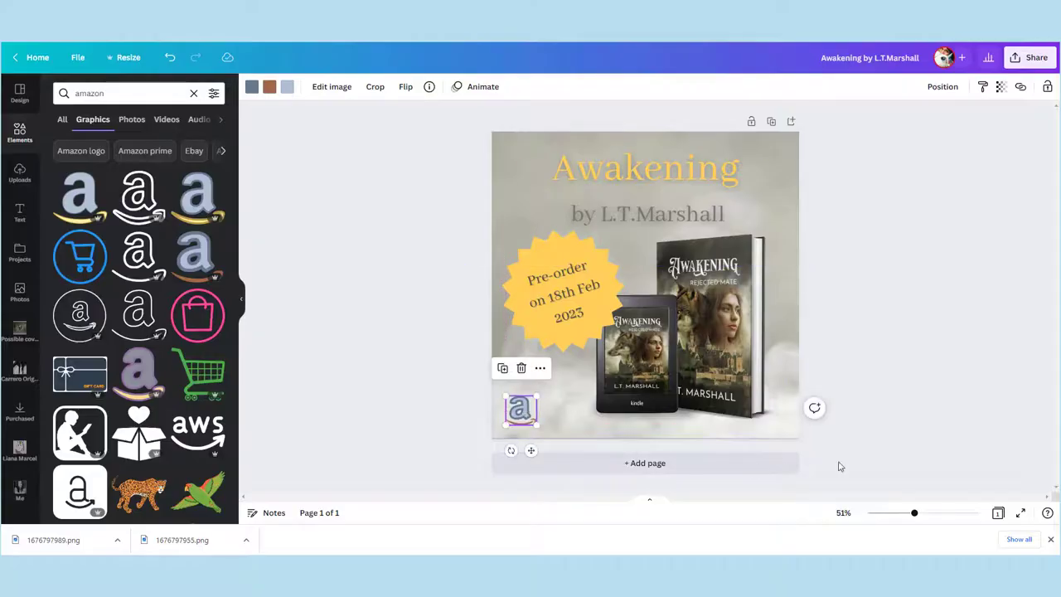
- Add the author's website address as a heading in TT Norms Light at the bottom centre
{"action": "left_click", "coordinate": [20, 212]}
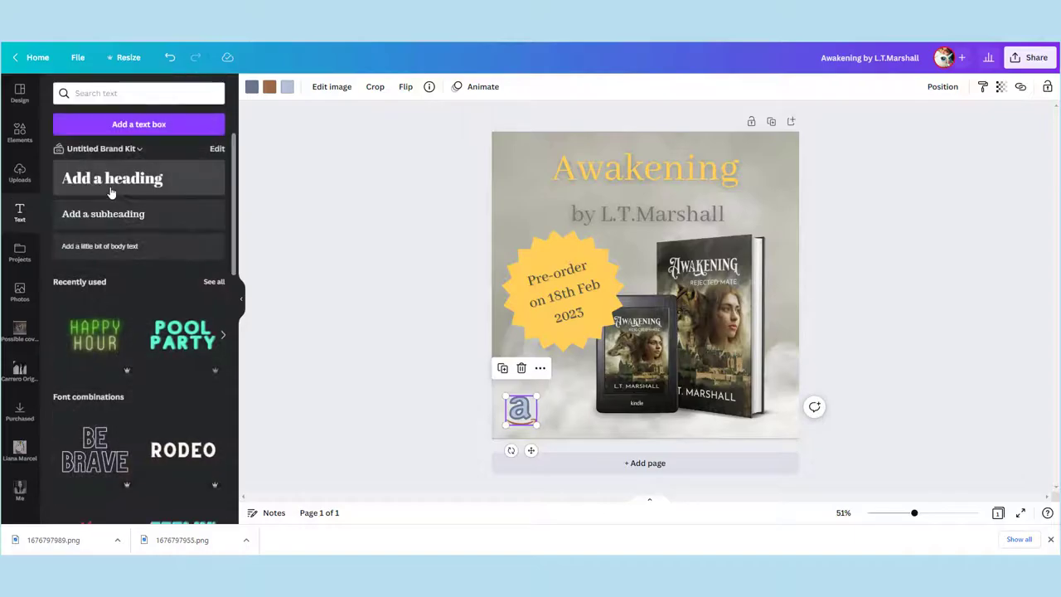
{"action": "left_click", "coordinate": [136, 184]}
{"action": "type", "text": "ww"}
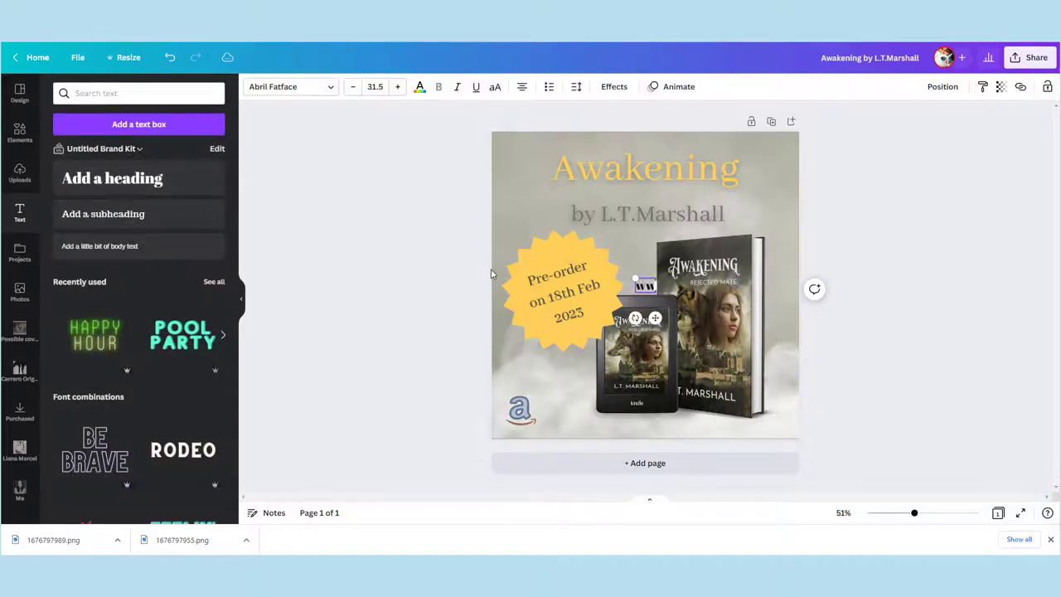
{"action": "type", "text": "w.ltmarshall.com"}
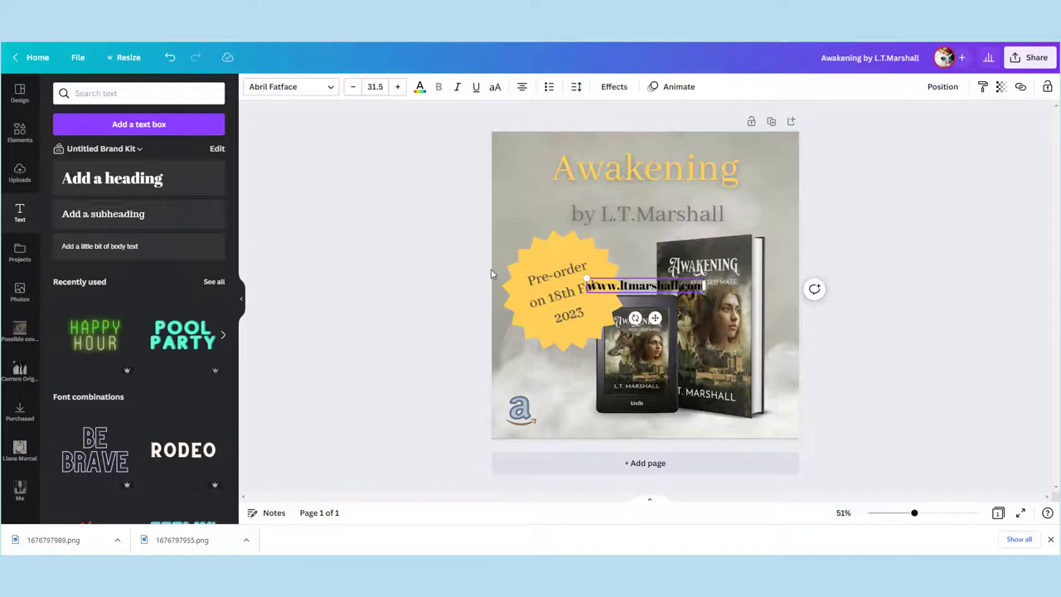
{"action": "left_click", "coordinate": [307, 87]}
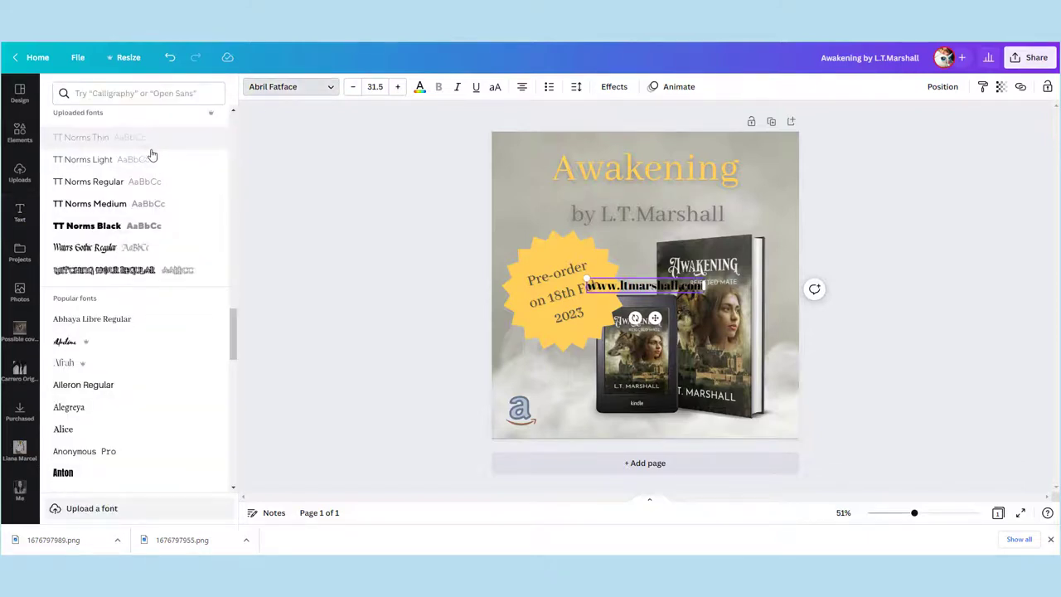
{"action": "left_click", "coordinate": [146, 161]}
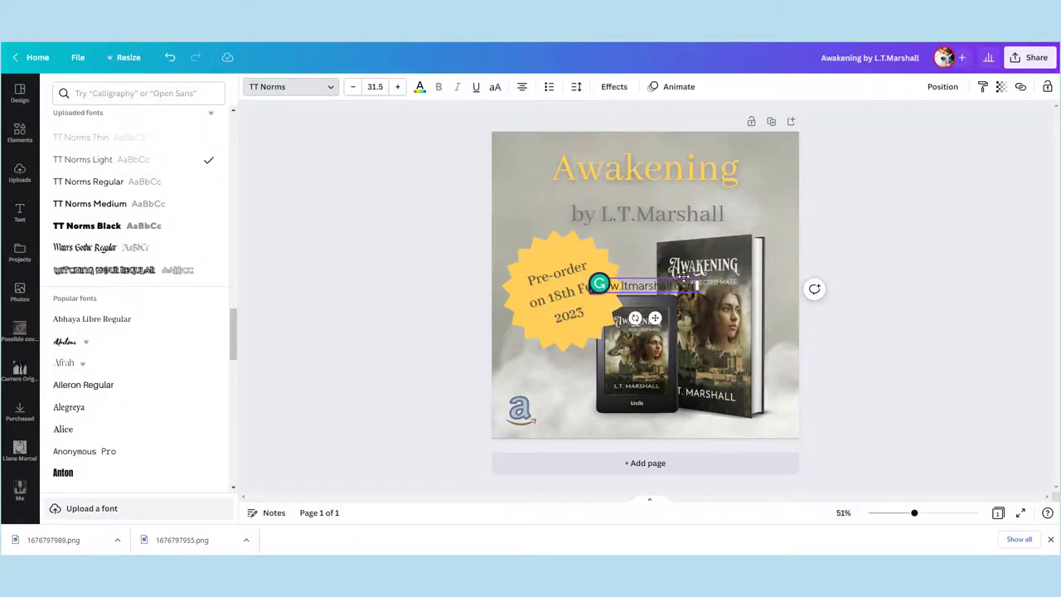
{"action": "left_click_drag", "start_coordinate": [683, 277], "coordinate": [696, 423]}
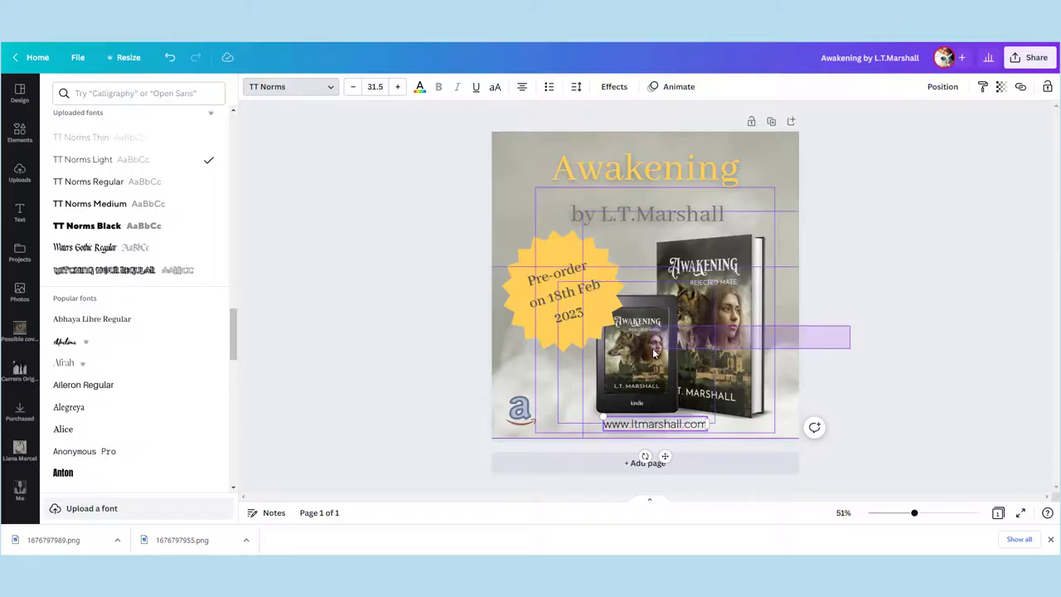
- Raise the book and Kindle mockup group and nudge the Kindle's shadow into place
{"action": "left_click_drag", "start_coordinate": [654, 353], "coordinate": [661, 333]}
{"action": "left_click", "coordinate": [900, 374]}
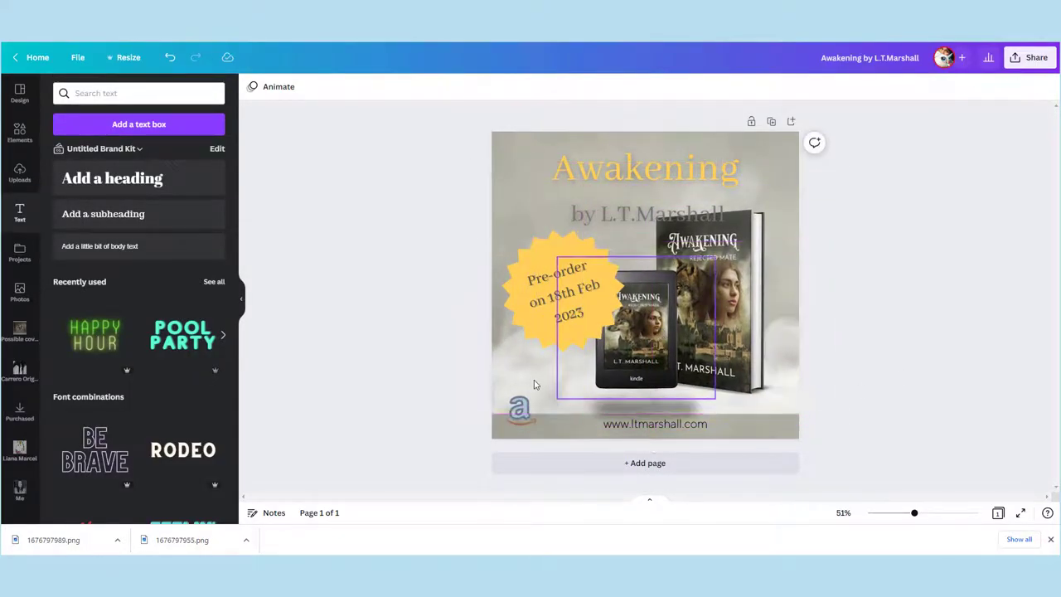
{"action": "left_click", "coordinate": [517, 405]}
{"action": "left_click_drag", "start_coordinate": [516, 404], "coordinate": [514, 404]}
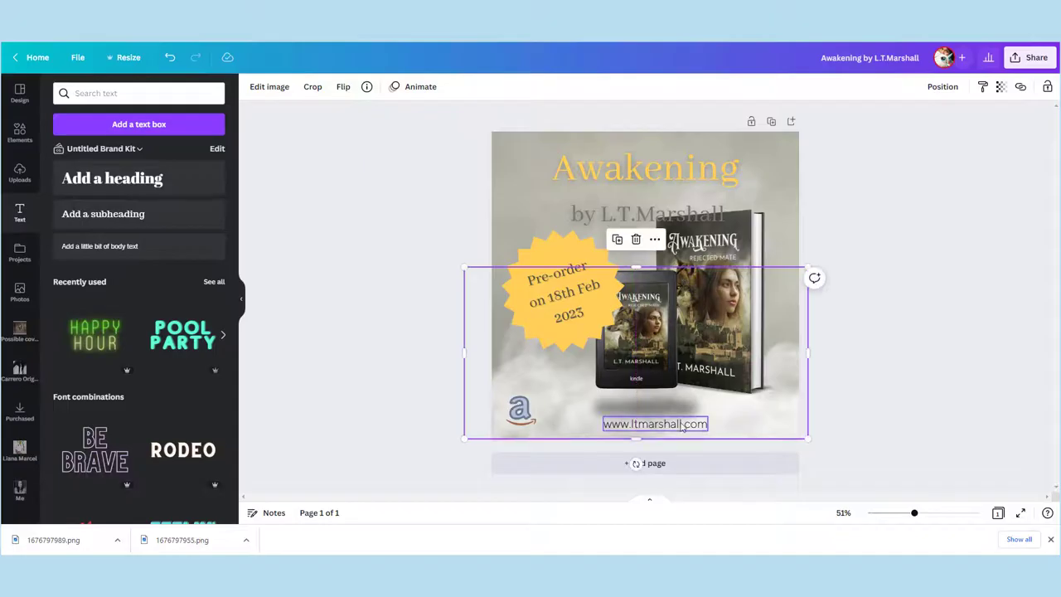
{"action": "left_click_drag", "start_coordinate": [681, 426], "coordinate": [679, 398]}
{"action": "left_click", "coordinate": [974, 393]}
{"action": "left_click_drag", "start_coordinate": [675, 388], "coordinate": [700, 412]}
- Enlarge the URL text and move the Amazon logo onto the Pre-order starburst
{"action": "left_click", "coordinate": [681, 425]}
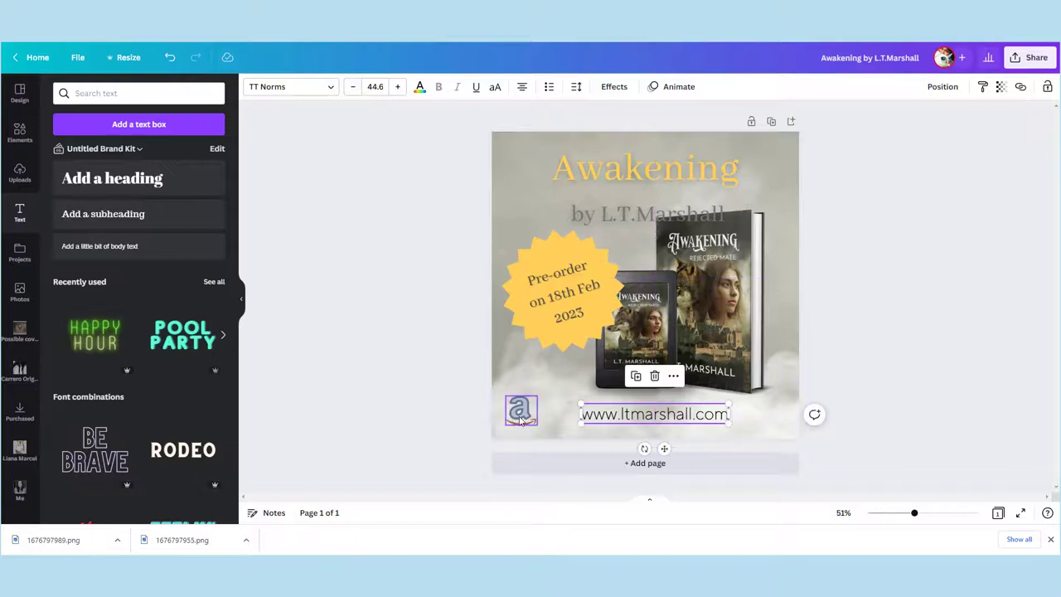
{"action": "left_click", "coordinate": [520, 421]}
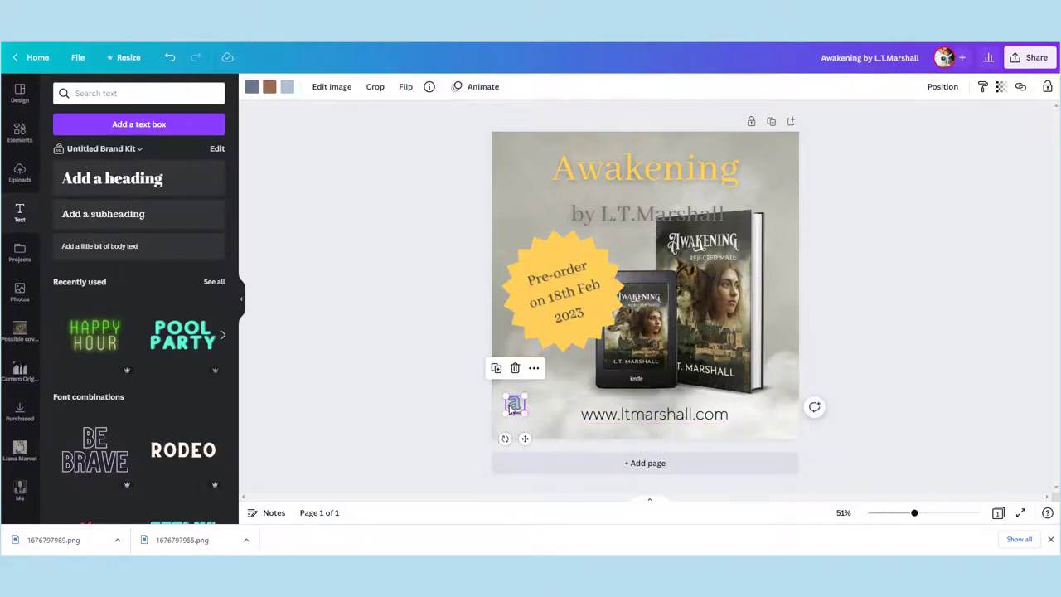
{"action": "left_click_drag", "start_coordinate": [514, 410], "coordinate": [549, 258]}
- Nudge the title and byline block slightly down
{"action": "left_click", "coordinate": [910, 325]}
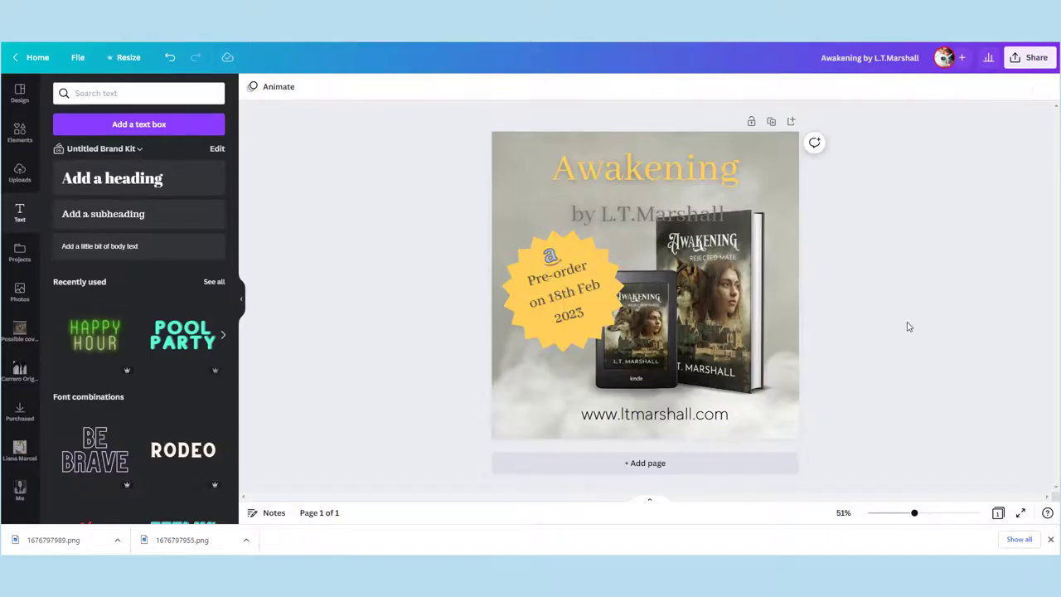
{"action": "left_click_drag", "start_coordinate": [667, 208], "coordinate": [666, 210]}
{"action": "double_click", "coordinate": [680, 219]}
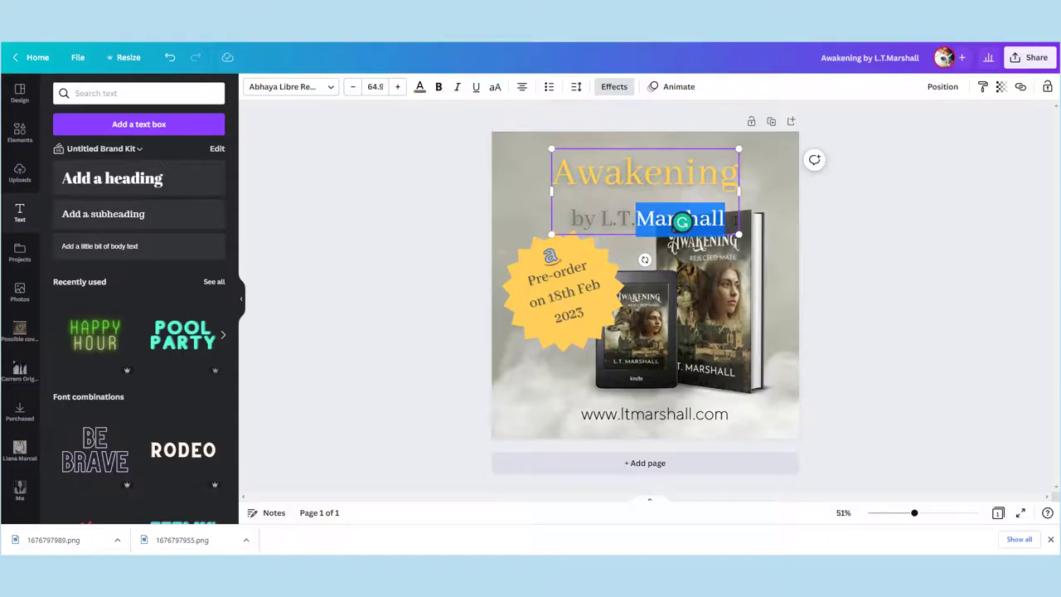
- Recolour the byline text to the dark charcoal swatch from Photo colors, replacing light grey
{"action": "left_click", "coordinate": [681, 222]}
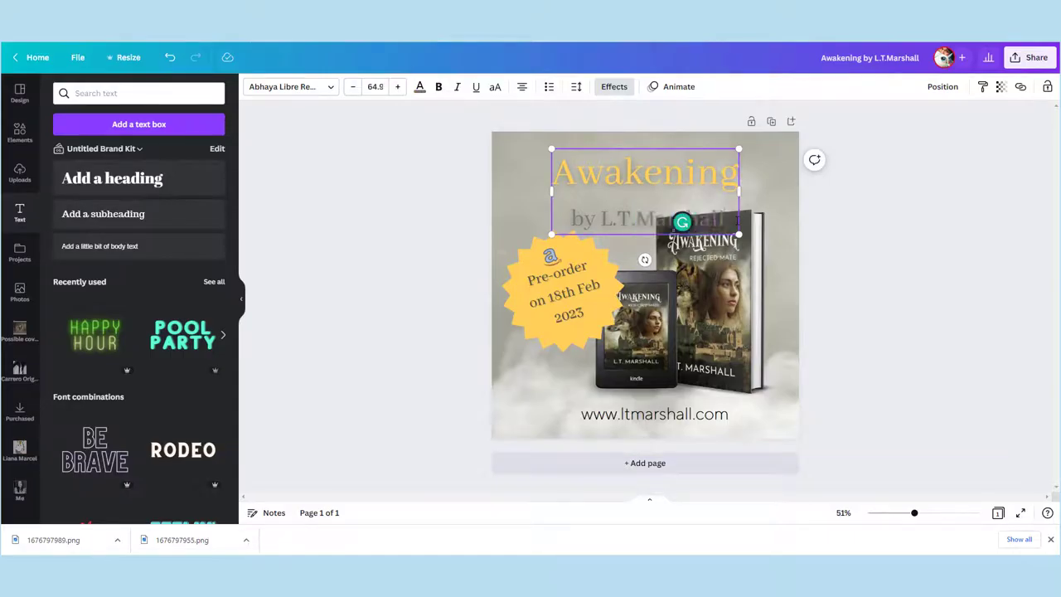
{"action": "left_click_drag", "start_coordinate": [721, 217], "coordinate": [570, 219]}
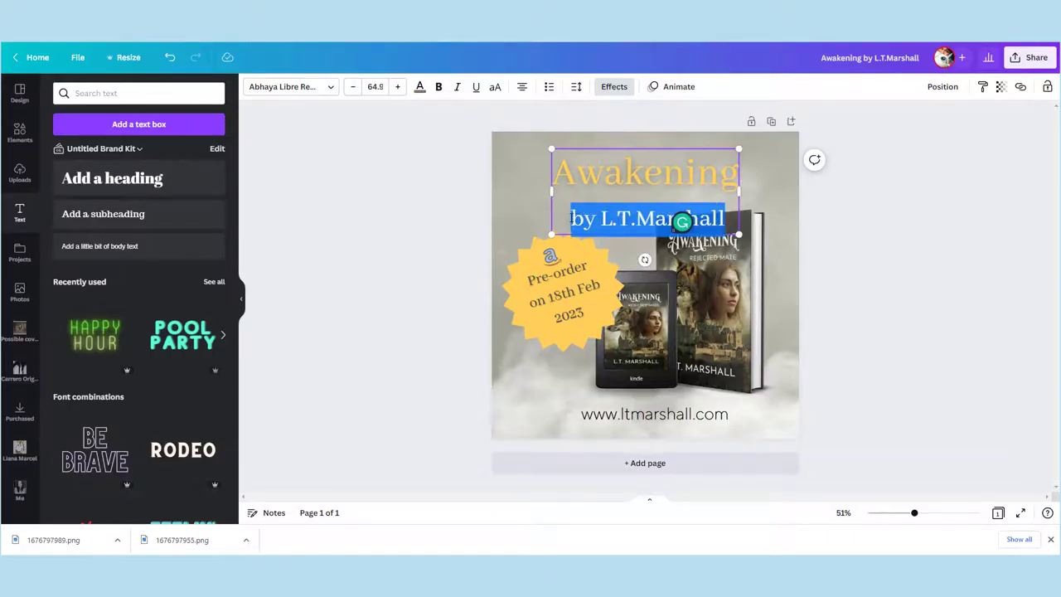
{"action": "left_click", "coordinate": [419, 87]}
{"action": "left_click", "coordinate": [183, 433]}
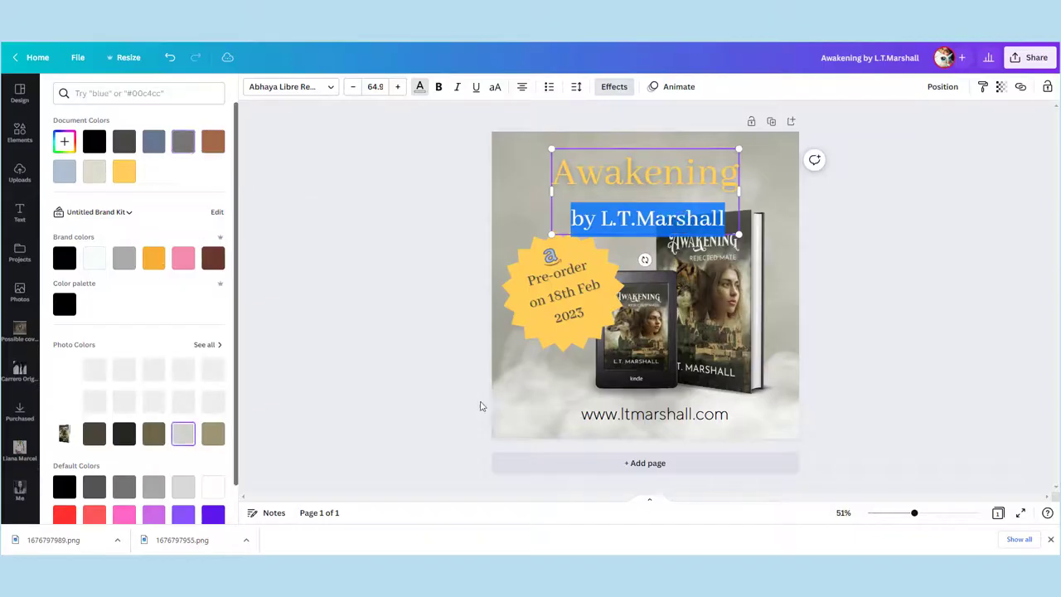
{"action": "left_click", "coordinate": [884, 330]}
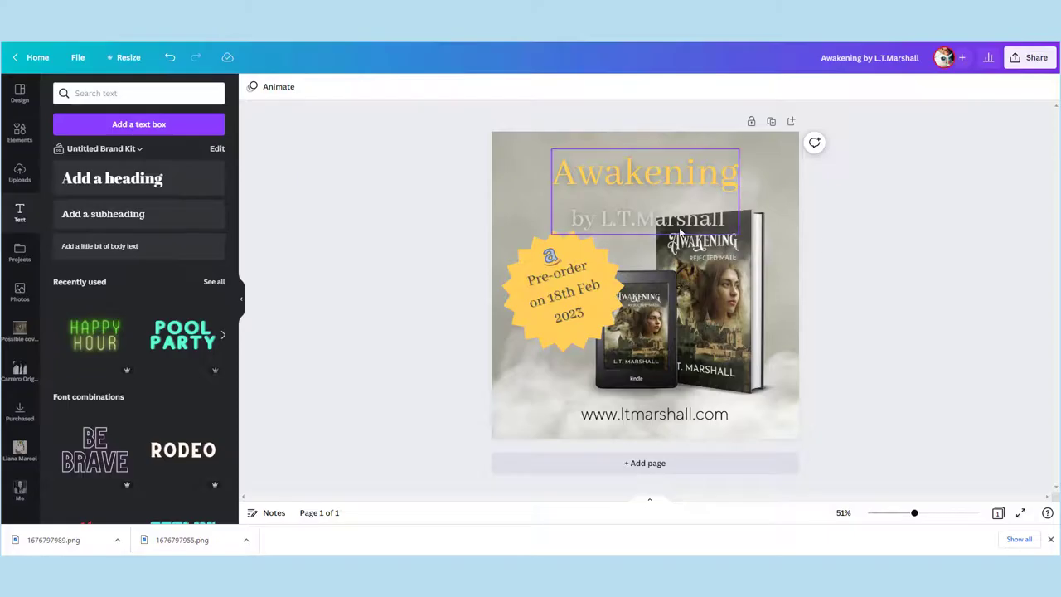
{"action": "left_click", "coordinate": [723, 218]}
{"action": "left_click_drag", "start_coordinate": [725, 218], "coordinate": [557, 219]}
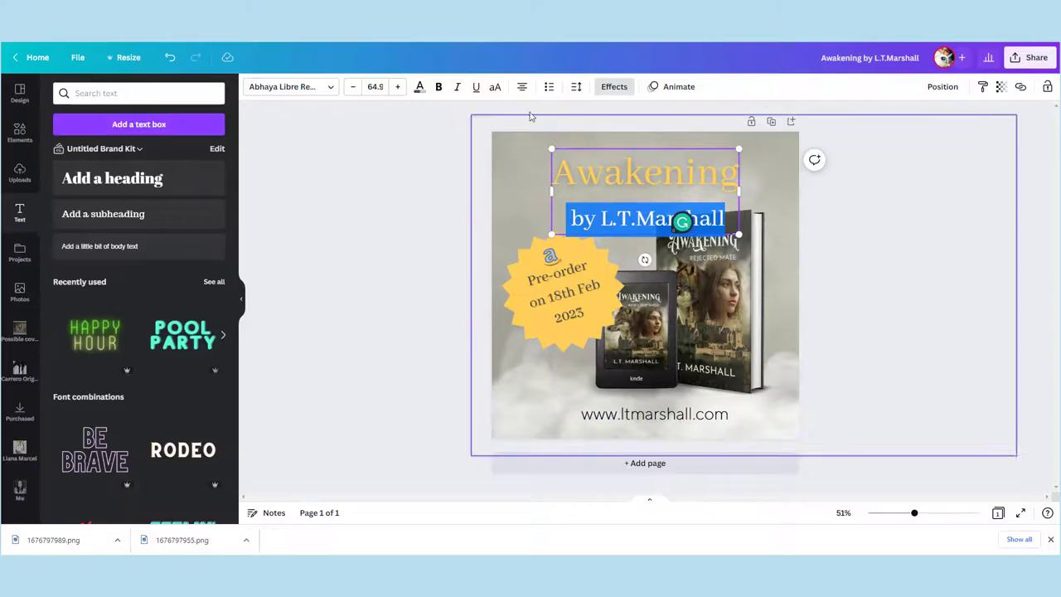
{"action": "left_click", "coordinate": [419, 86]}
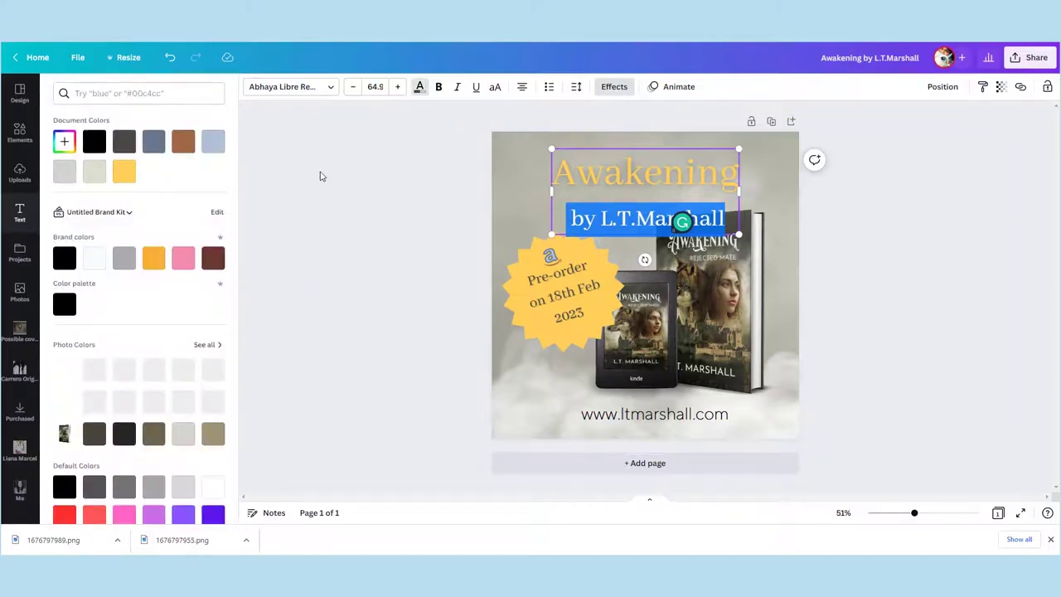
{"action": "left_click", "coordinate": [123, 434]}
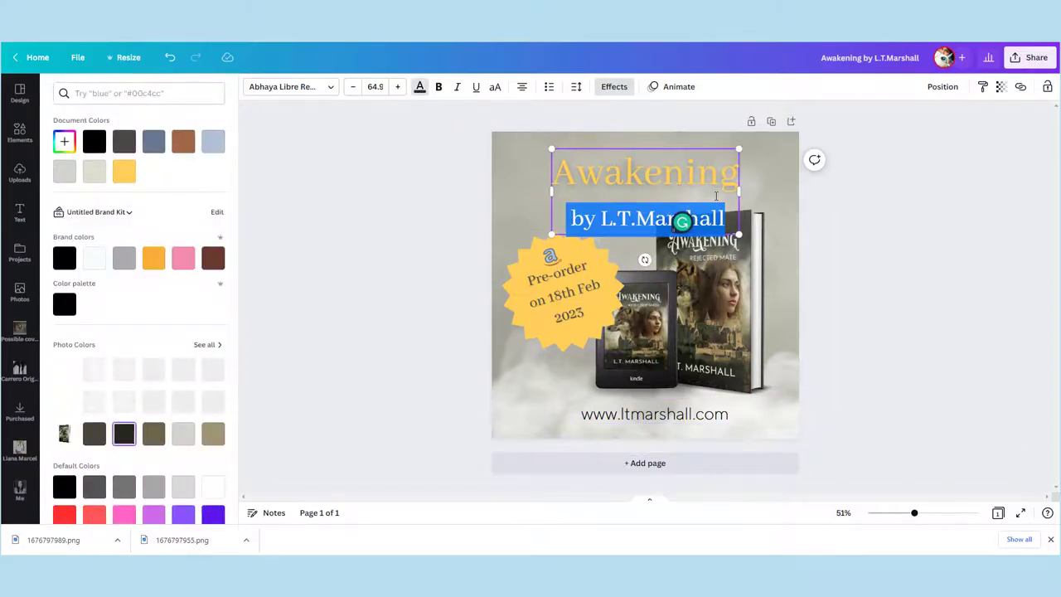
- Tighten the Awakening title's line spacing to 0.5 and settle its position
{"action": "left_click", "coordinate": [576, 88]}
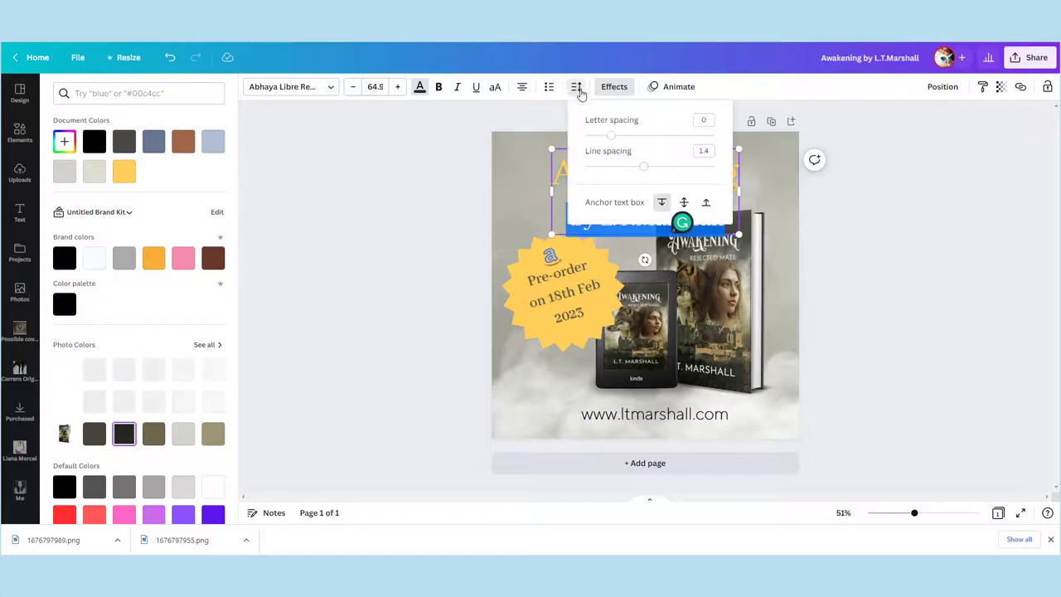
{"action": "left_click_drag", "start_coordinate": [645, 168], "coordinate": [604, 165]}
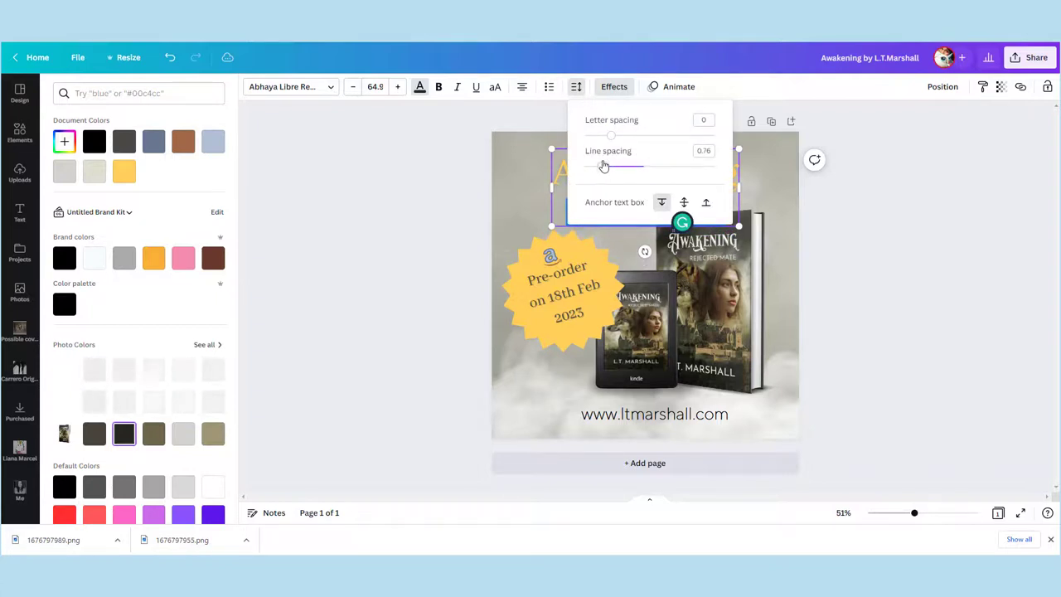
{"action": "left_click", "coordinate": [901, 247]}
{"action": "left_click", "coordinate": [862, 244]}
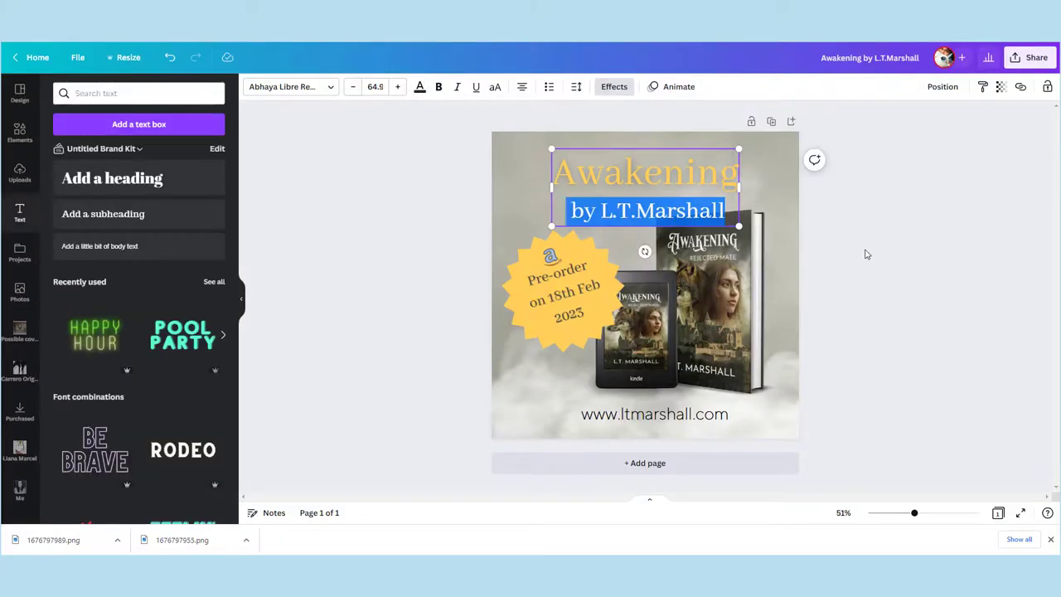
{"action": "left_click", "coordinate": [864, 251]}
{"action": "left_click", "coordinate": [702, 186]}
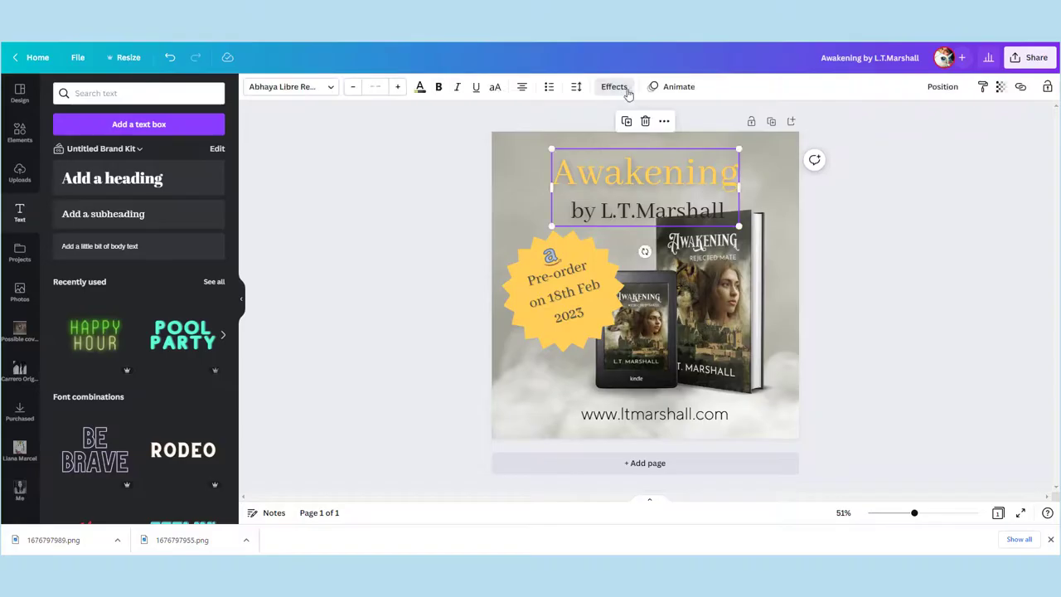
{"action": "left_click", "coordinate": [578, 87]}
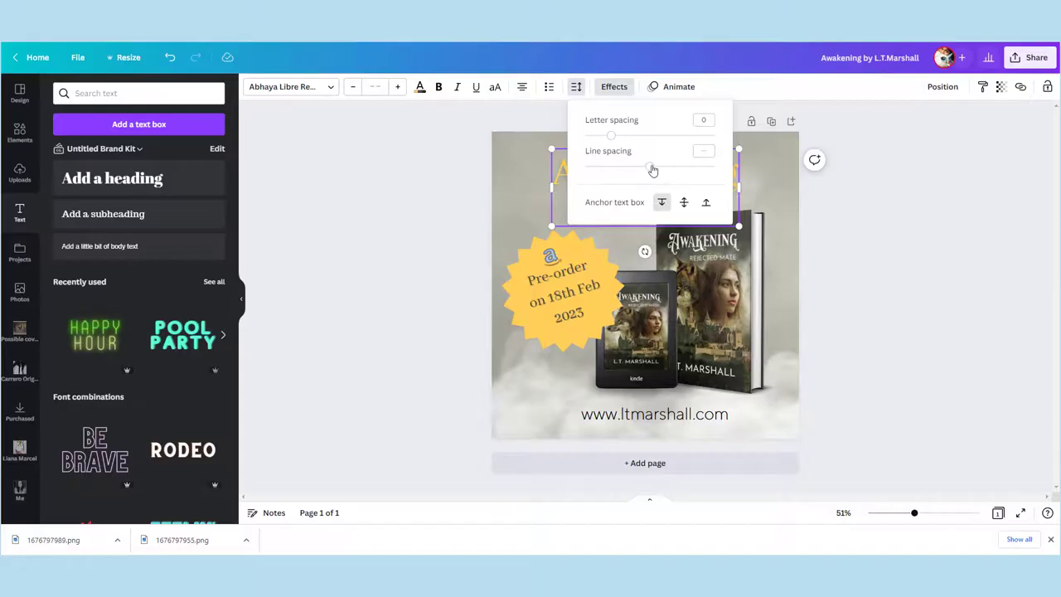
{"action": "left_click_drag", "start_coordinate": [653, 169], "coordinate": [572, 173]}
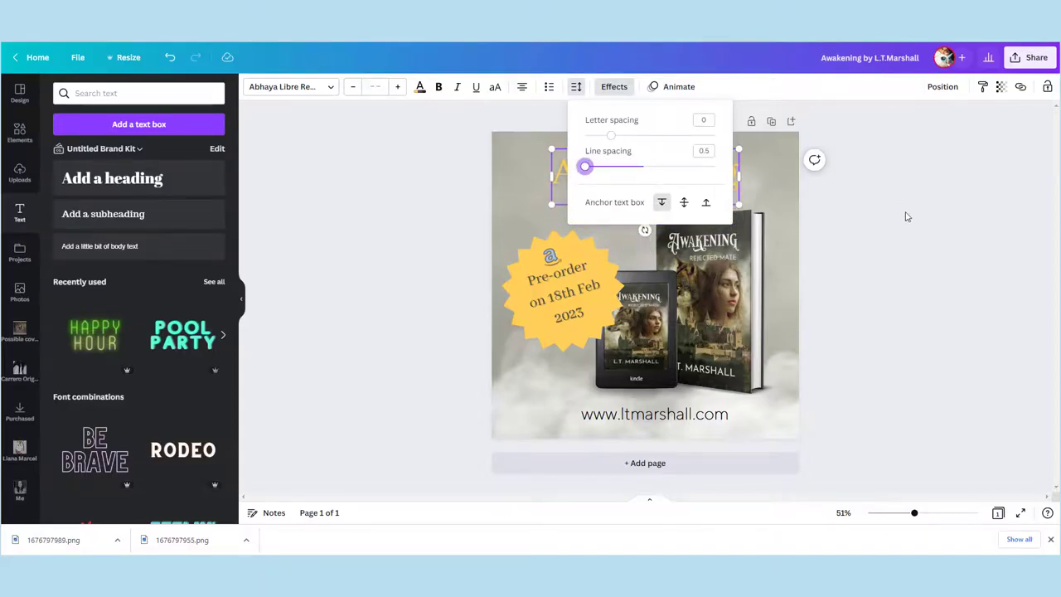
{"action": "left_click", "coordinate": [825, 200]}
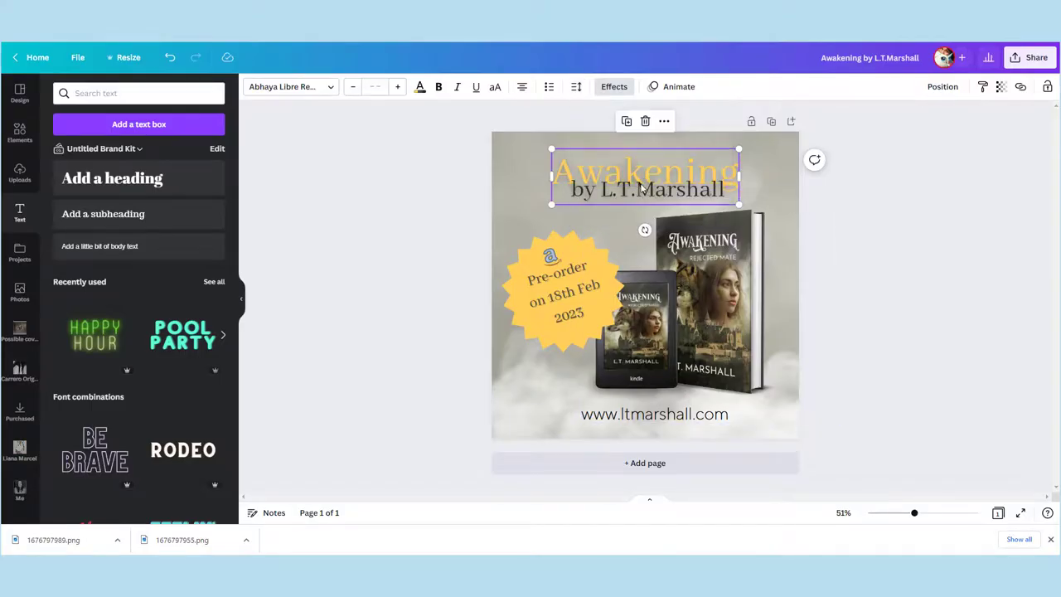
{"action": "left_click_drag", "start_coordinate": [642, 189], "coordinate": [640, 199]}
{"action": "left_click_drag", "start_coordinate": [707, 188], "coordinate": [706, 180]}
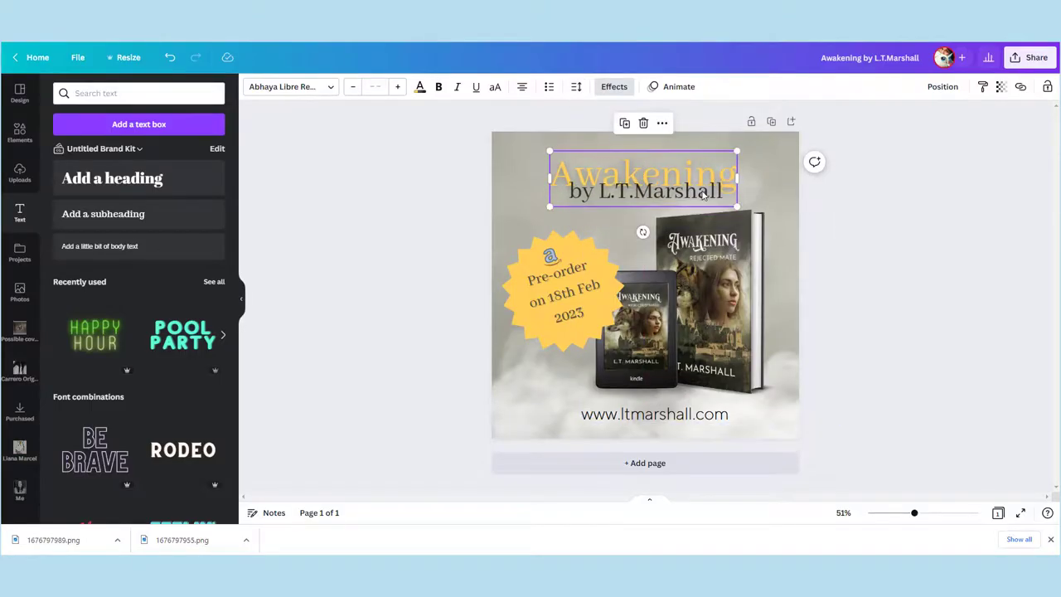
- Reduce the title's letter spacing and set its line spacing to 0.62
{"action": "left_click", "coordinate": [617, 87]}
{"action": "left_click", "coordinate": [576, 87]}
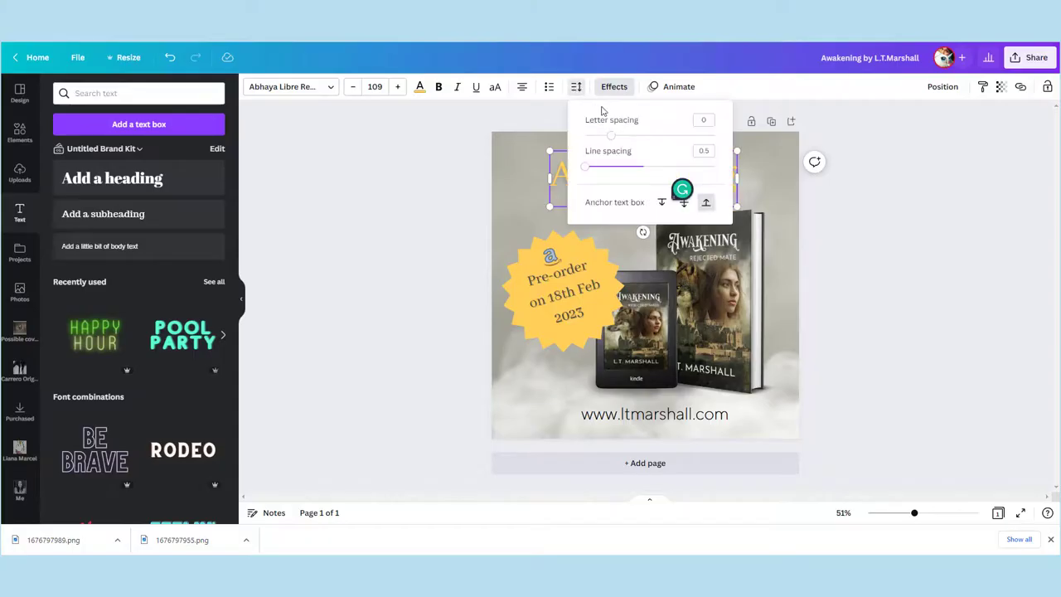
{"action": "mouse_move", "coordinate": [614, 140]}
{"action": "left_mouse_down"}
{"action": "mouse_move", "coordinate": [633, 137]}
{"action": "mouse_move", "coordinate": [605, 139]}
{"action": "left_mouse_up"}
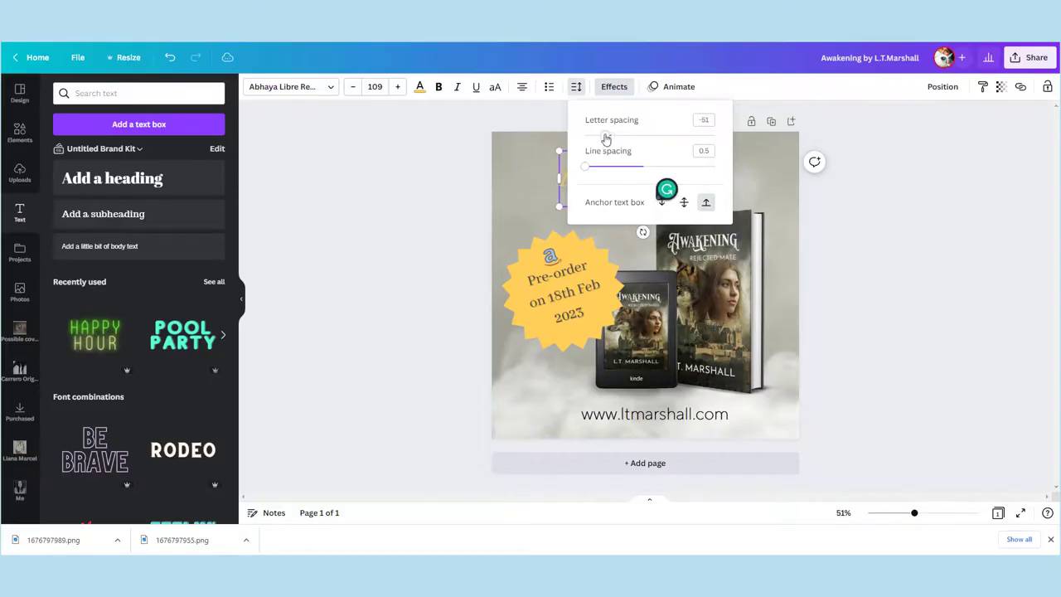
{"action": "left_click", "coordinate": [847, 196]}
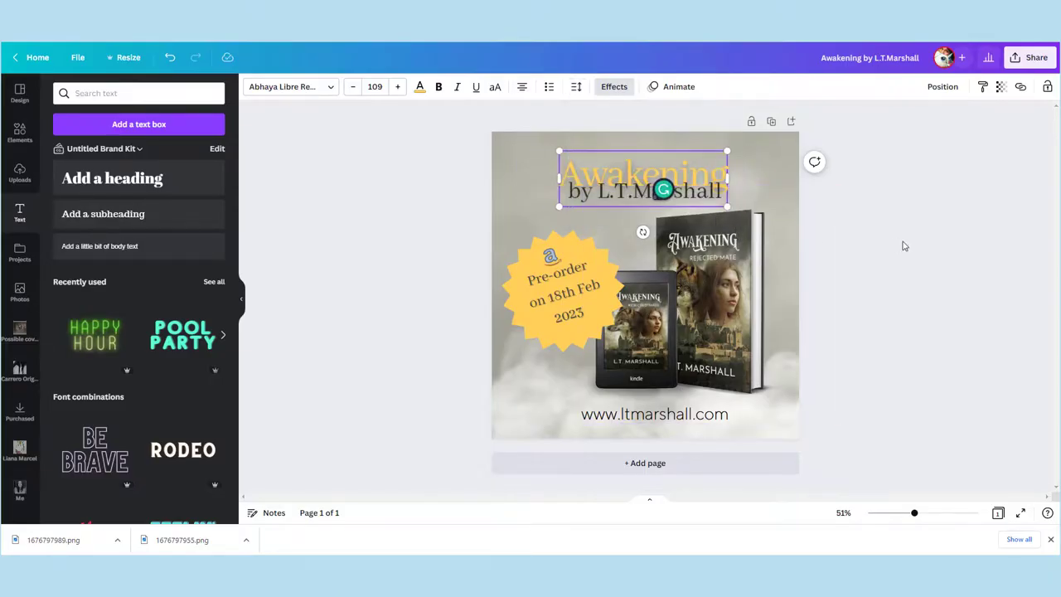
{"action": "left_click", "coordinate": [901, 278]}
{"action": "left_click", "coordinate": [657, 189]}
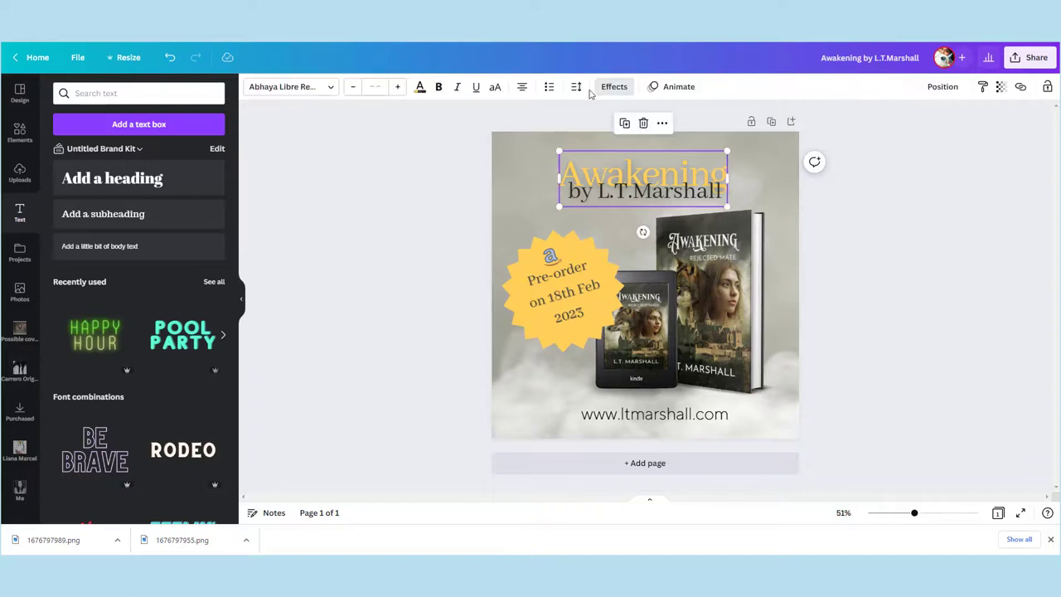
{"action": "left_click", "coordinate": [576, 87]}
{"action": "left_click_drag", "start_coordinate": [590, 169], "coordinate": [595, 172]}
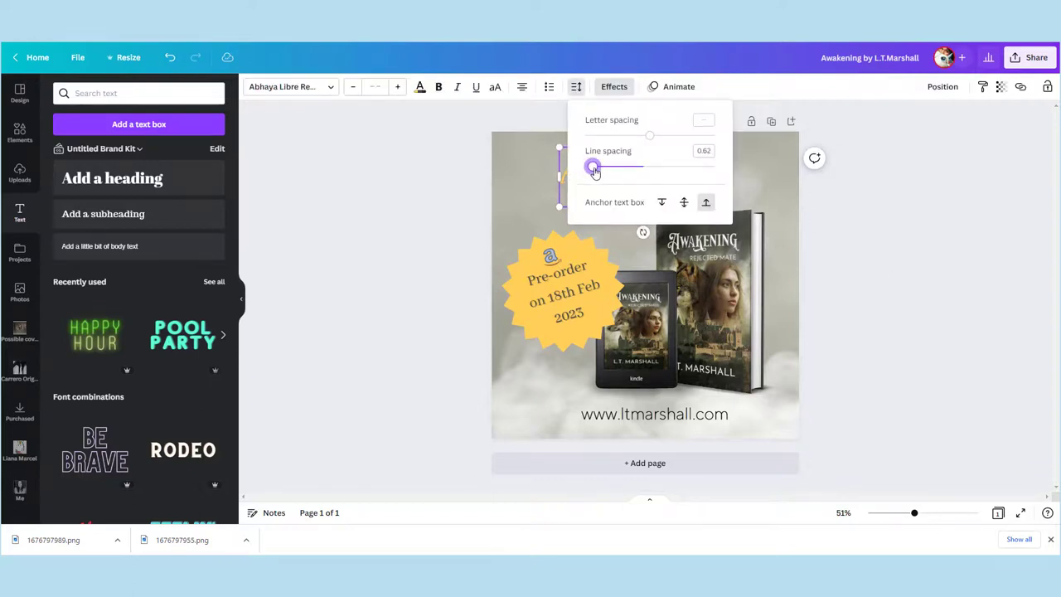
{"action": "left_click", "coordinate": [984, 214]}
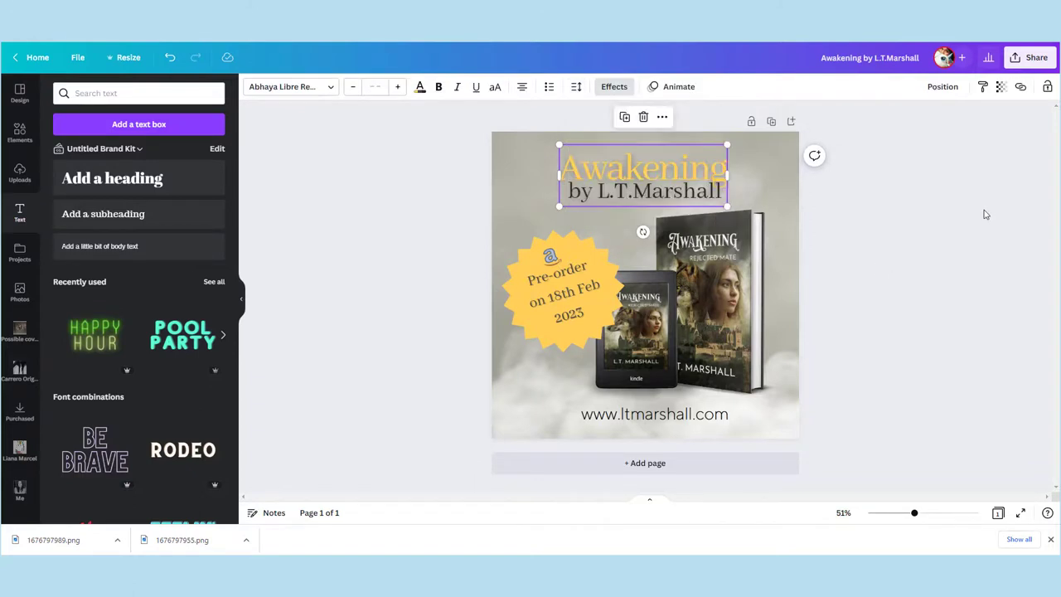
{"action": "left_click", "coordinate": [976, 264]}
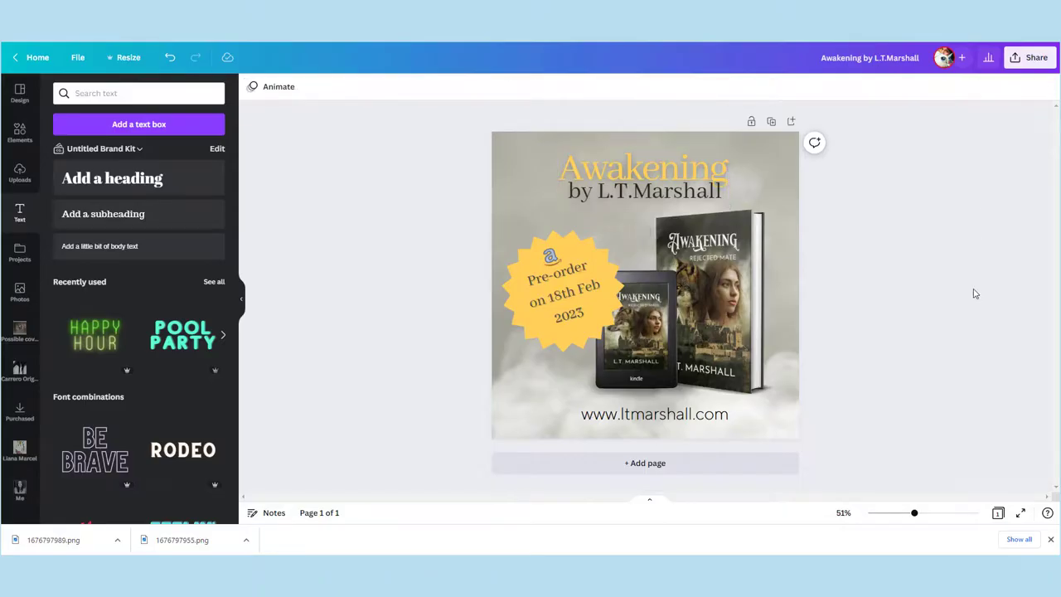
- Search the graphics for 'speck' and add a specks graphic to the page
{"action": "left_click", "coordinate": [138, 87]}
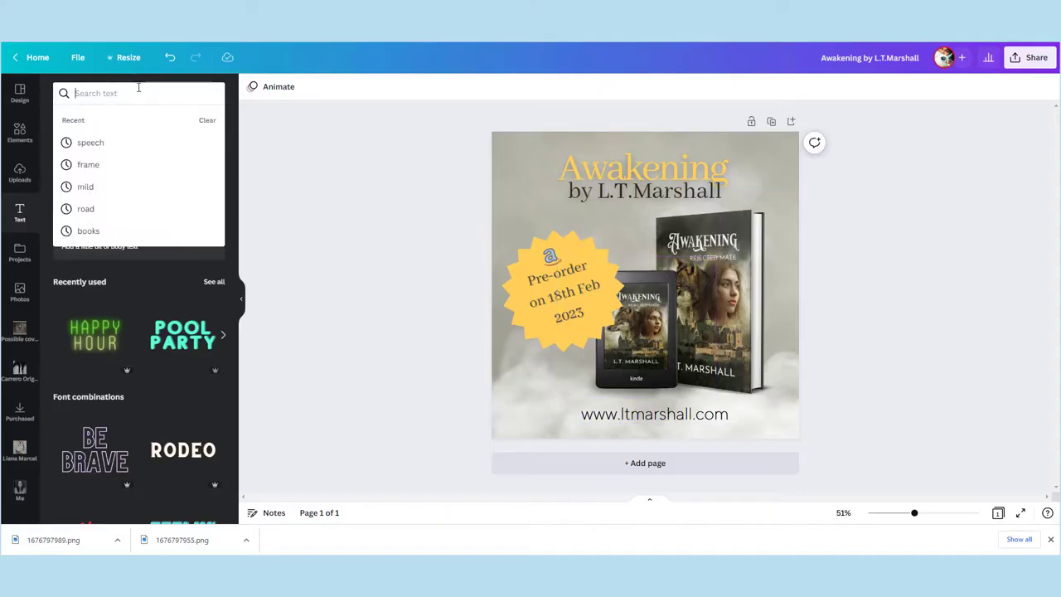
{"action": "type", "text": "spla"}
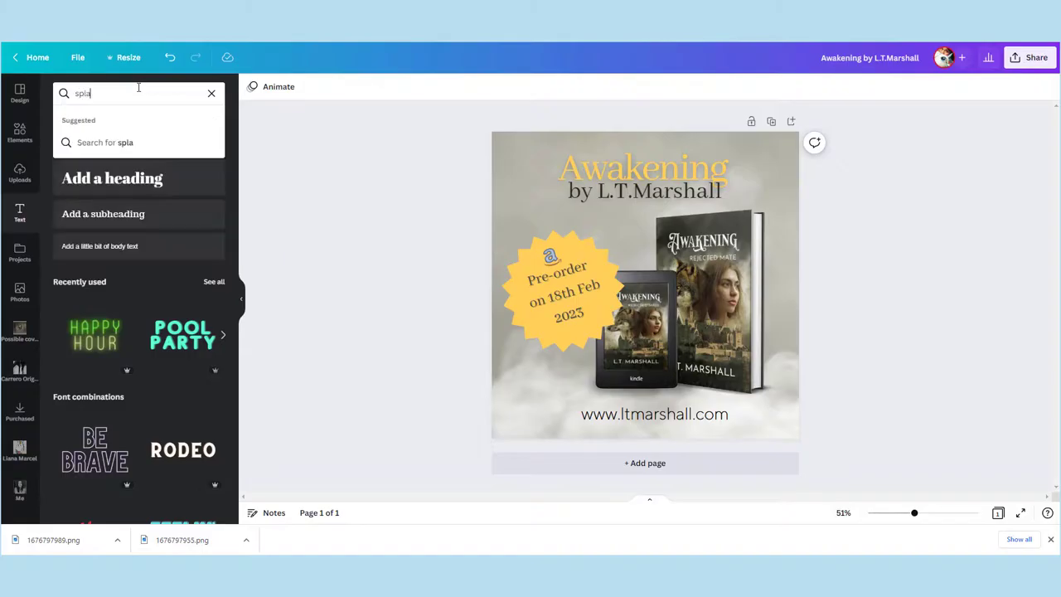
{"action": "type", "text": "shes"}
{"action": "key", "text": "Return"}
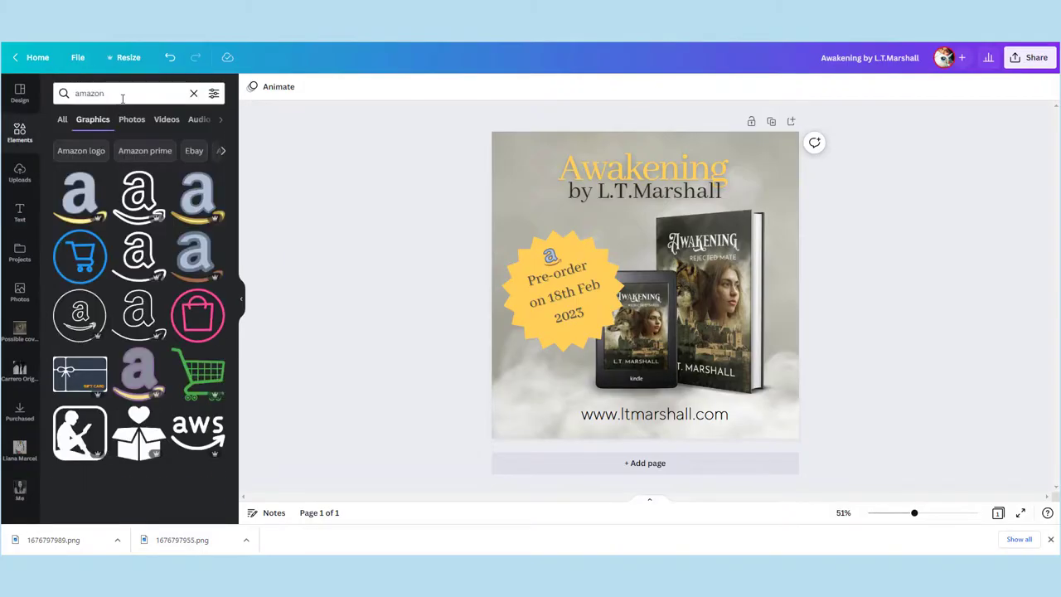
{"action": "left_click", "coordinate": [119, 94]}
{"action": "left_click_drag", "start_coordinate": [105, 93], "coordinate": [70, 96]}
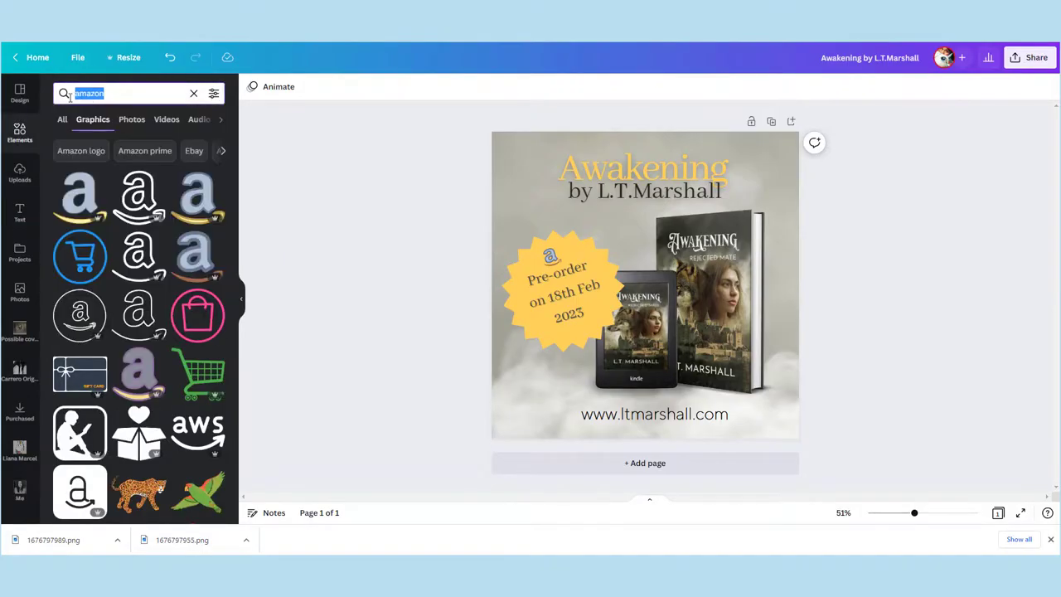
{"action": "type", "text": "splashes"}
{"action": "key", "text": "Return"}
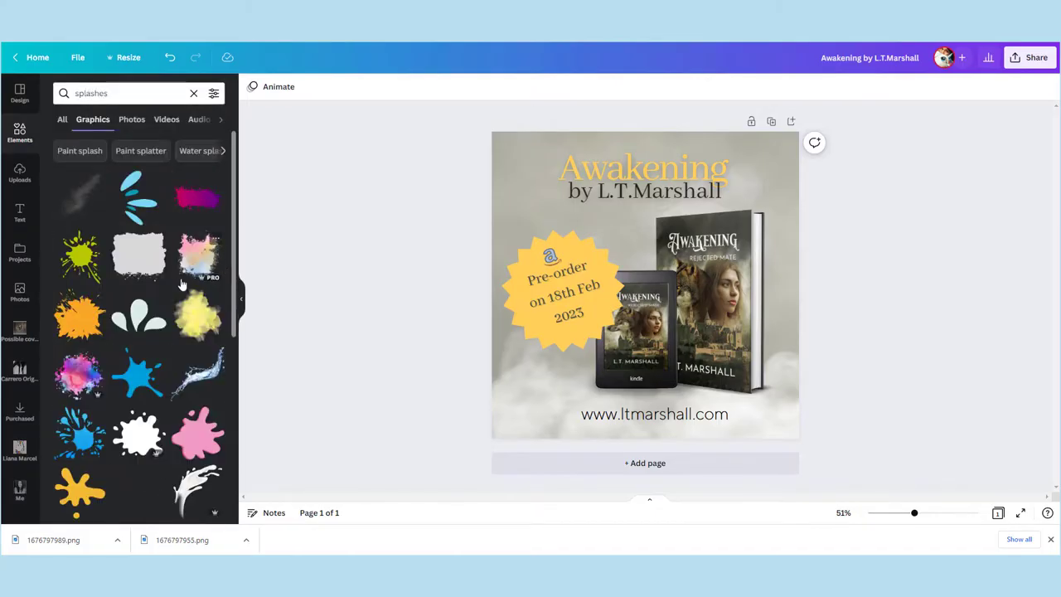
{"action": "scroll", "coordinate": [178, 283], "scroll_direction": "down", "scroll_amount": 5}
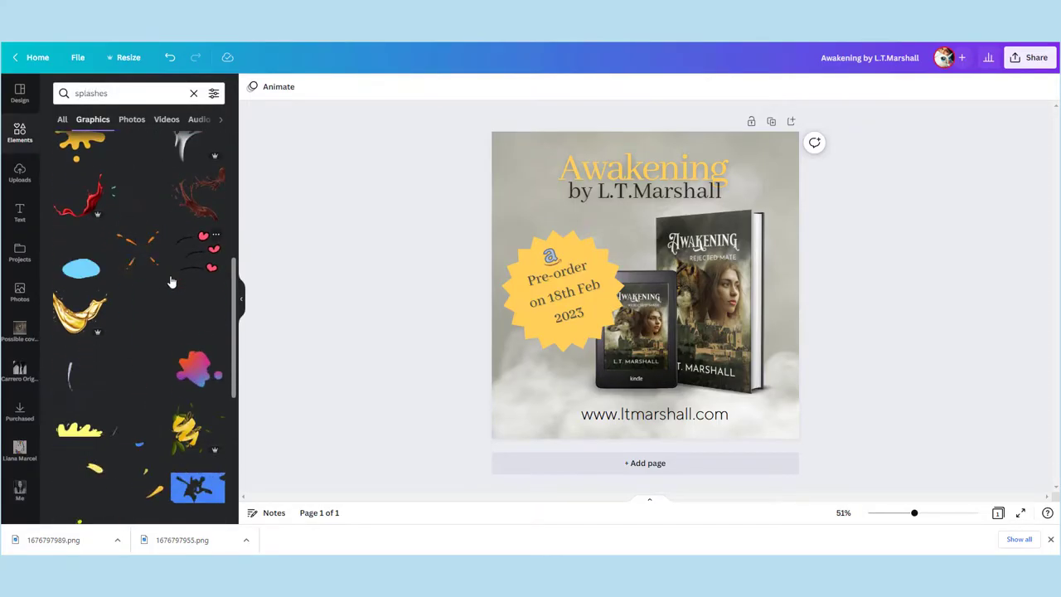
{"action": "double_click", "coordinate": [71, 93]}
{"action": "key", "text": "BackSpace"}
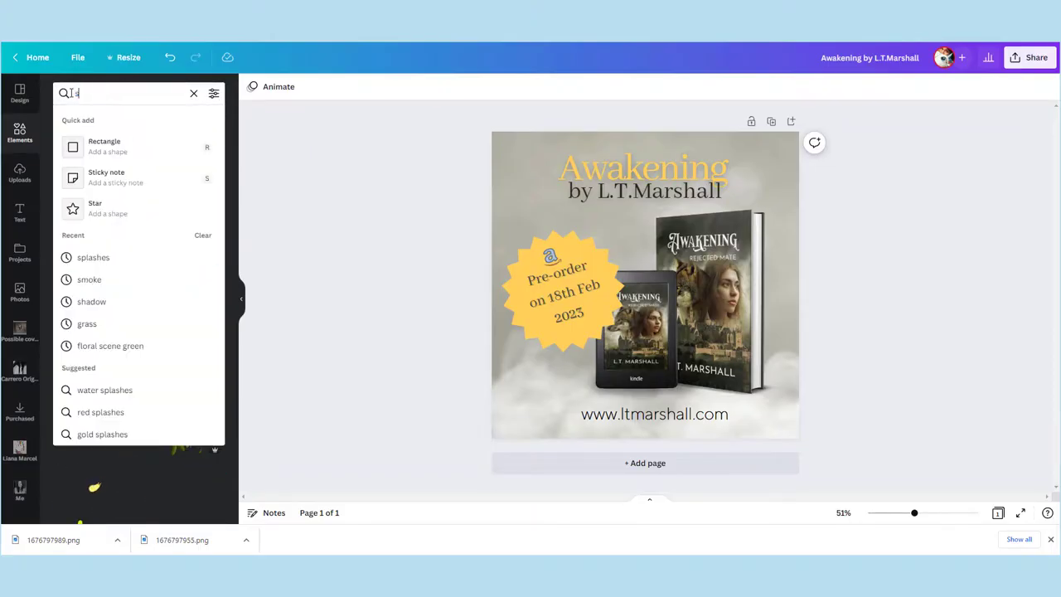
{"action": "type", "text": "speck"}
{"action": "left_click", "coordinate": [130, 166]}
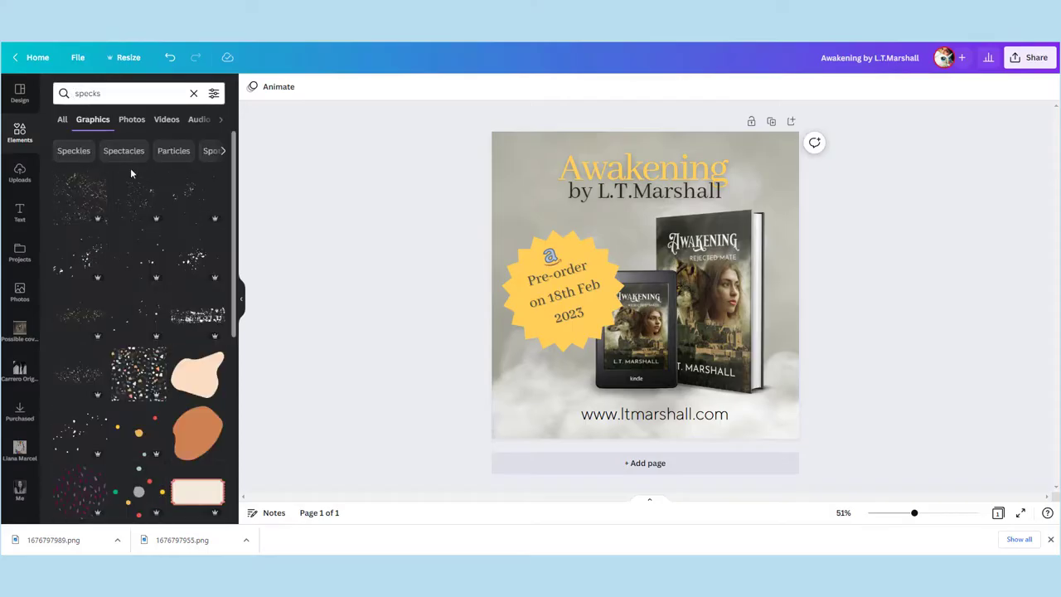
{"action": "left_click", "coordinate": [174, 201]}
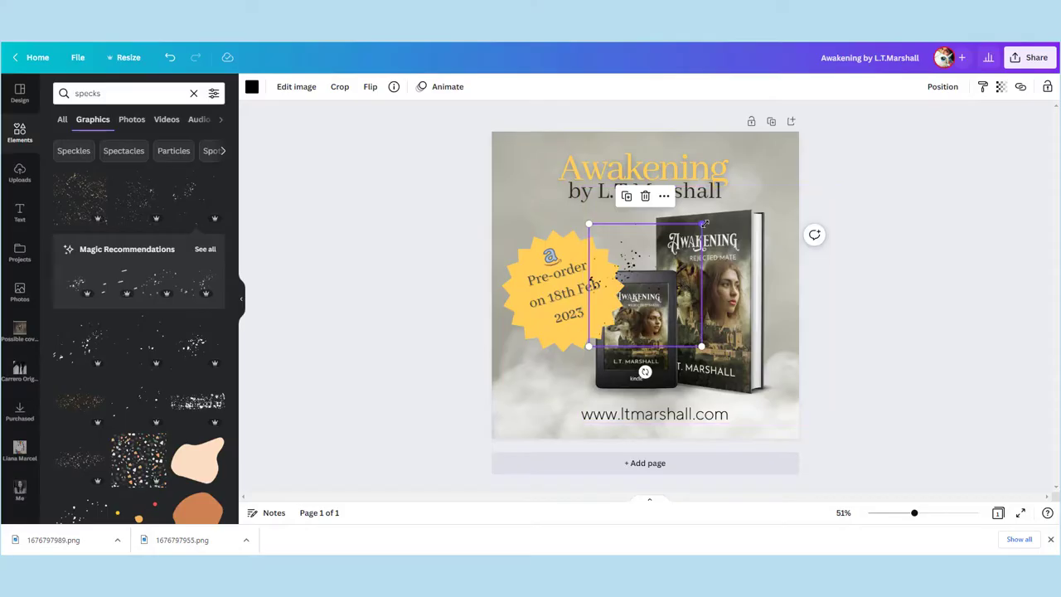
- Move and enlarge the specks over the title and book, recolour them khaki, and send them to back
{"action": "left_click_drag", "start_coordinate": [670, 264], "coordinate": [736, 192]}
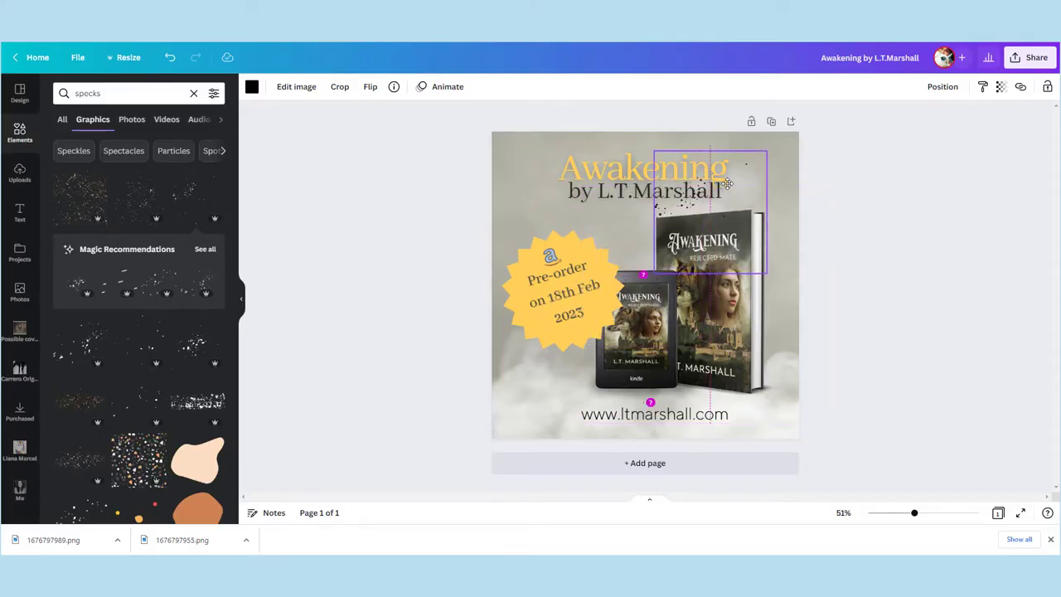
{"action": "left_click_drag", "start_coordinate": [654, 273], "coordinate": [569, 365]}
{"action": "left_click", "coordinate": [252, 87]}
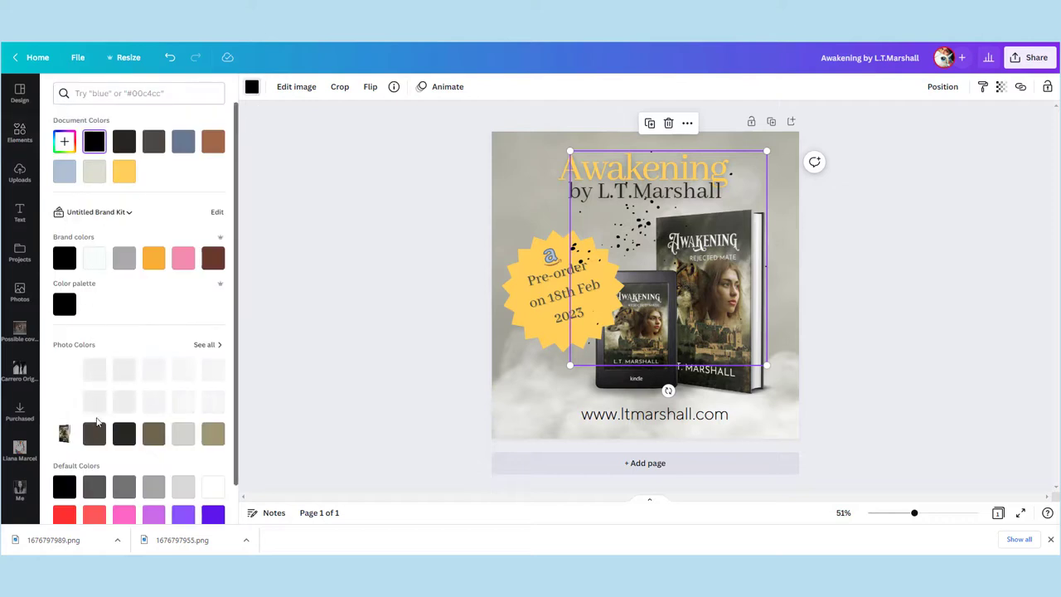
{"action": "left_click", "coordinate": [211, 437]}
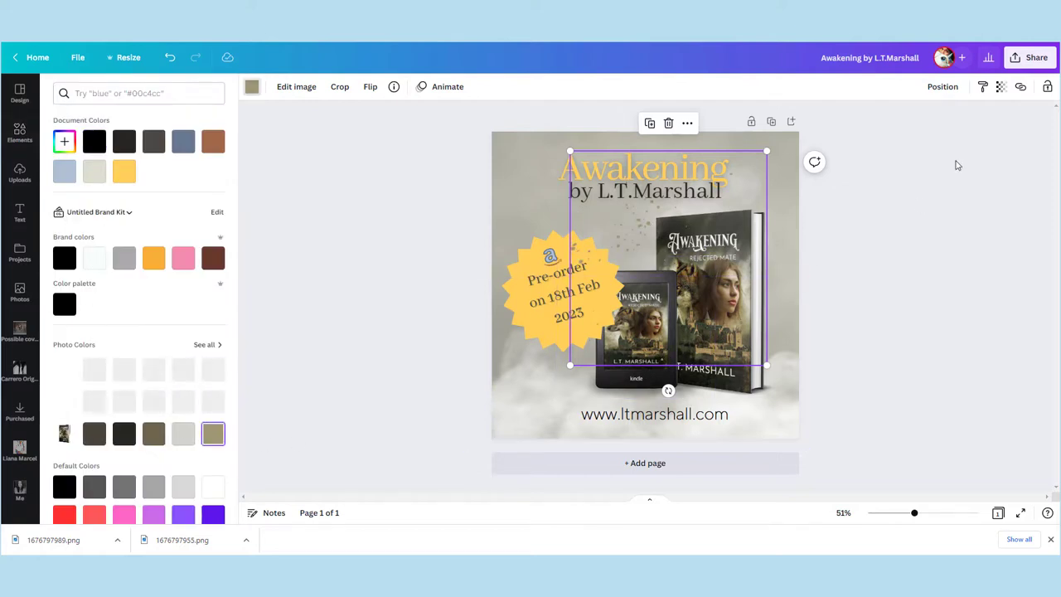
{"action": "left_click", "coordinate": [956, 89]}
{"action": "left_click", "coordinate": [891, 142]}
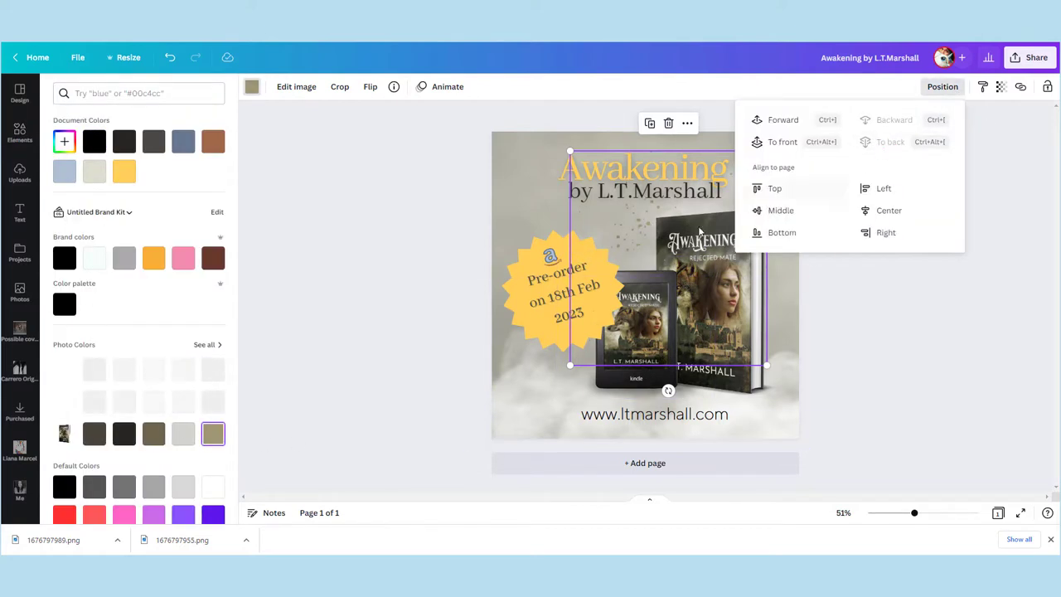
{"action": "left_click", "coordinate": [895, 324]}
{"action": "left_click", "coordinate": [897, 327]}
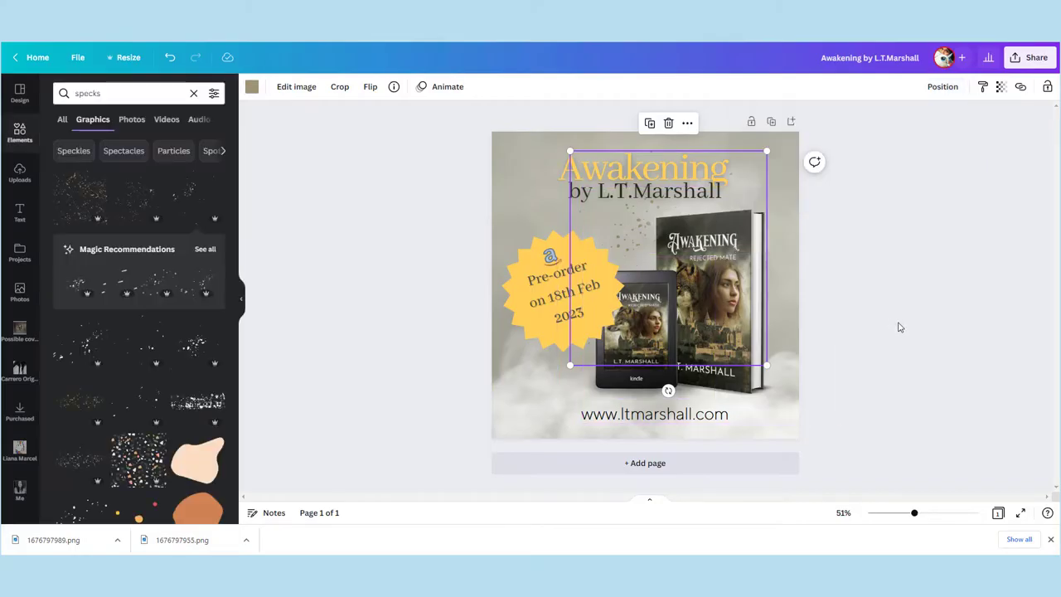
{"action": "left_click", "coordinate": [901, 328]}
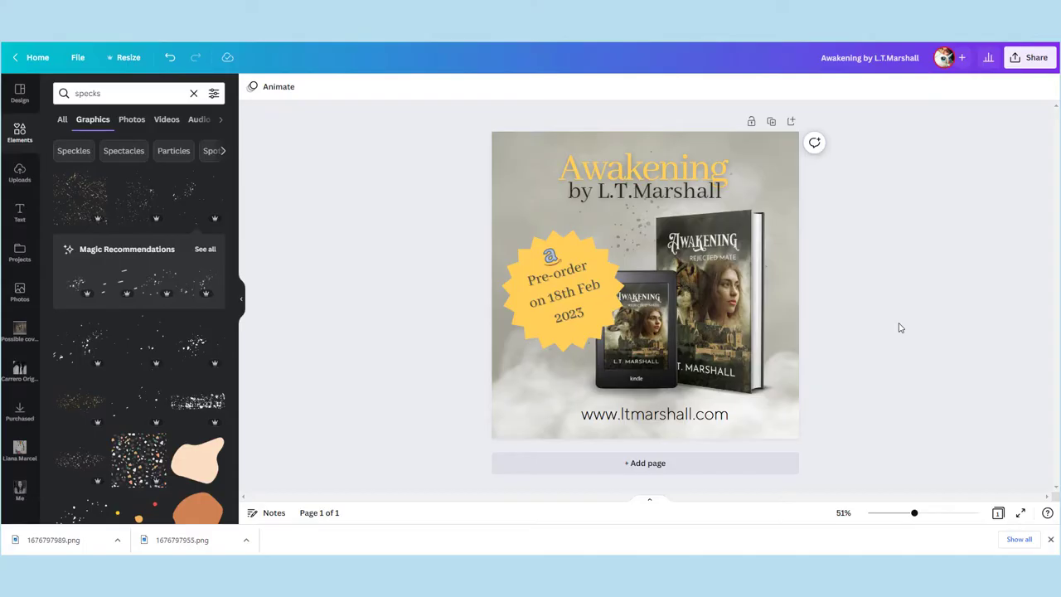
- Download the design as a 1080 × 1080 px PNG
{"action": "left_click", "coordinate": [91, 58]}
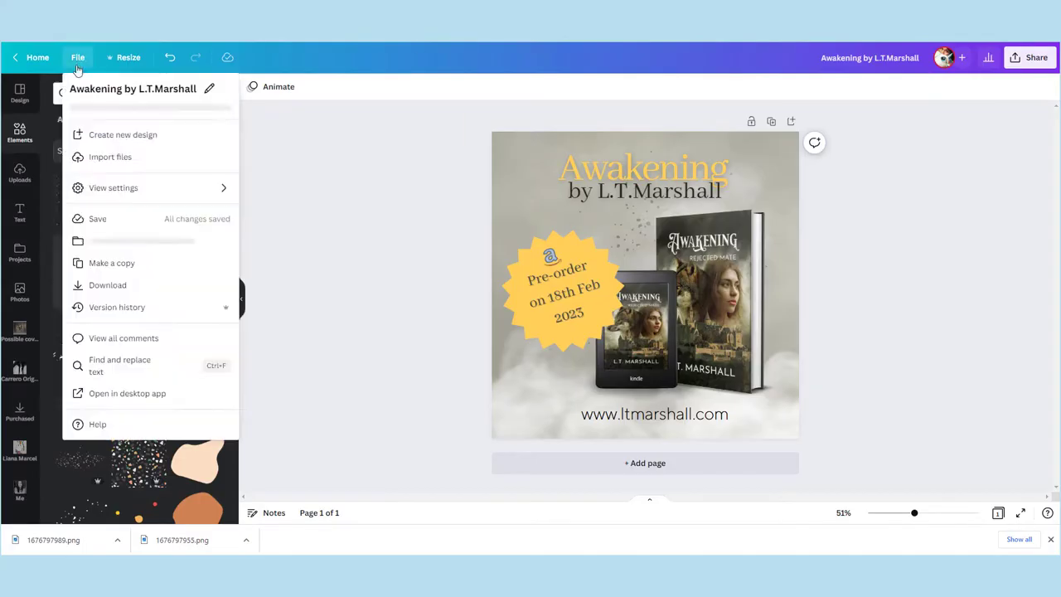
{"action": "left_click", "coordinate": [120, 284]}
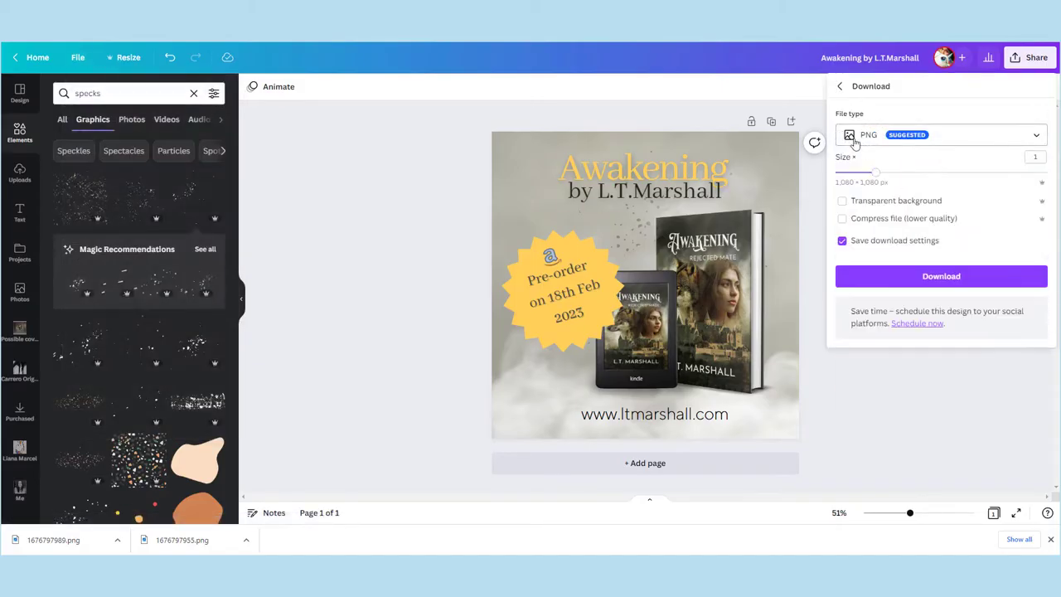
{"action": "left_click", "coordinate": [942, 276]}
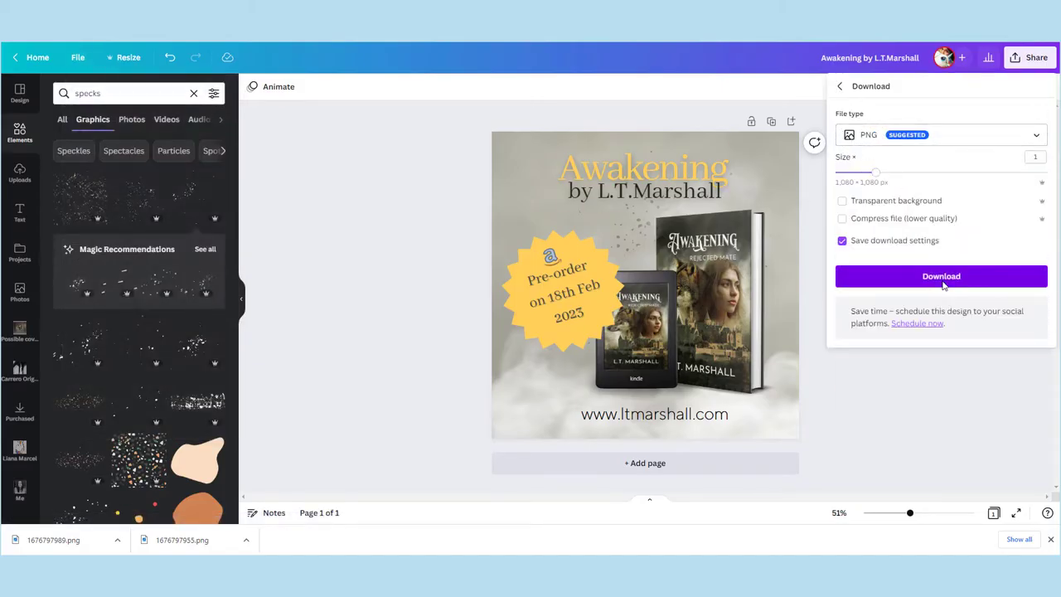